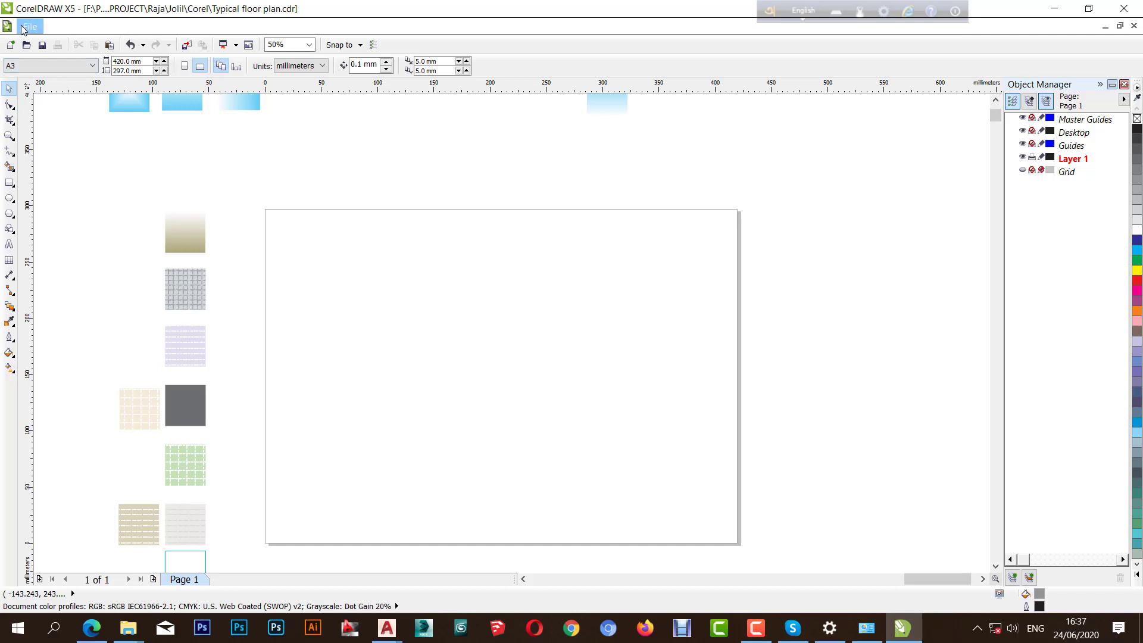
- Import Typical floor.dwg and place it across the A3 page at about 407 × 230 mm
left_click(27, 27)
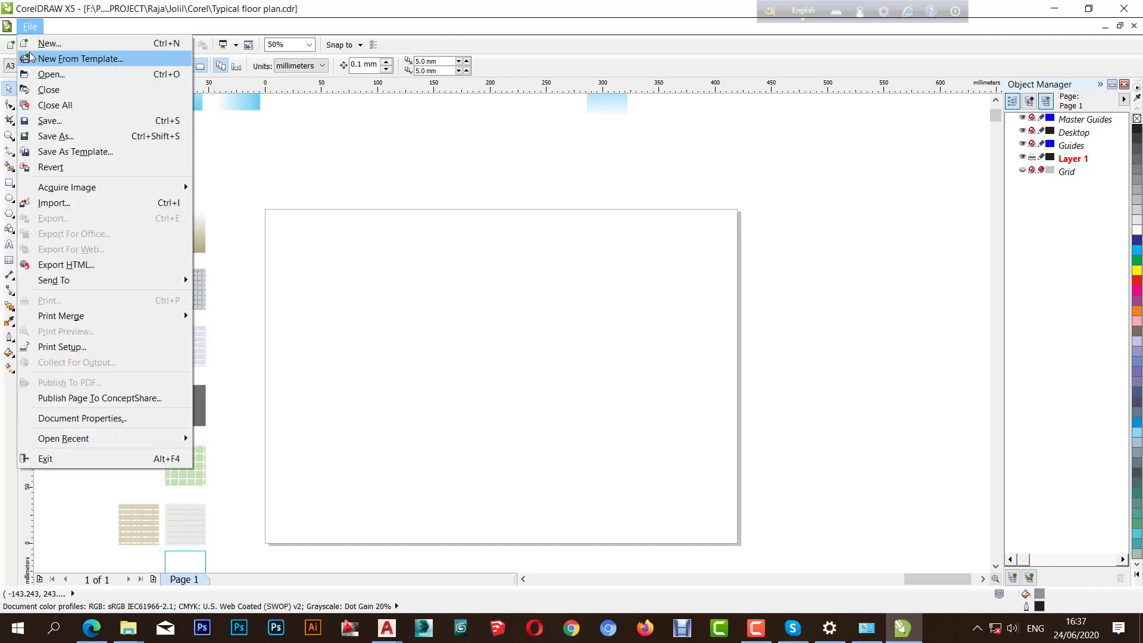
left_click(67, 202)
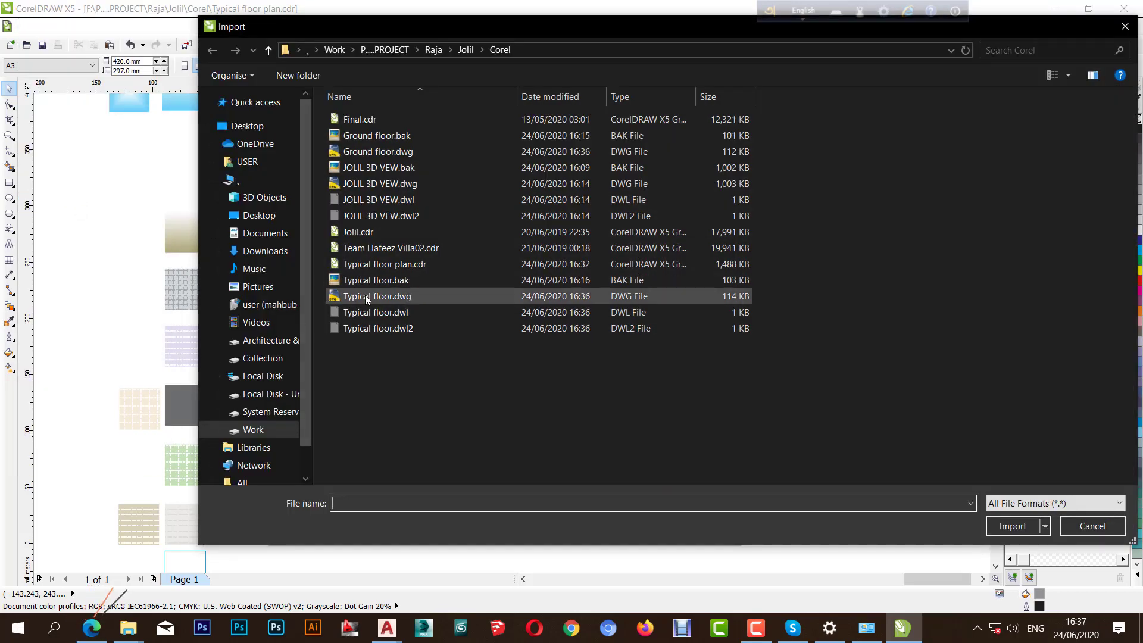
double_click(365, 296)
key("Return")
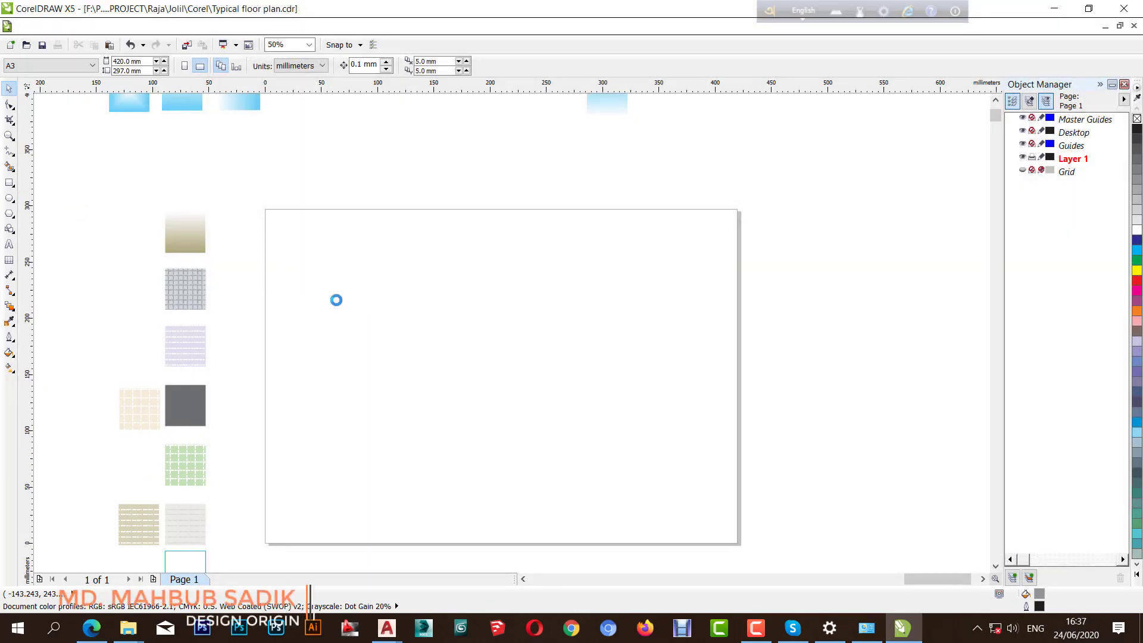
left_click(604, 466)
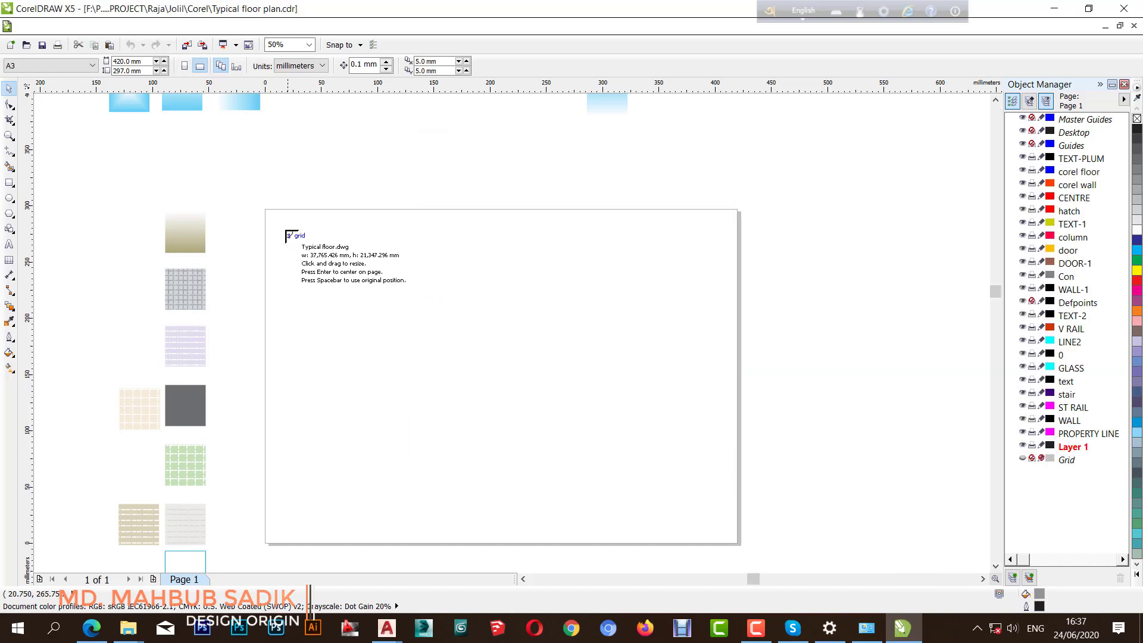
left_click_drag(272, 215, 725, 563)
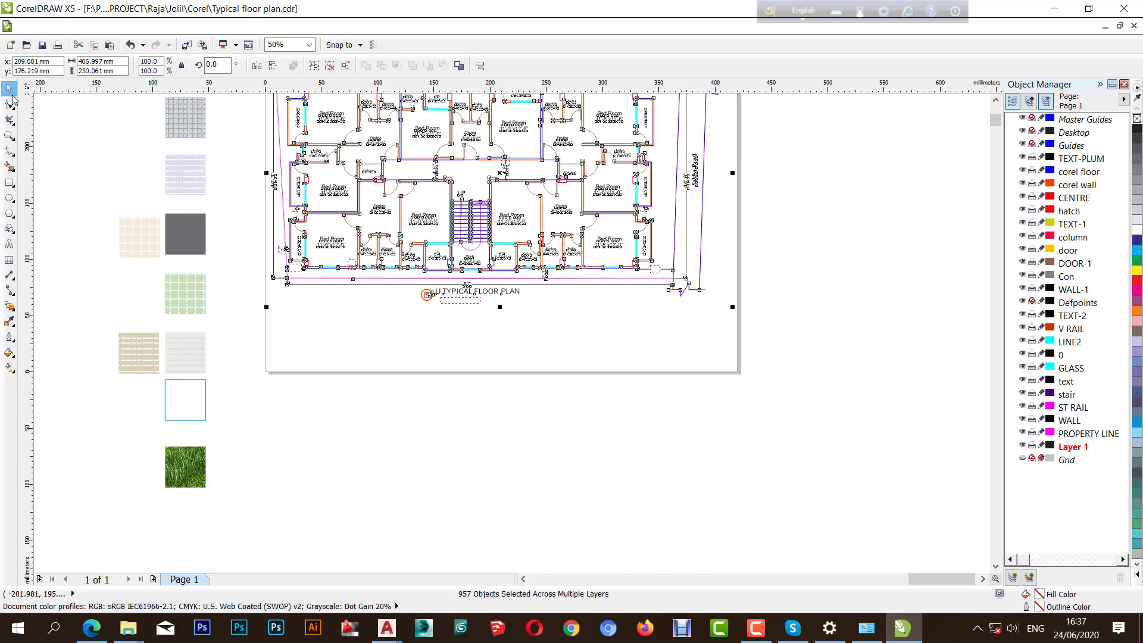
- Hide the imported drawing layers from TEXT-PLUM down to WALL, leaving only PROPERTY LINE and Layer 1 visible on the page
scroll(466, 212, "up", 3)
scroll(506, 298, "down", 5)
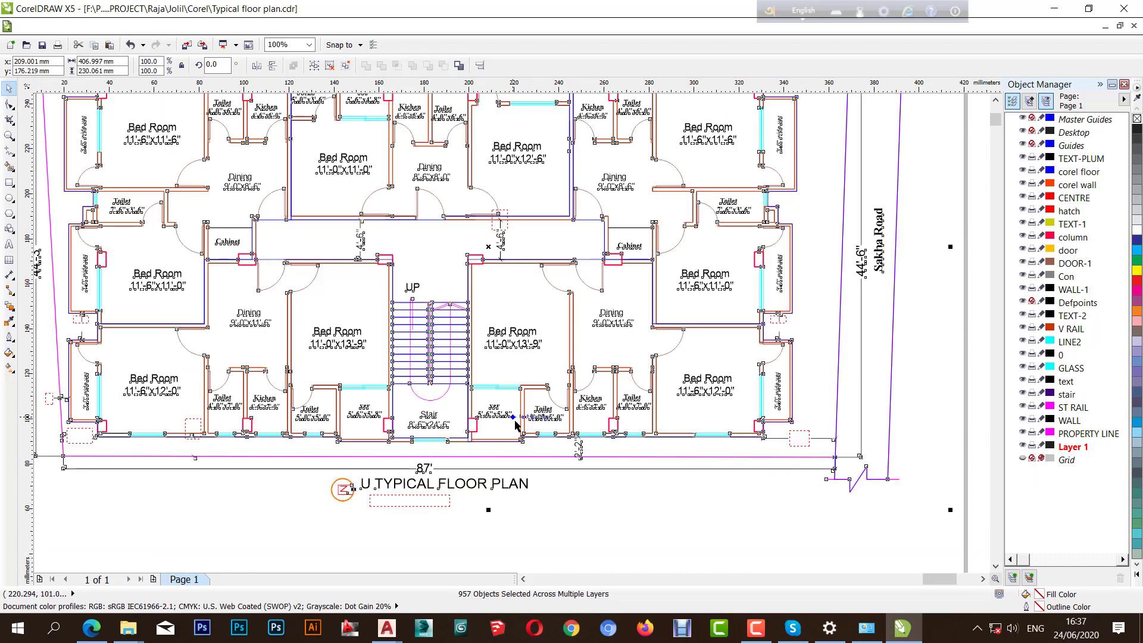
scroll(555, 394, "up", 2)
left_click(889, 294)
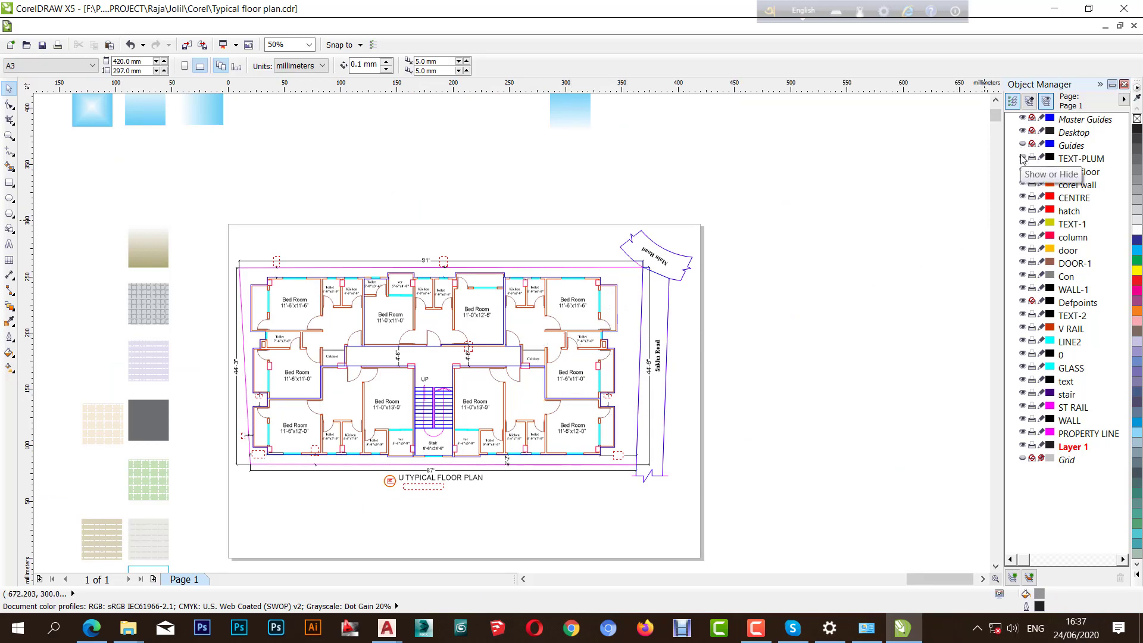
left_click(1022, 158)
left_click_drag(1024, 237, 1024, 440)
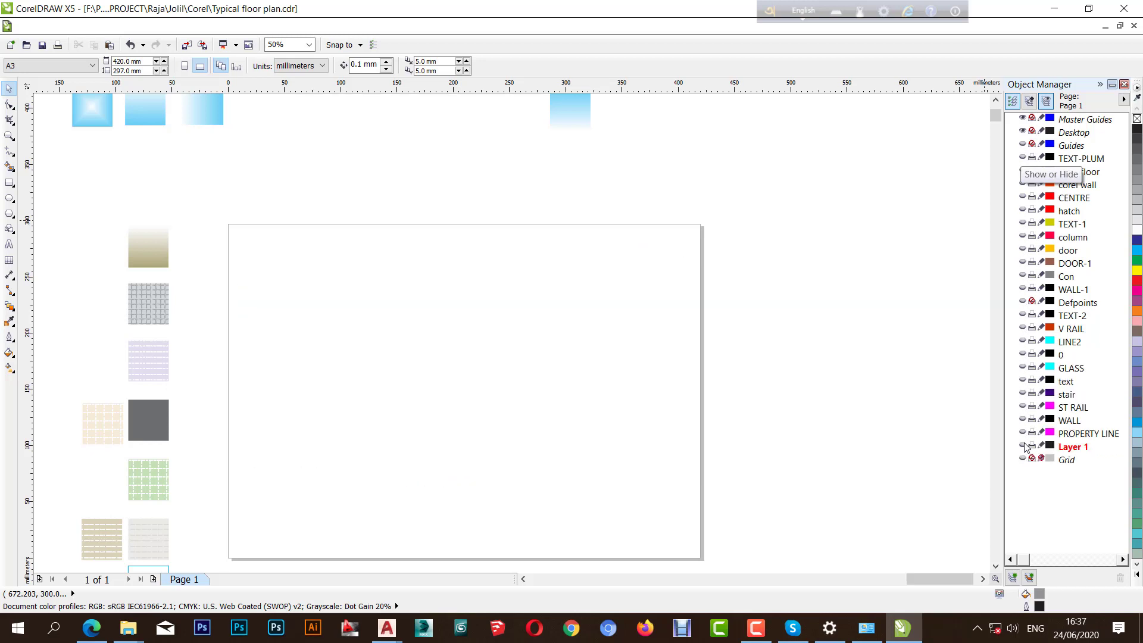
left_click(1023, 433)
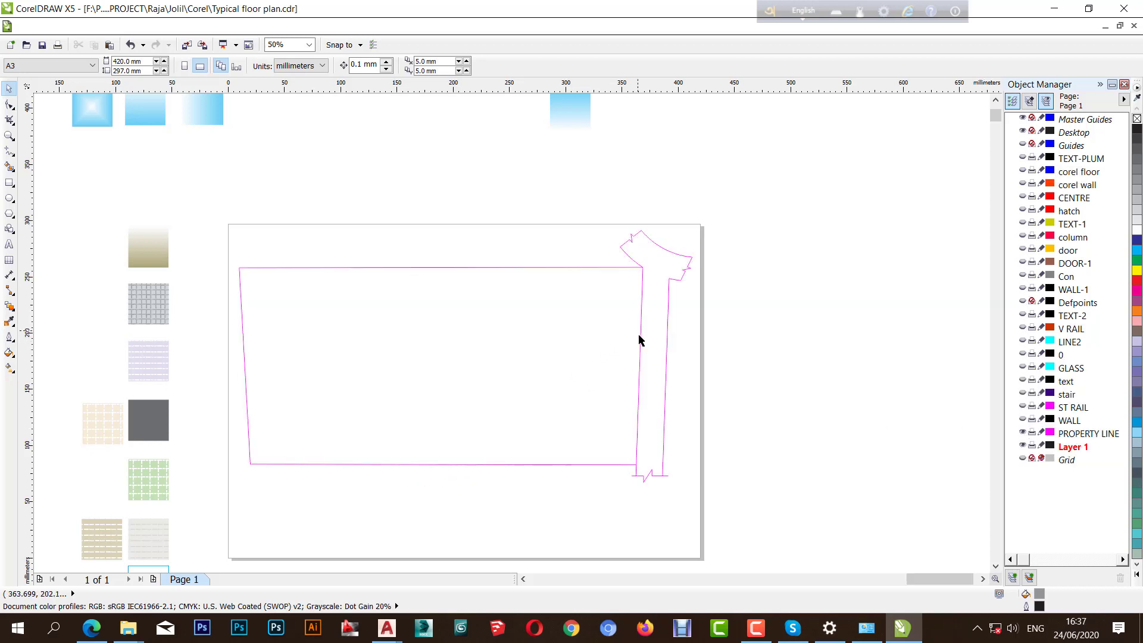
- Turn on editing across layers for the document in the Object Manager
left_click(1030, 102)
left_click(1048, 102)
left_click(1048, 102)
left_click(753, 634)
left_click(753, 634)
mouse_move(219, 206)
left_mouse_down()
mouse_move(296, 219)
mouse_move(788, 518)
left_mouse_up()
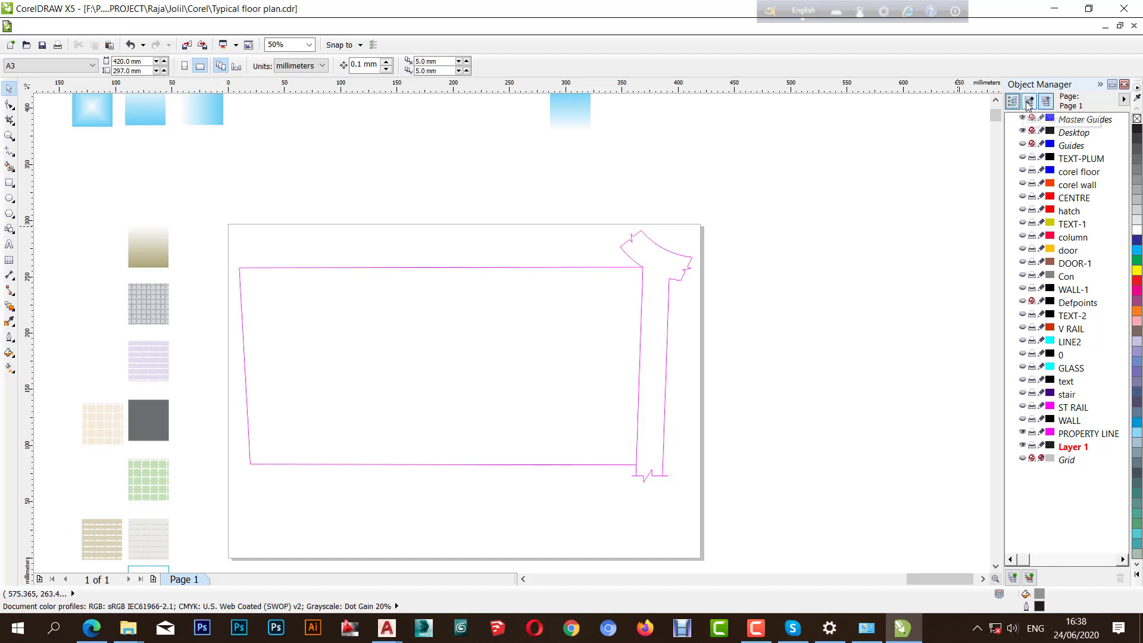
left_click_drag(543, 373, 520, 352)
- Select the plot boundary lines on the PROPERTY LINE layer to check that they can be picked
left_click(753, 271)
left_click(387, 477)
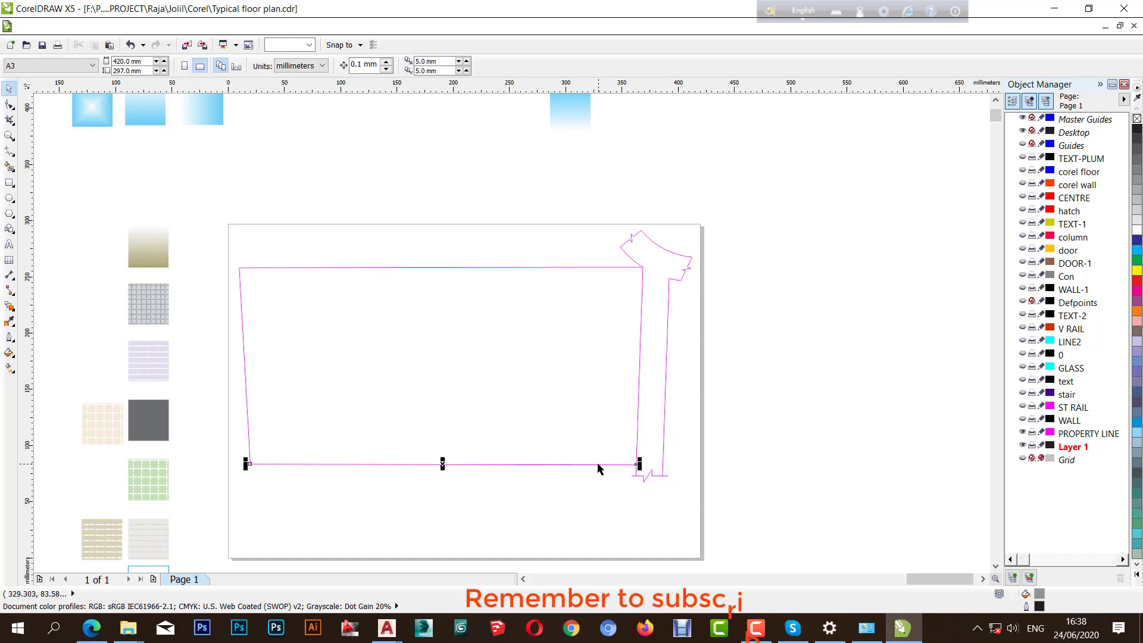
left_click(599, 470)
scroll(671, 316, "down", 2)
scroll(545, 354, "up", 2)
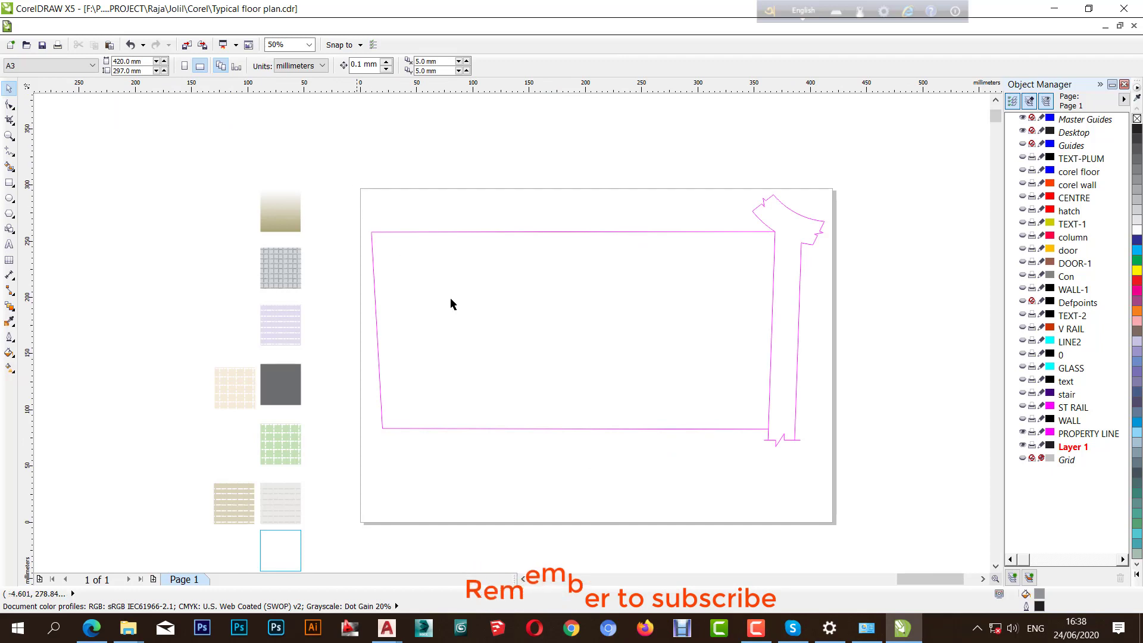
left_click_drag(357, 213, 786, 439)
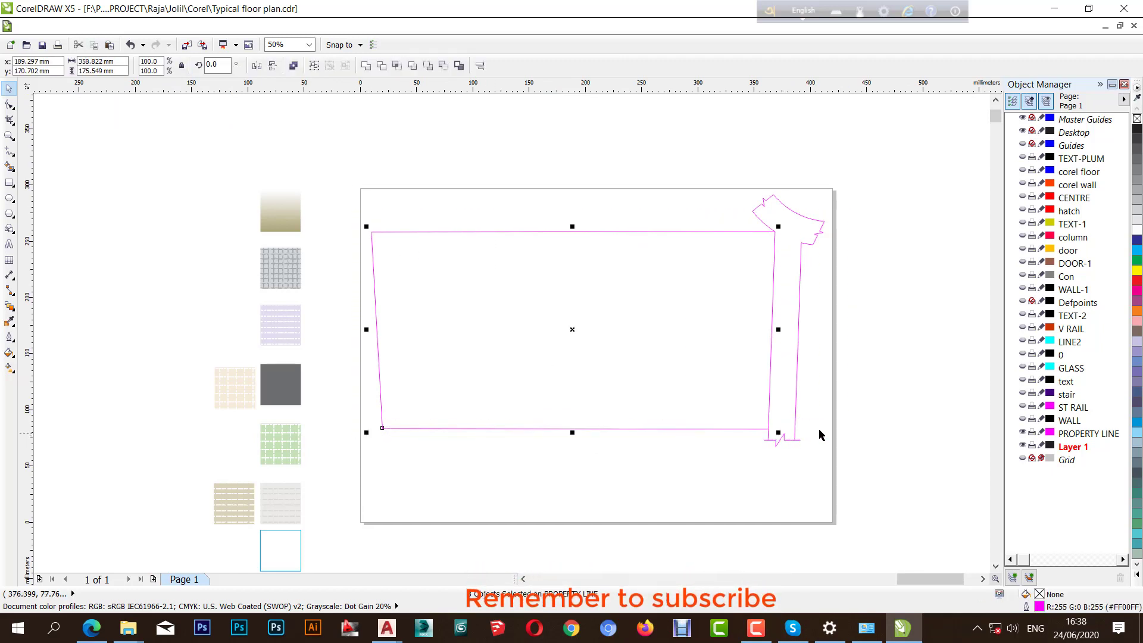
- Clear the selection, hide the PROPERTY LINE layer and show the WALL layer
left_click(976, 428)
left_click(1023, 434)
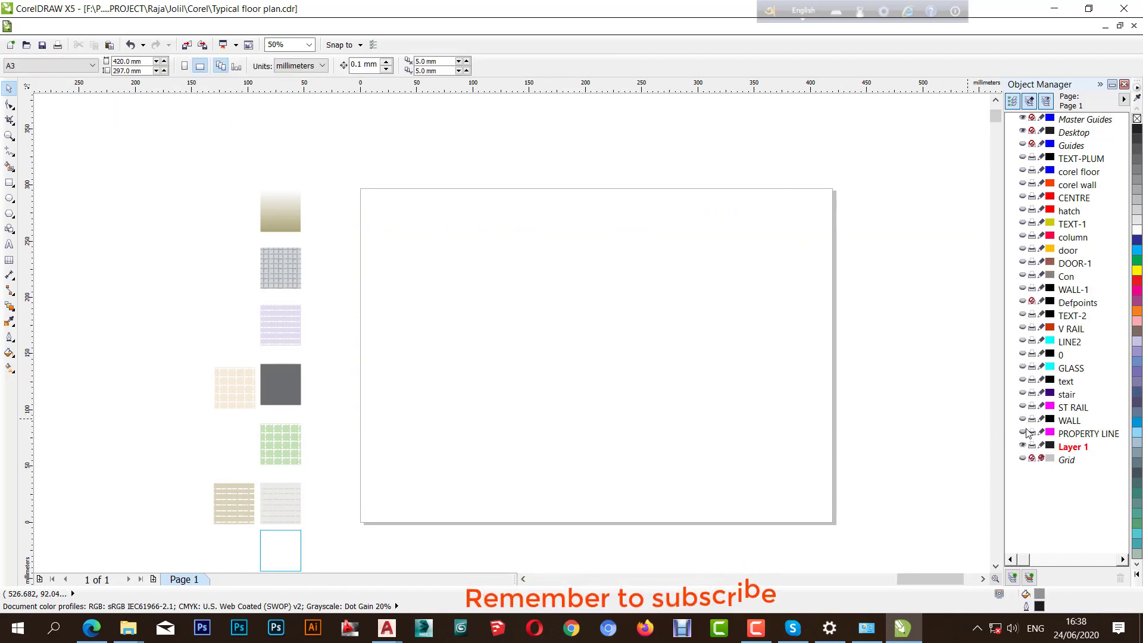
left_click(1023, 421)
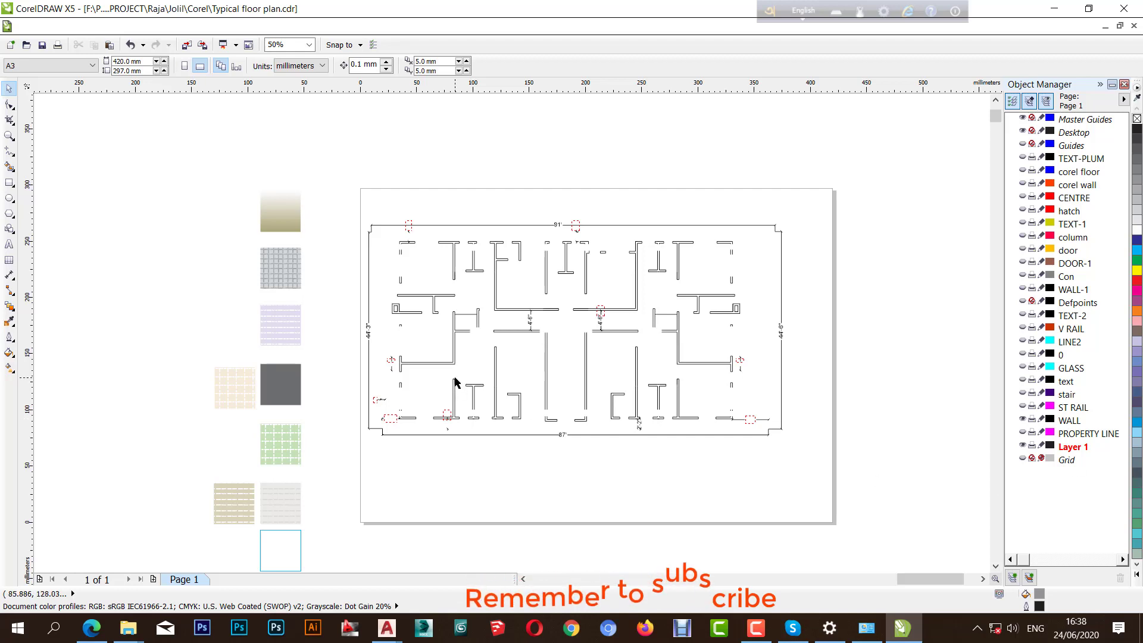
- Fit the empty dimension text at the plan's lower-left corner to its frame and convert it to artistic text
scroll(420, 373, "up", 1)
scroll(362, 454, "up", 1)
left_click(359, 477)
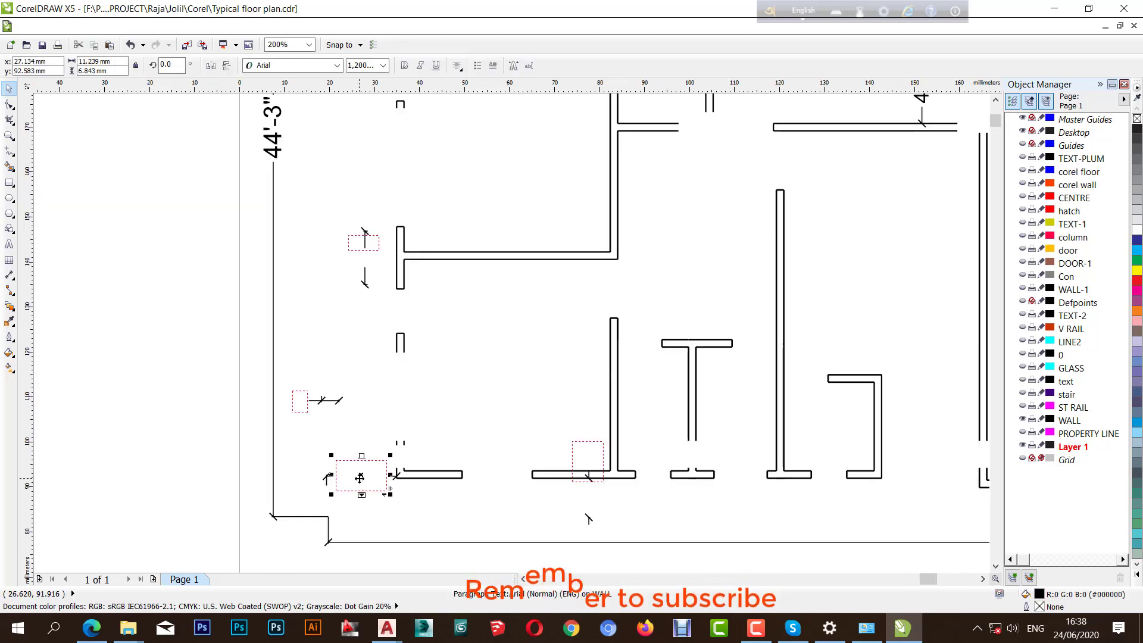
right_click(359, 477)
left_click(413, 263)
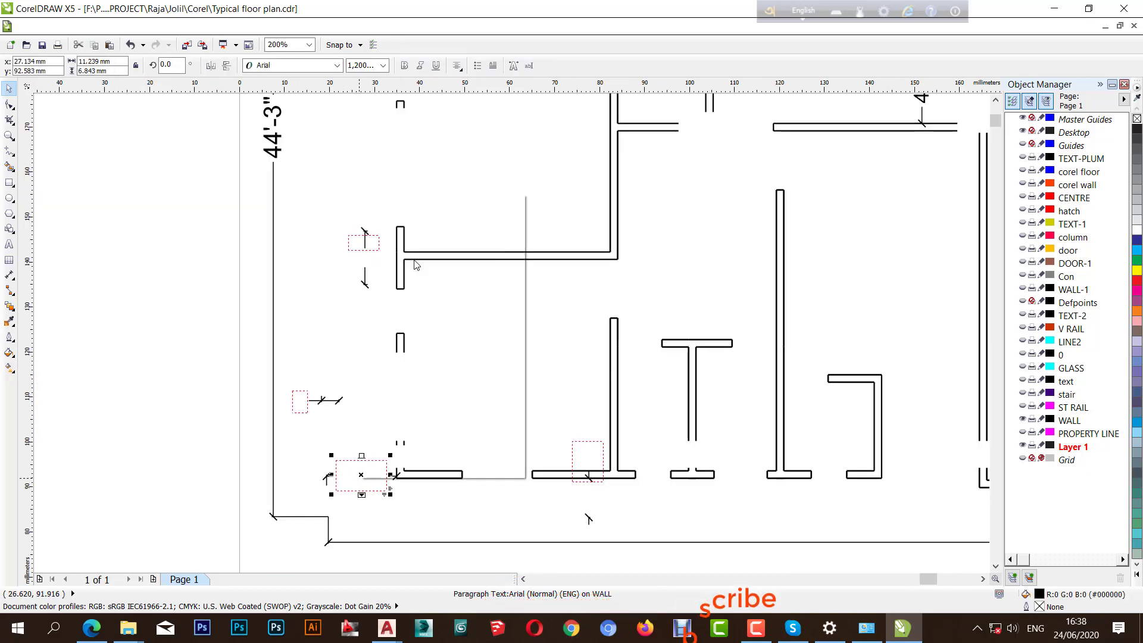
right_click(361, 476)
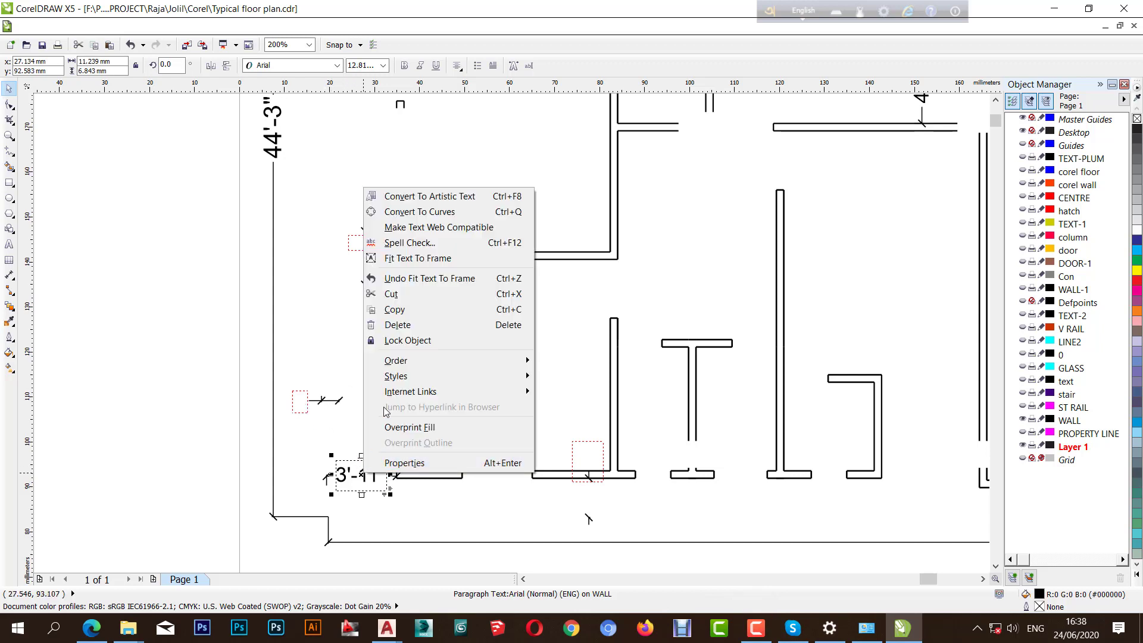
left_click(421, 197)
- Fit the small dimension text just above the lower-left corner label to its frame and convert it to artistic text
left_click(304, 401)
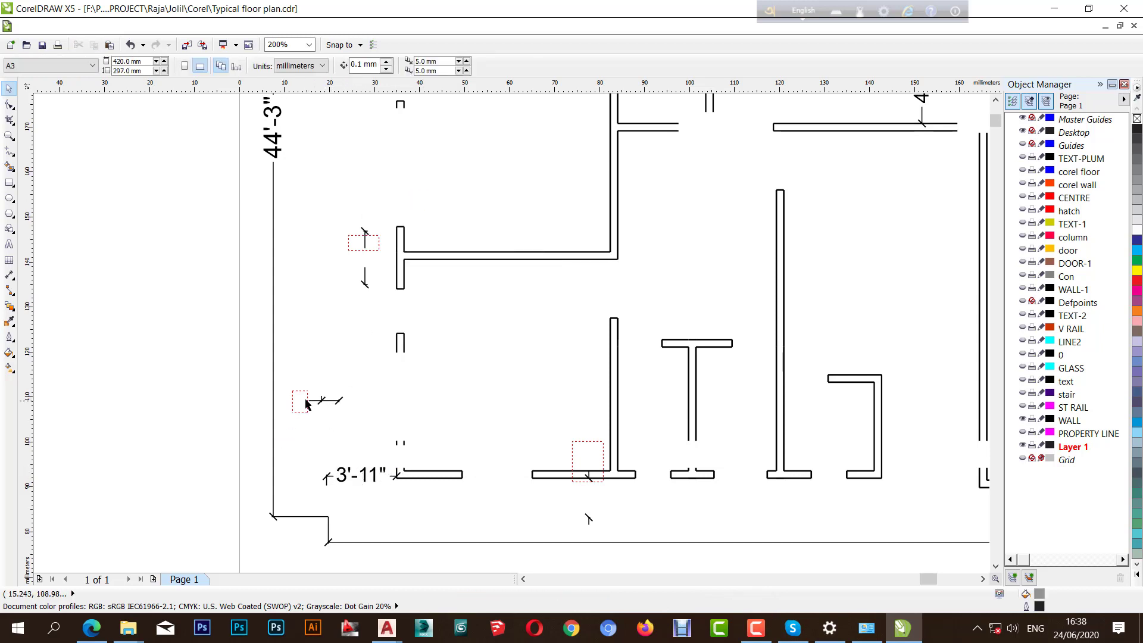
right_click(305, 400)
left_click(349, 185)
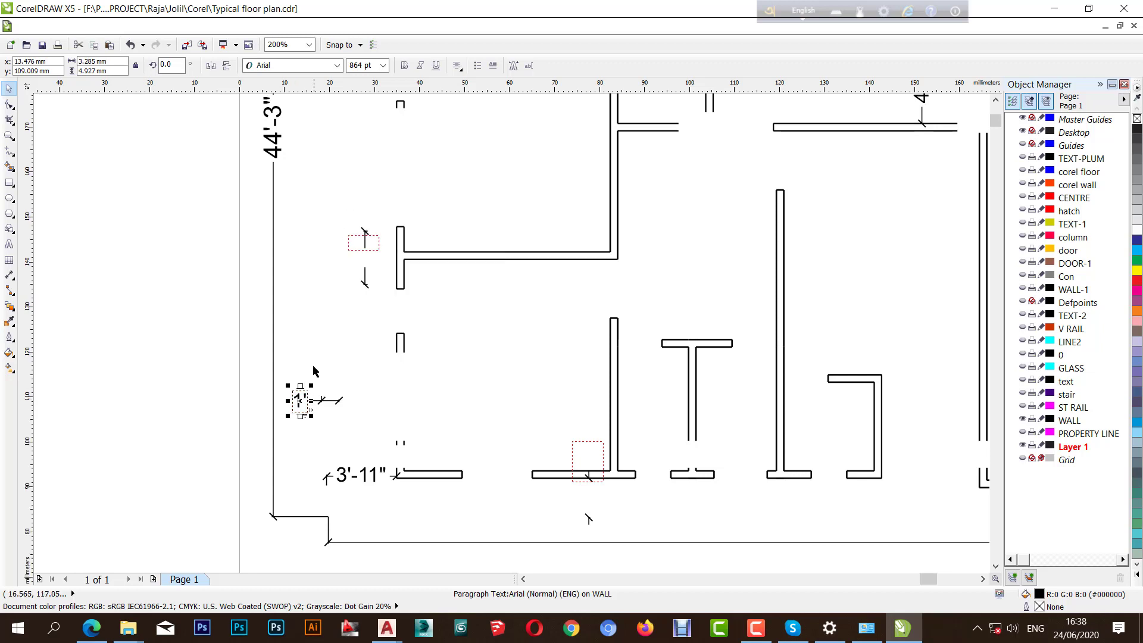
right_click(297, 396)
left_click(340, 112)
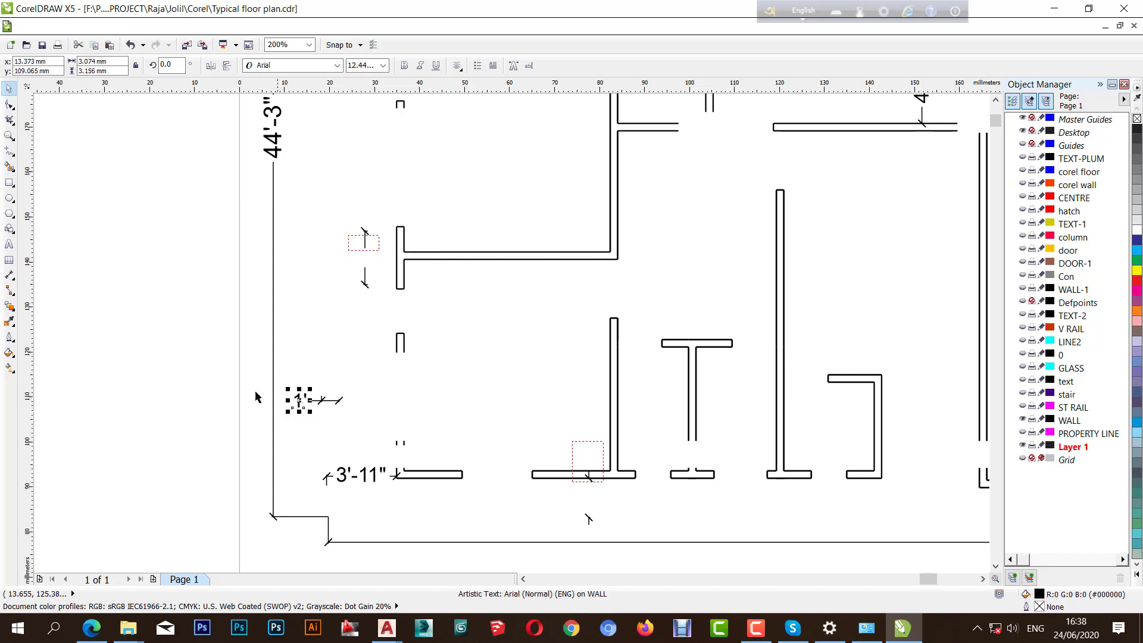
left_click(368, 424)
- Center the left-side vertical dimension text in its line's gap, fit it to its frame and convert it to artistic text
scroll(345, 238, "up", 4)
left_click(618, 293)
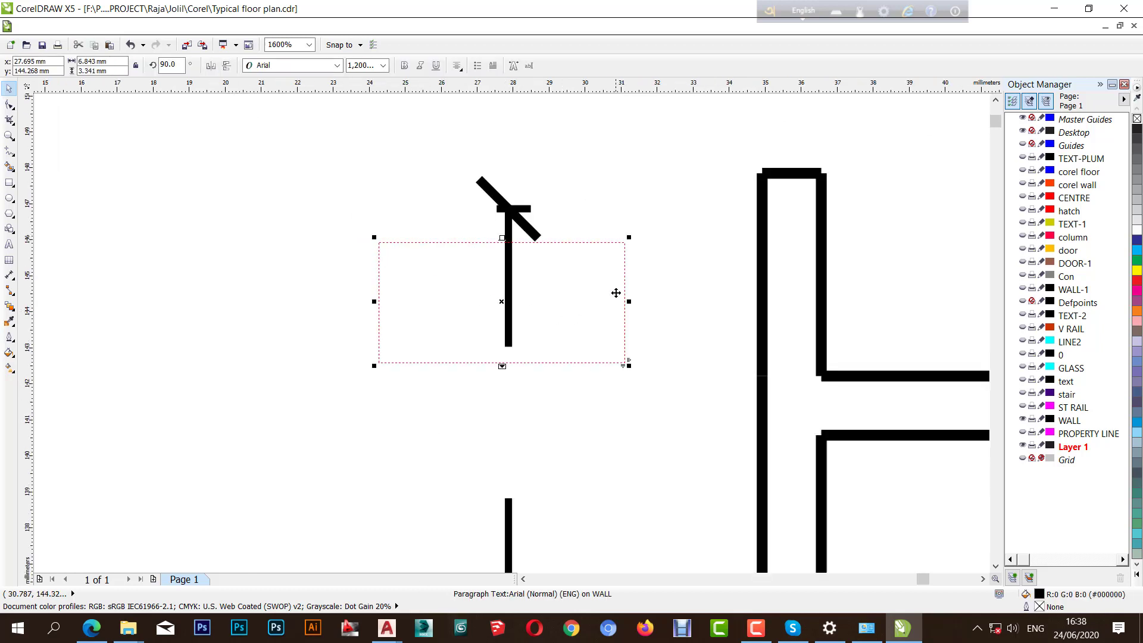
left_click_drag(618, 294, 609, 411)
right_click(546, 424)
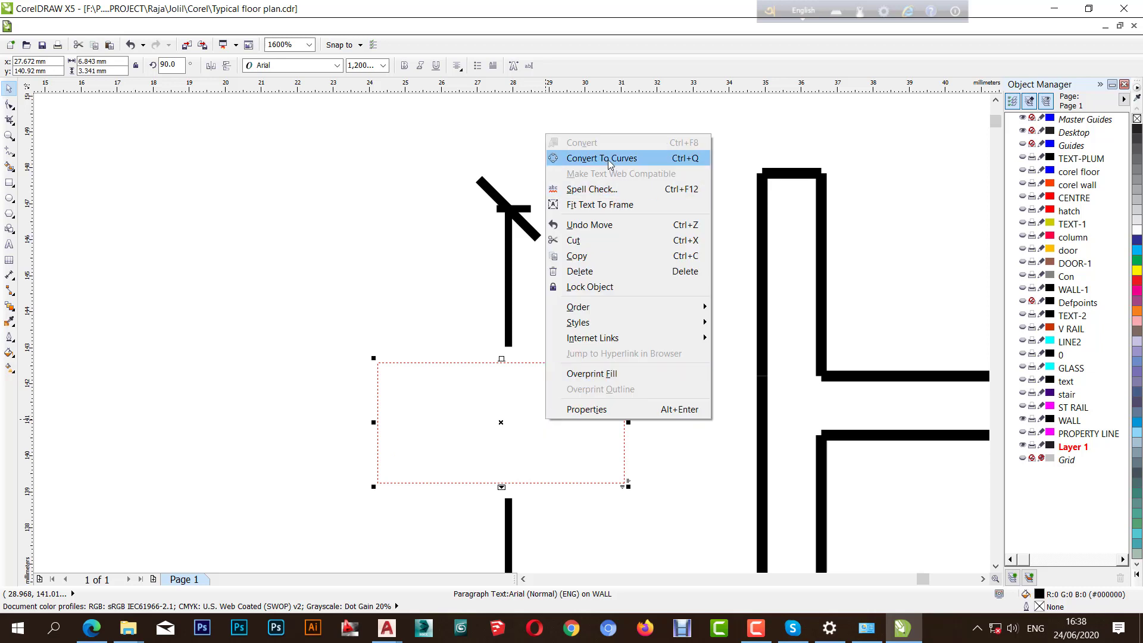
left_click(601, 206)
right_click(546, 147)
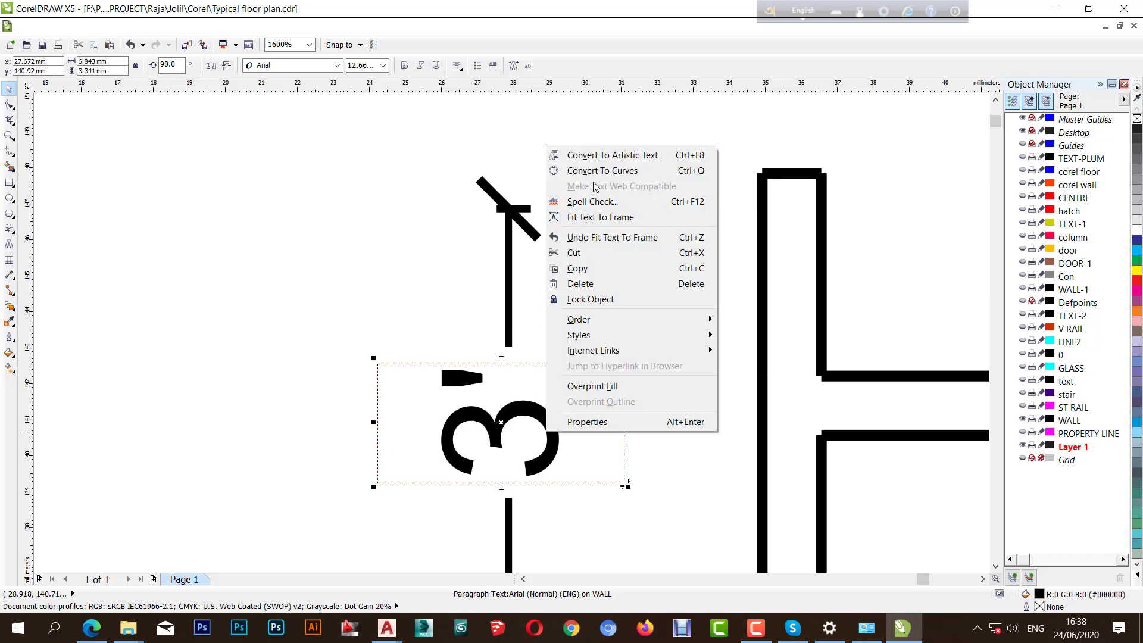
left_click(296, 390)
- Fit the vertical dimension text above the plan's upper-left room to its frame and convert it to artistic text
scroll(296, 390, "down", 8)
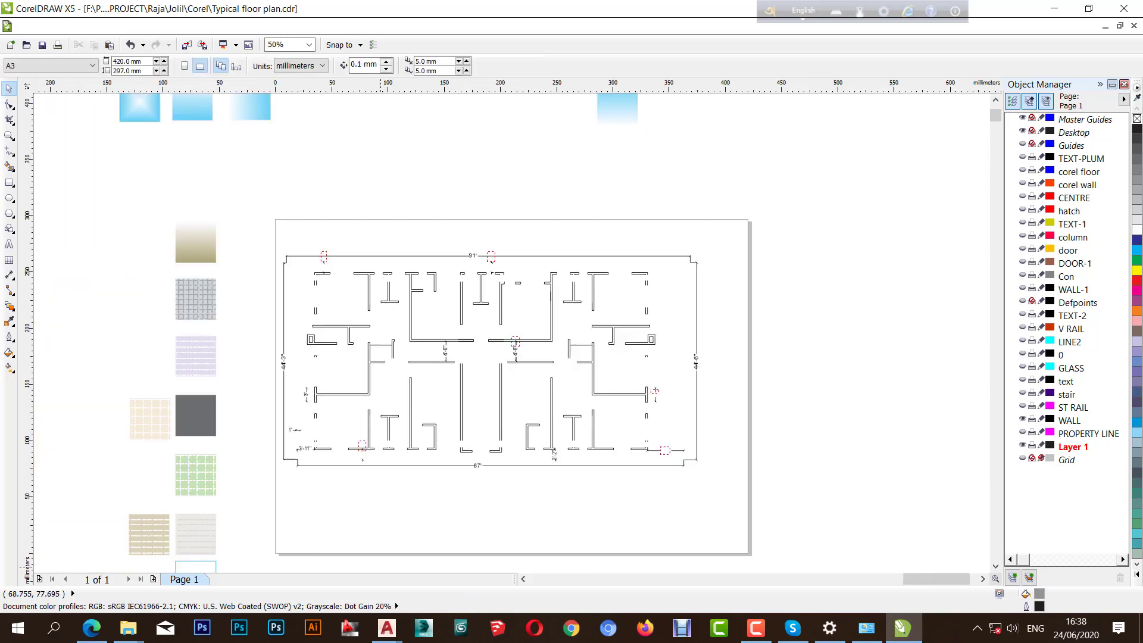
scroll(330, 271, "up", 6)
left_click(314, 218)
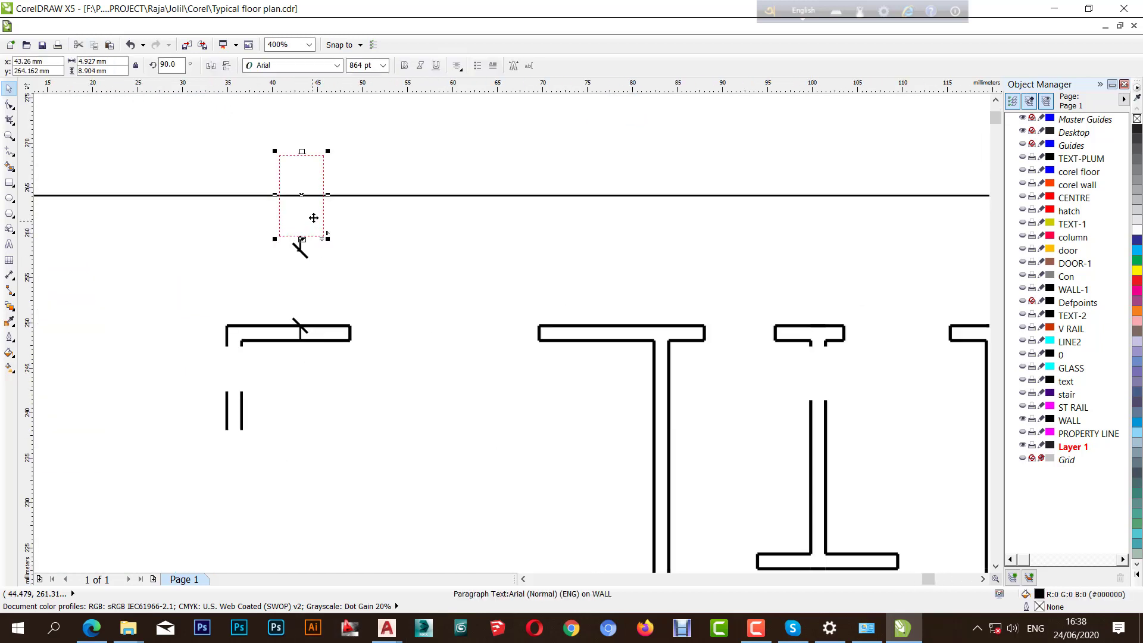
right_click(315, 217)
left_click(361, 286)
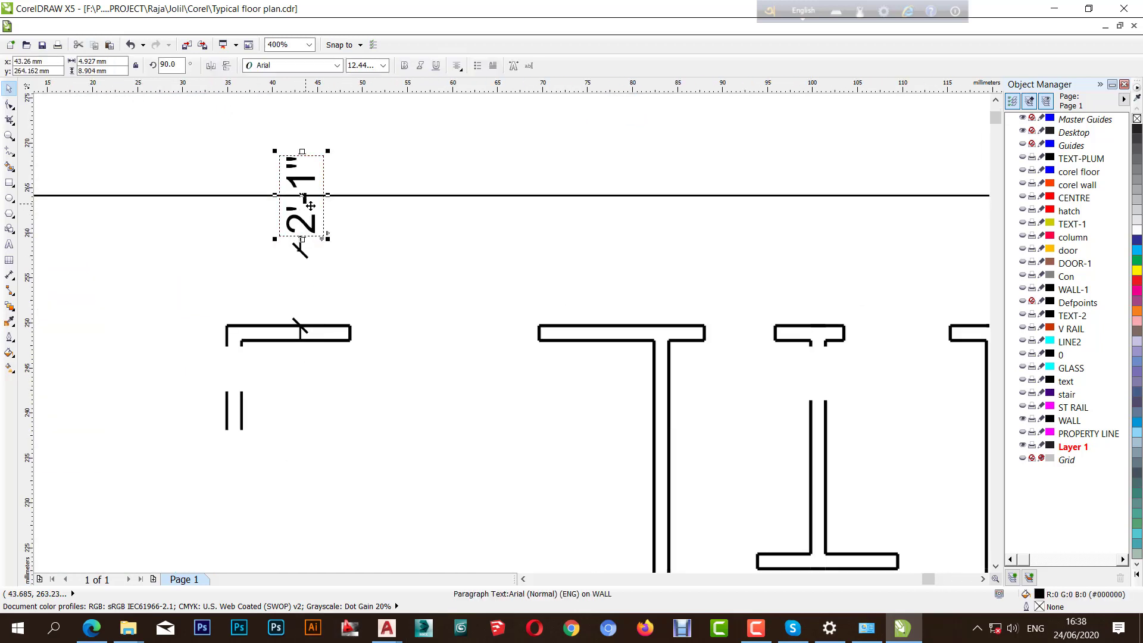
right_click(307, 206)
left_click(321, 214)
left_click(358, 255)
- Fit the vertical dimension text at the middle of the plan's top edge to its frame and convert it to artistic text
scroll(310, 255, "down", 4)
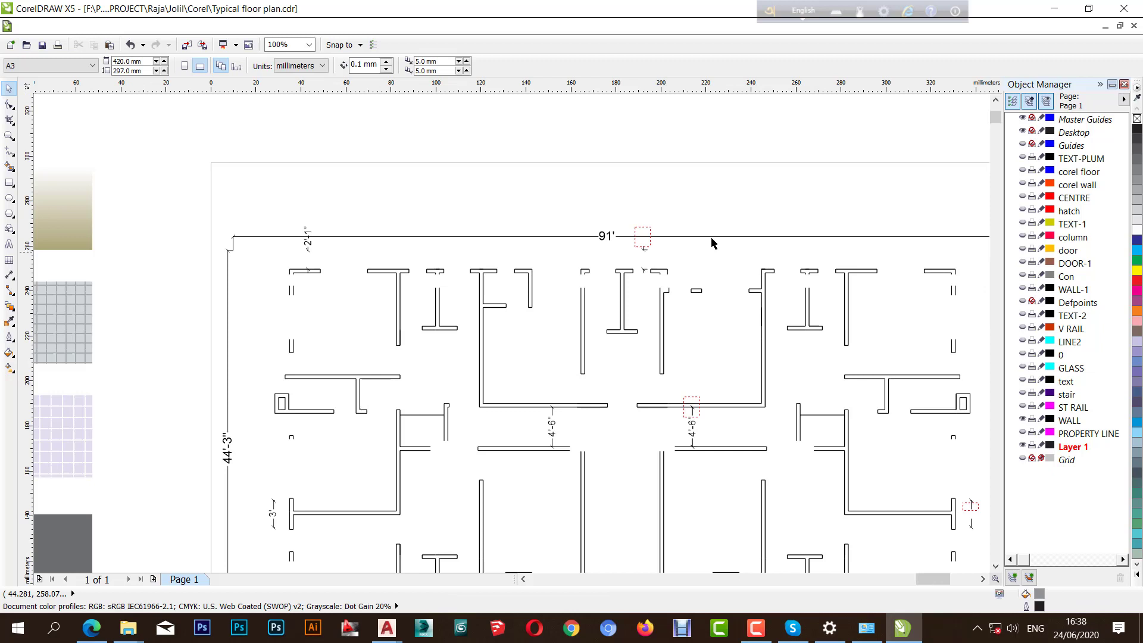
scroll(643, 238, "up", 4)
left_click(296, 274)
right_click(297, 266)
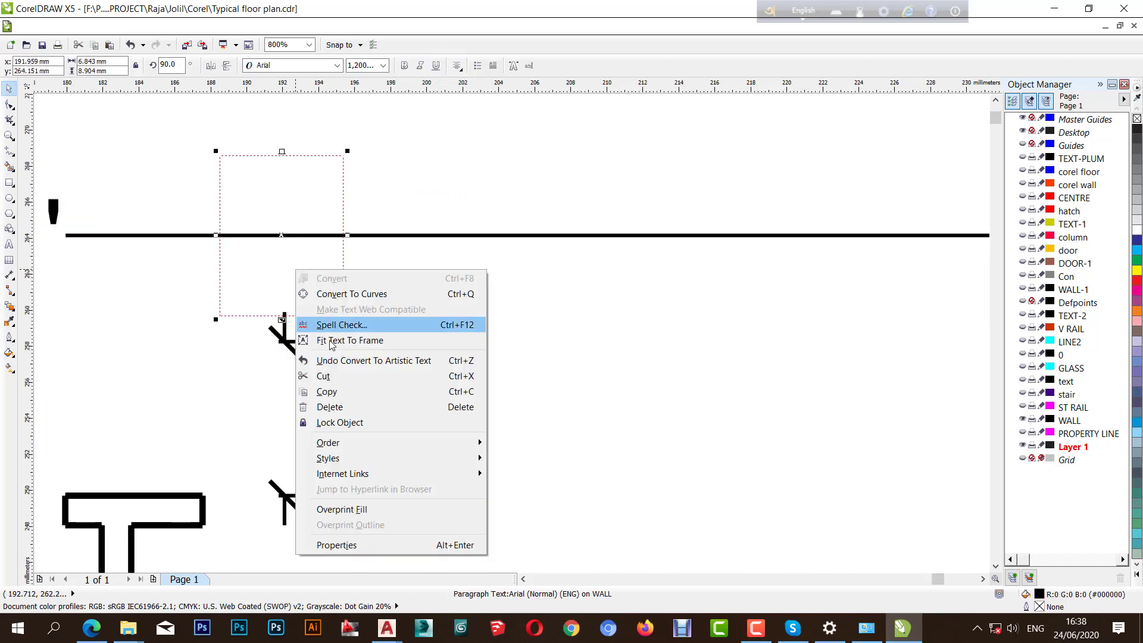
left_click(331, 338)
right_click(302, 276)
left_click(335, 281)
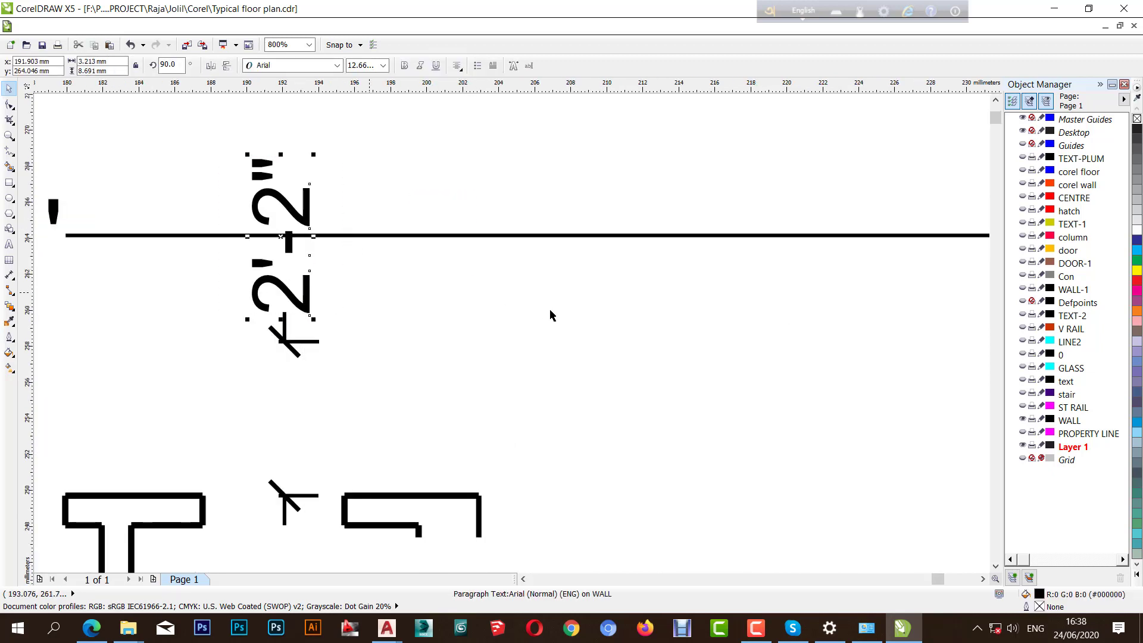
left_click(549, 314)
- Center the right-side vertical dimension text in its line's gap, fit it to its frame and convert it to artistic text
scroll(352, 257, "down", 5)
scroll(624, 318, "down", 2)
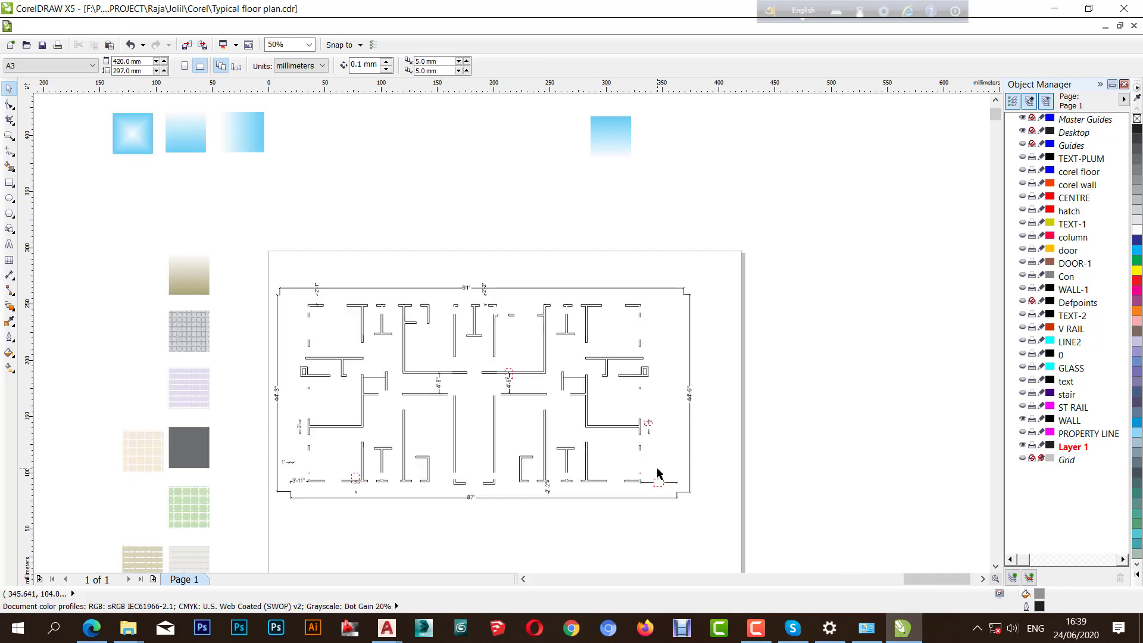
scroll(649, 417, "up", 5)
scroll(610, 270, "down", 1)
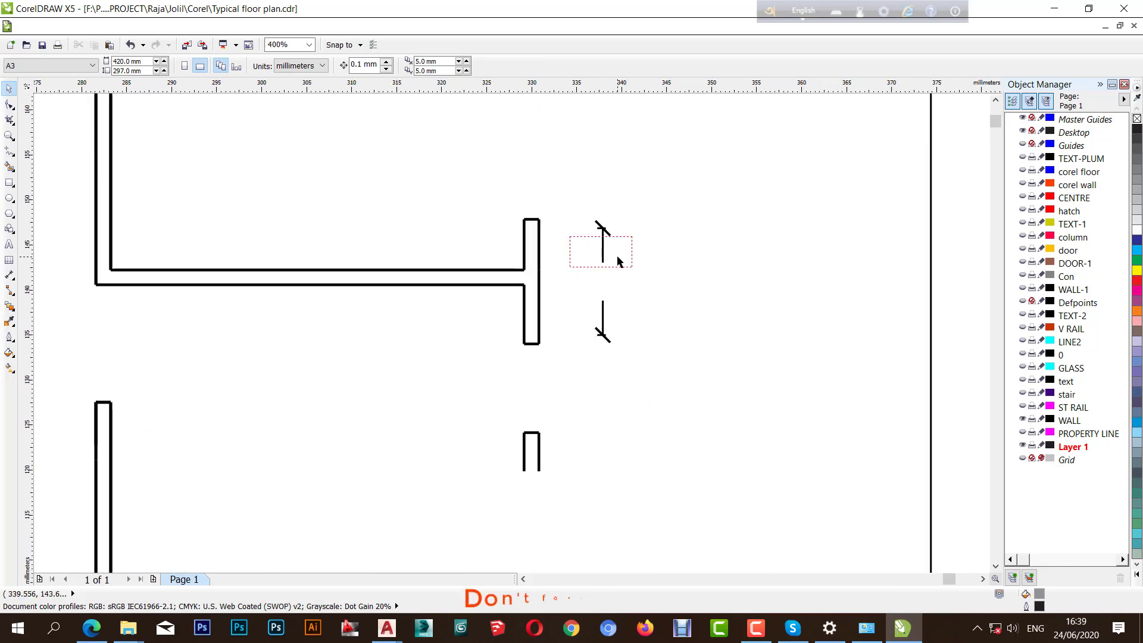
scroll(620, 261, "up", 1)
left_click_drag(620, 252, 604, 317)
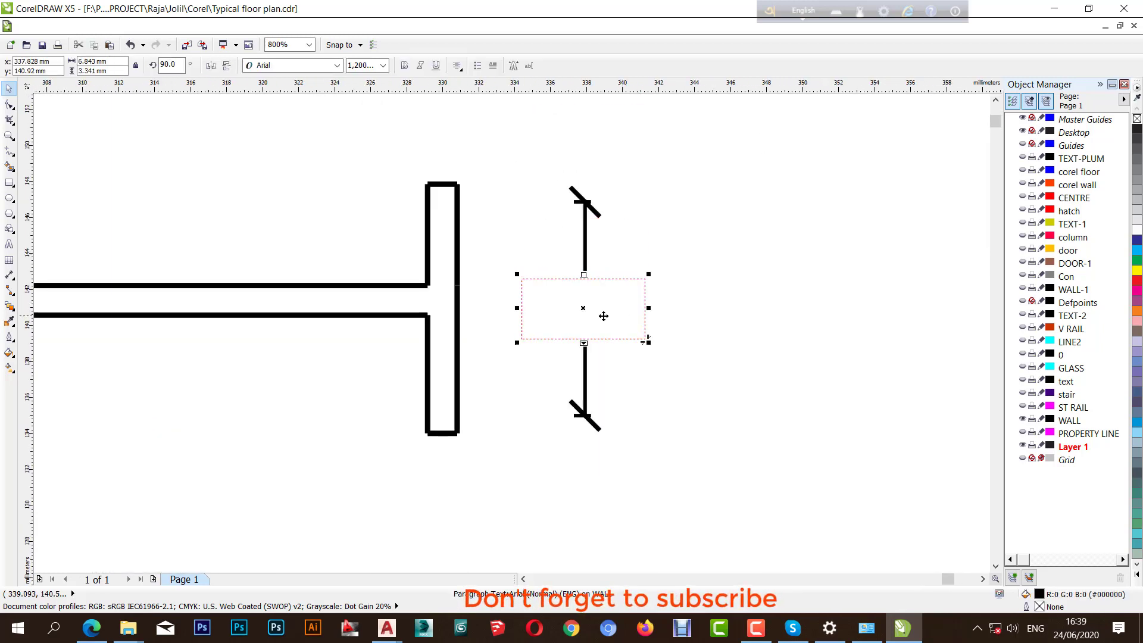
right_click(604, 316)
left_click(632, 390)
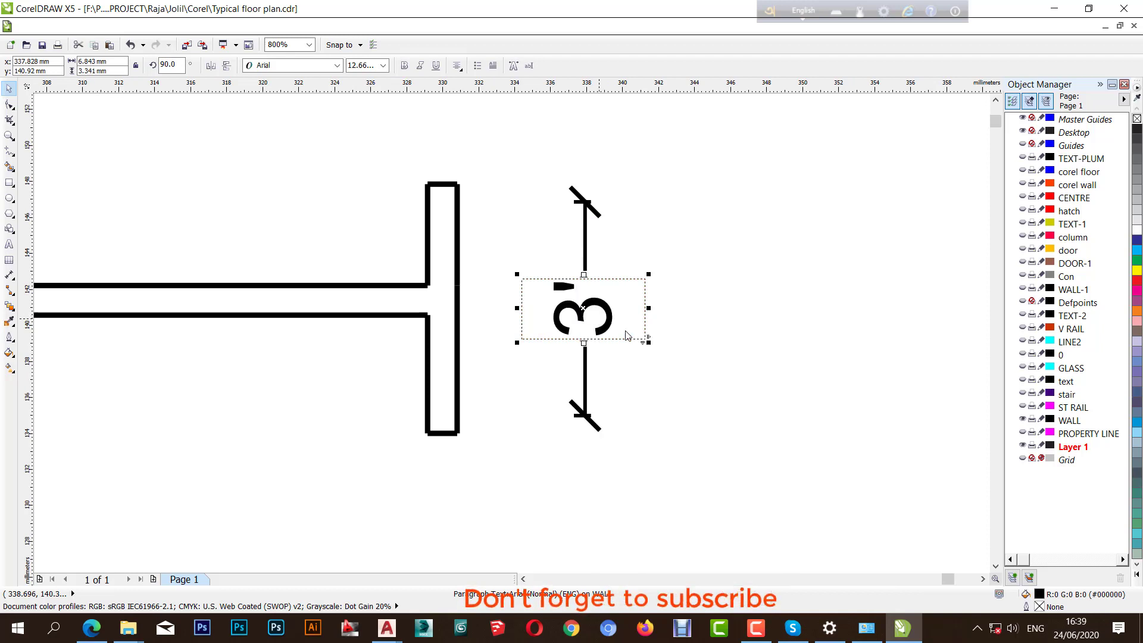
left_click(687, 296)
- Fit the horizontal 8'-2" dimension text at the plan's lower-right corner to its frame and convert it to artistic text
scroll(686, 296, "down", 3)
scroll(688, 410, "up", 2)
right_click(709, 396)
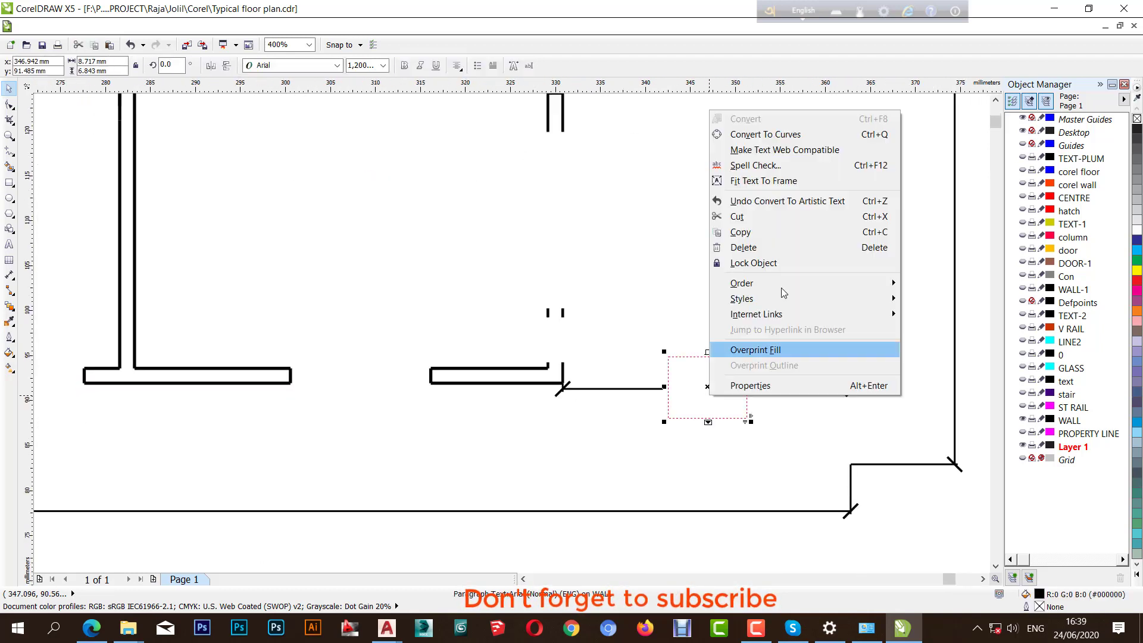
left_click(764, 181)
right_click(676, 380)
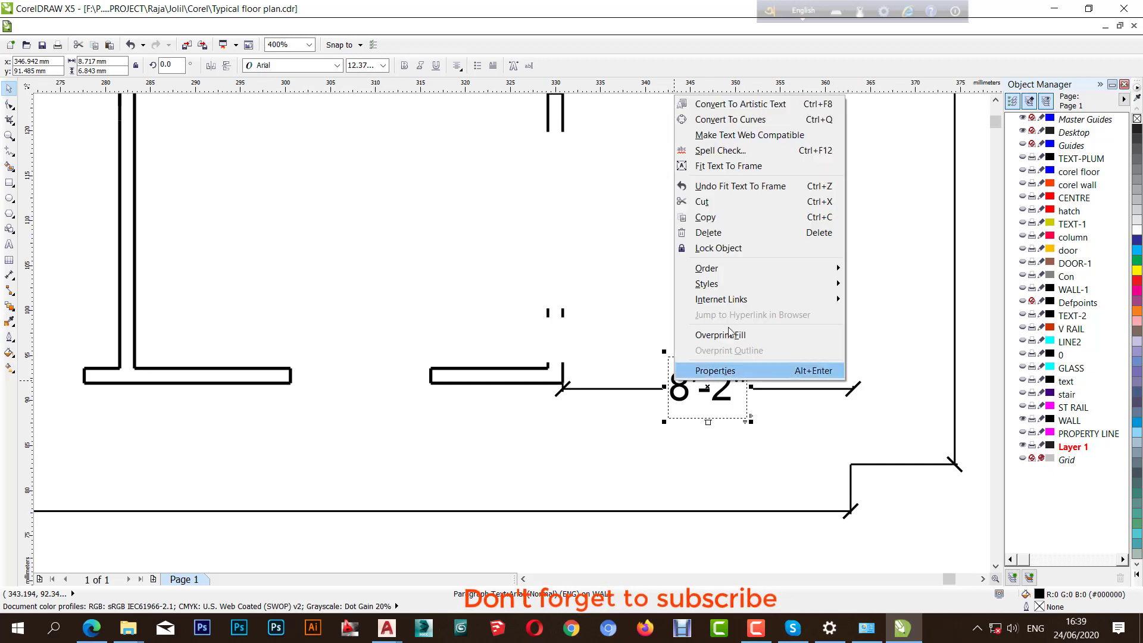
left_click(733, 103)
scroll(814, 404, "down", 4)
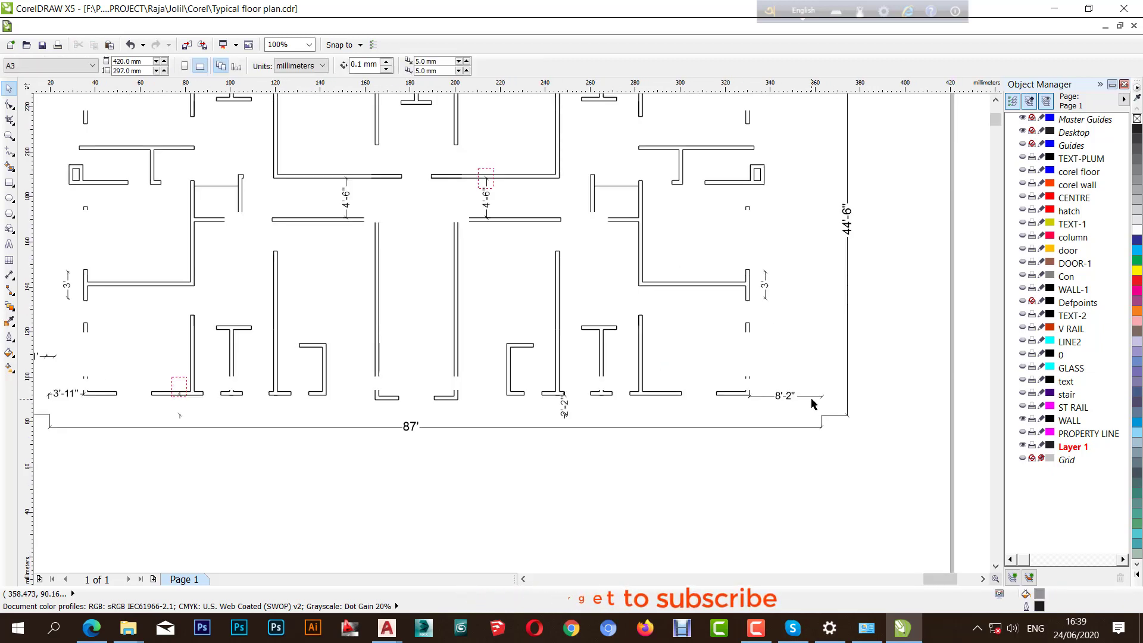
- Fit the hidden text overlapping the right 4'-6" dimension to its frame, convert it to artistic text and delete this duplicate
scroll(485, 179, "up", 4)
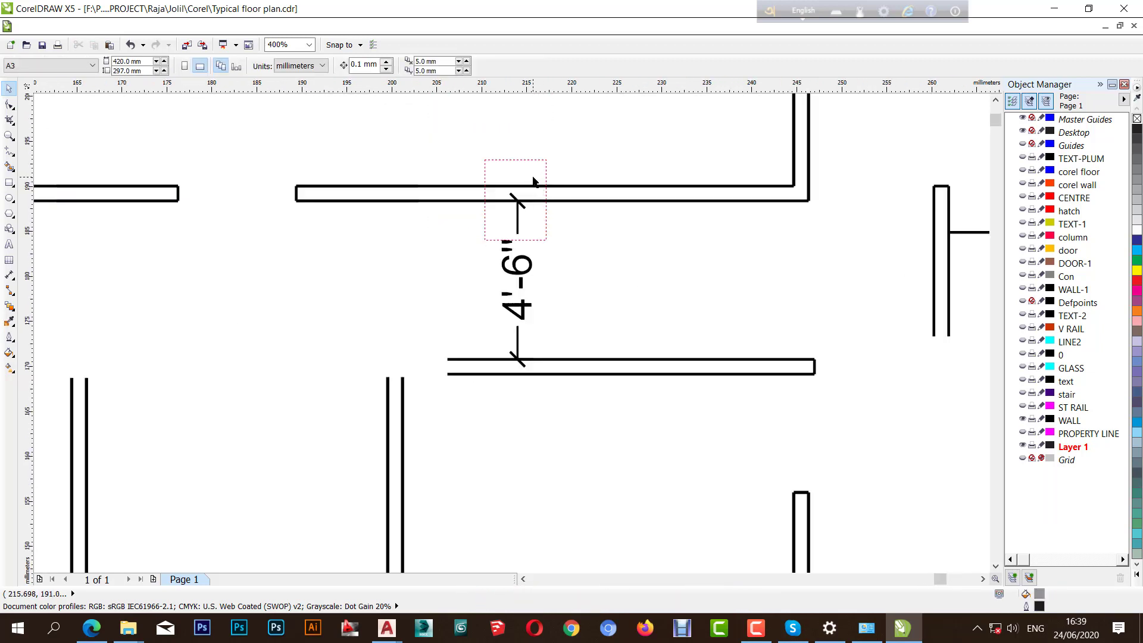
left_click(533, 180)
right_click(532, 174)
left_click(572, 243)
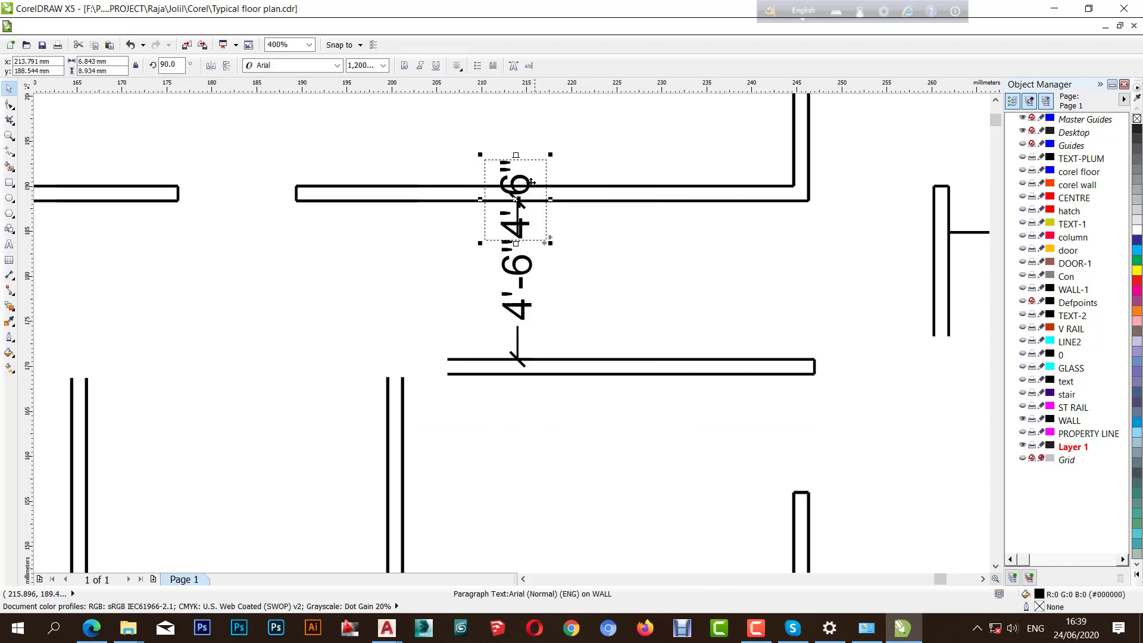
right_click(536, 173)
left_click(566, 179)
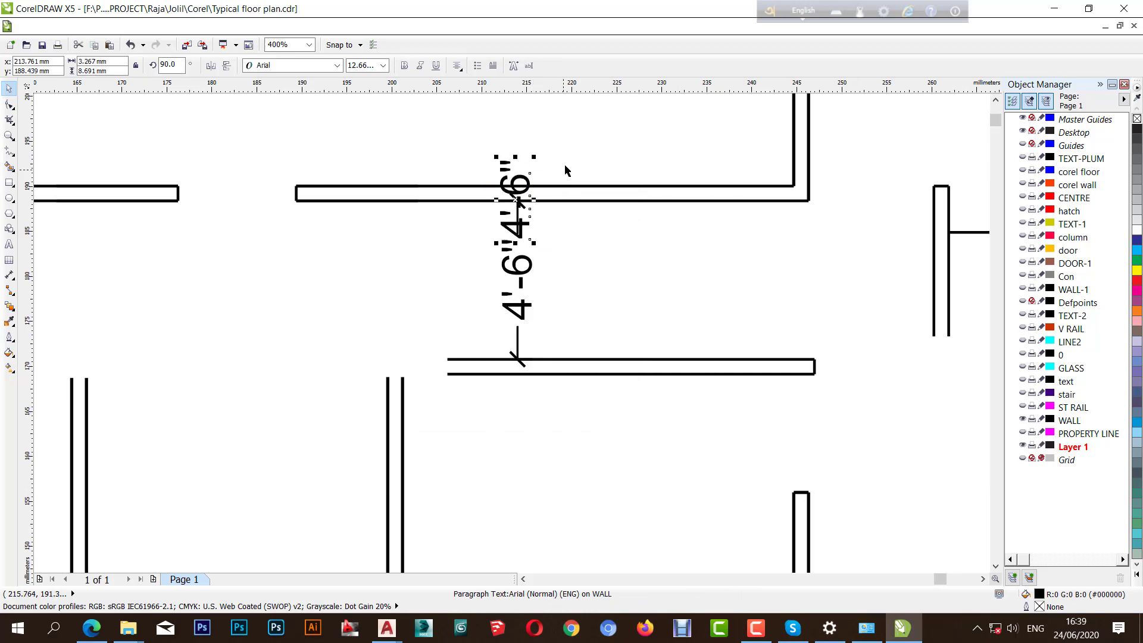
key("Delete")
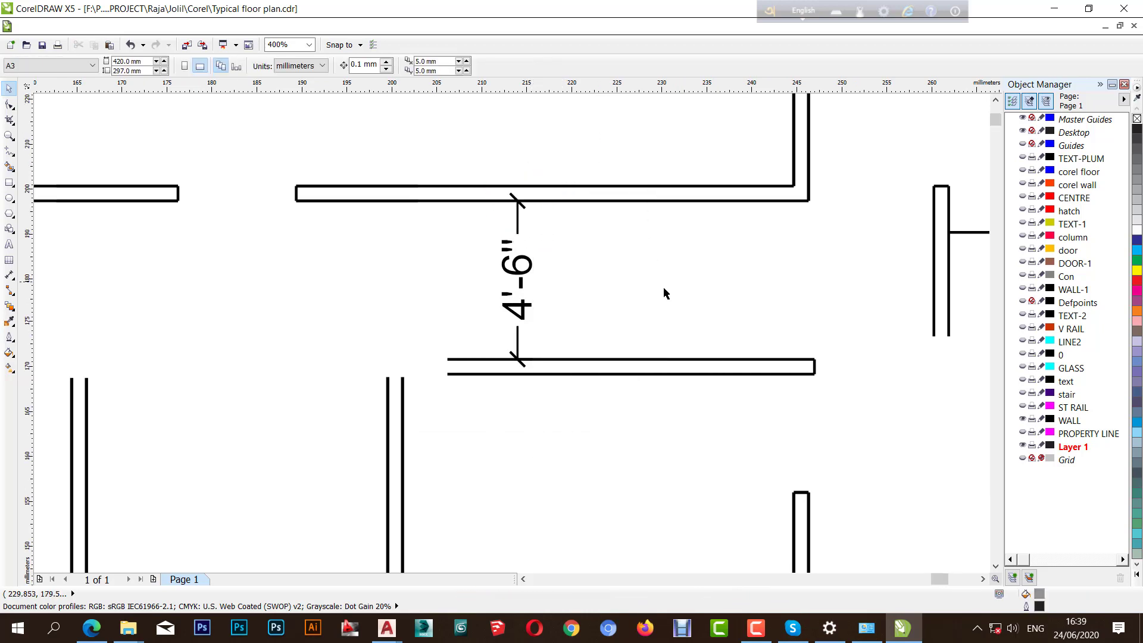
- Fit the vertical dimension text over the plan's lower-left bottom wall to its frame and convert it to artistic text
scroll(664, 291, "down", 2)
scroll(631, 316, "down", 1)
scroll(544, 238, "up", 2)
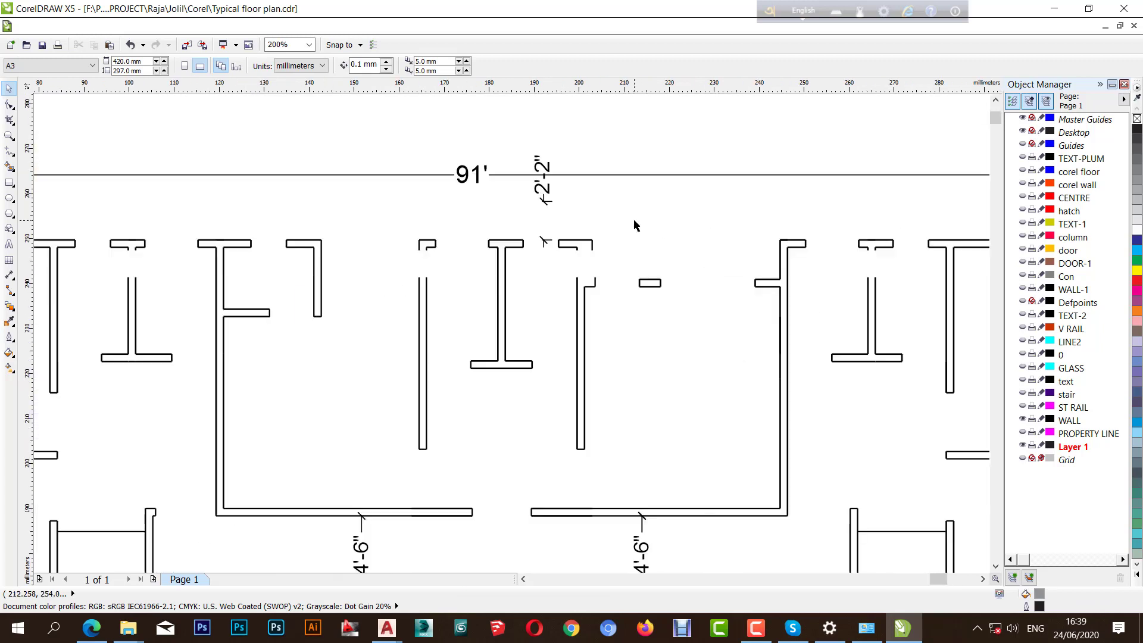
scroll(550, 220, "down", 2)
scroll(573, 251, "up", 1)
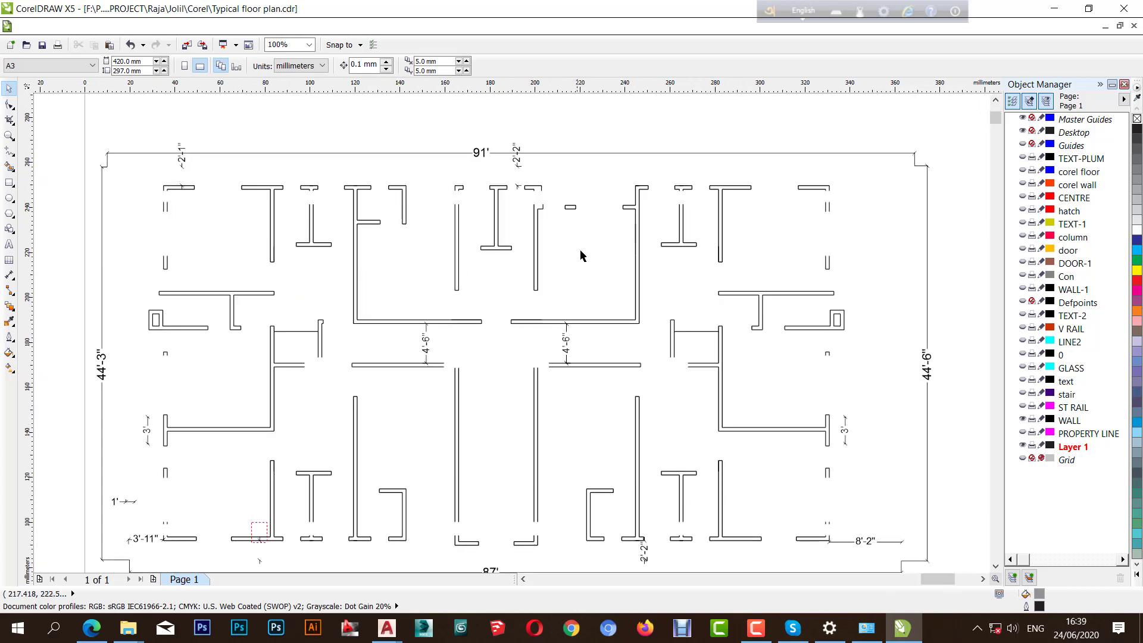
left_click_drag(149, 178, 320, 362)
scroll(262, 518, "up", 1)
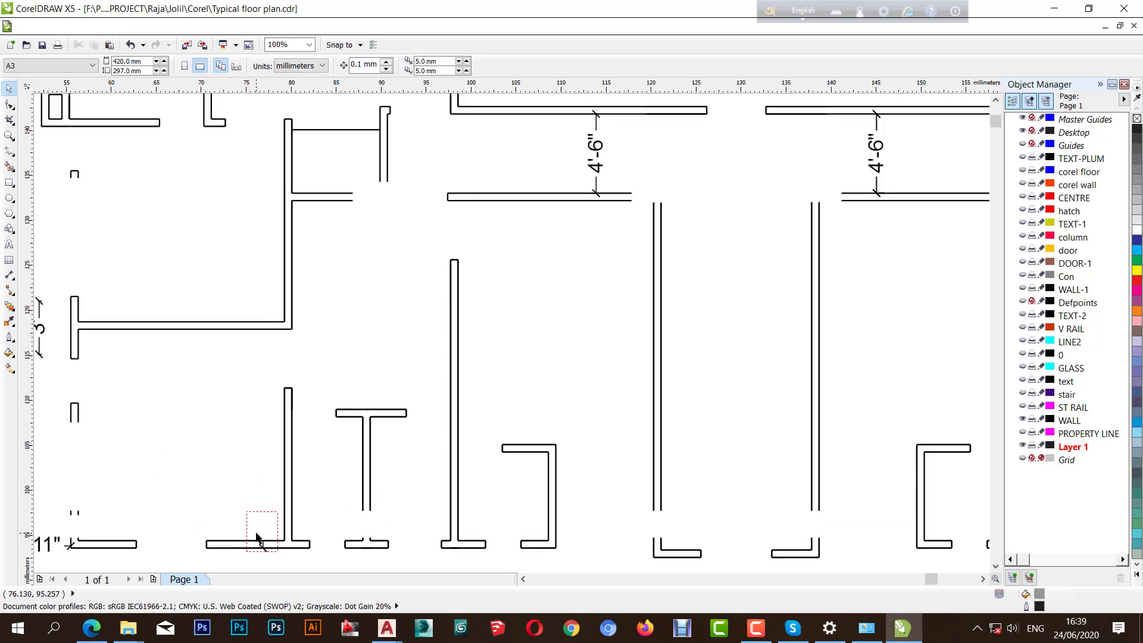
scroll(259, 531, "up", 1)
left_click(259, 531)
scroll(260, 533, "down", 1)
scroll(286, 491, "up", 1)
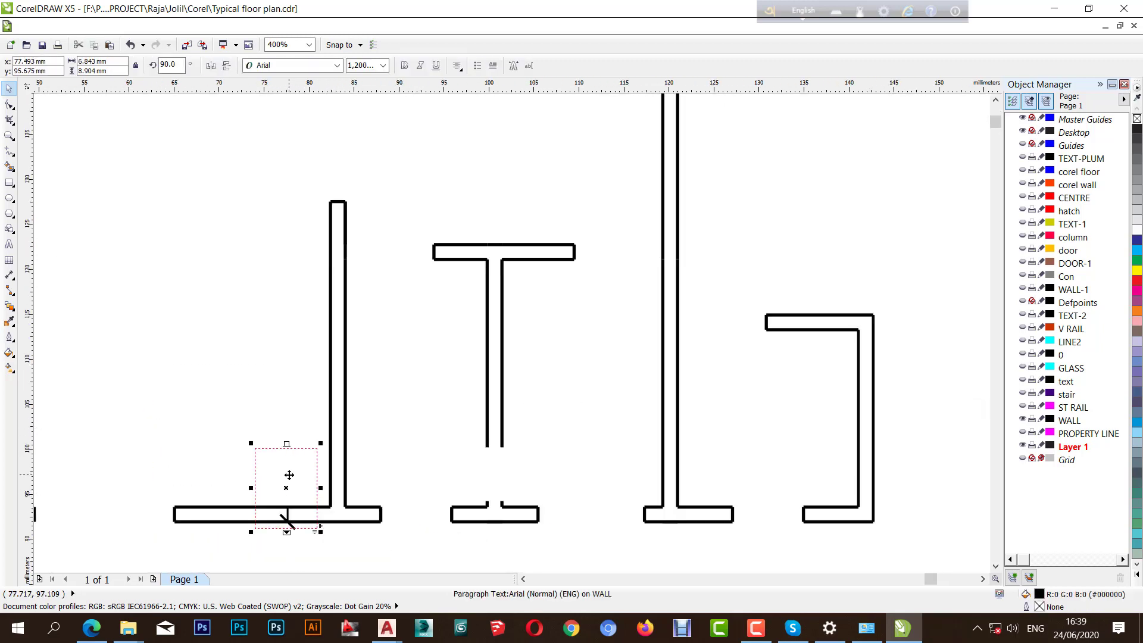
right_click(289, 477)
left_click(355, 260)
right_click(288, 450)
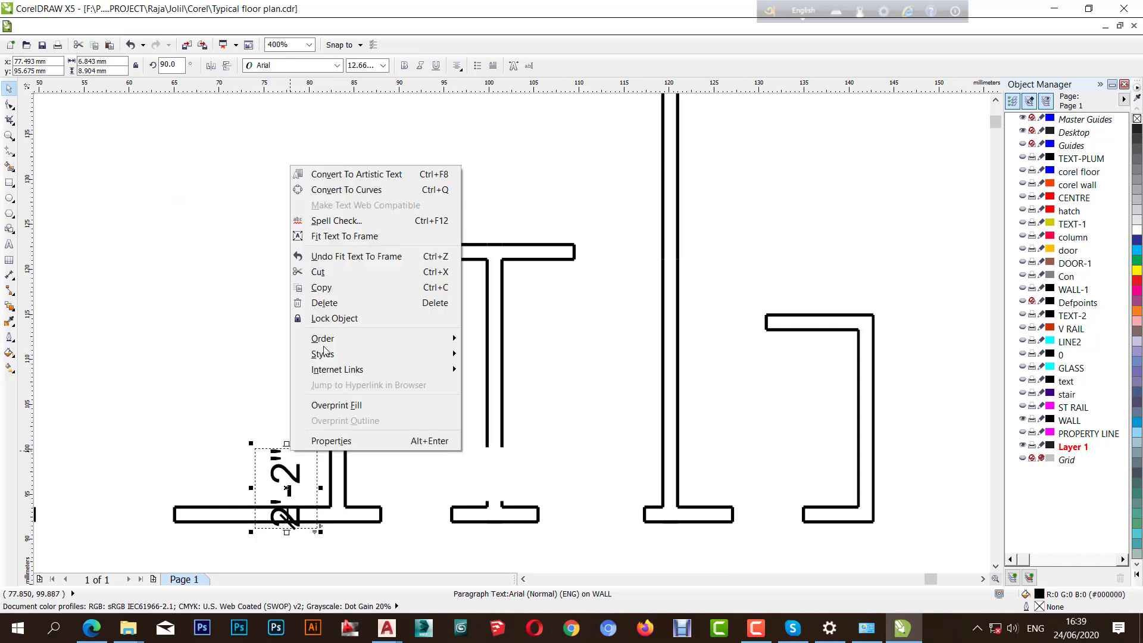
left_click(345, 176)
left_click(285, 293)
- Move the 2'-2" text at the lower-left bottom wall down between its two dimension ticks
scroll(280, 503, "up", 1)
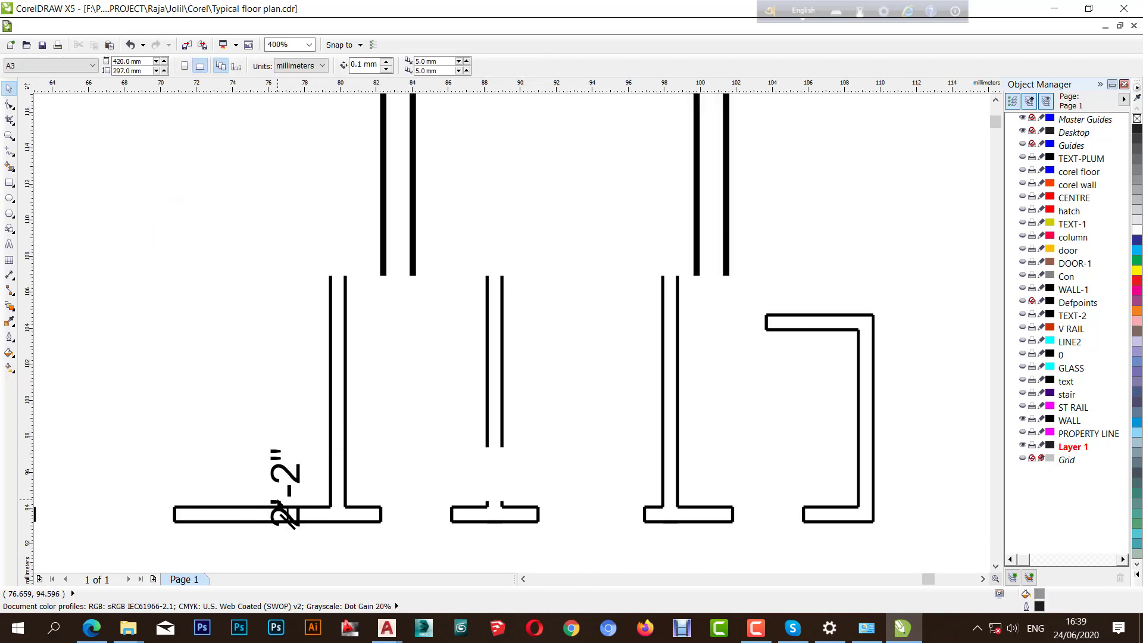
scroll(354, 353, "down", 1)
left_click(345, 366)
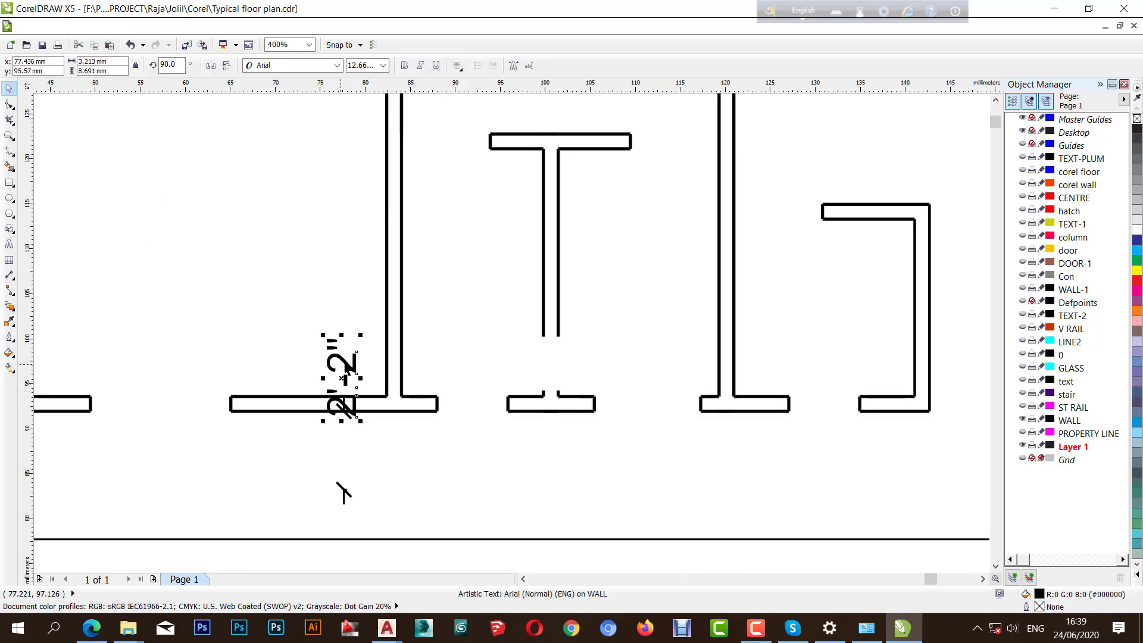
left_click_drag(344, 380, 345, 454)
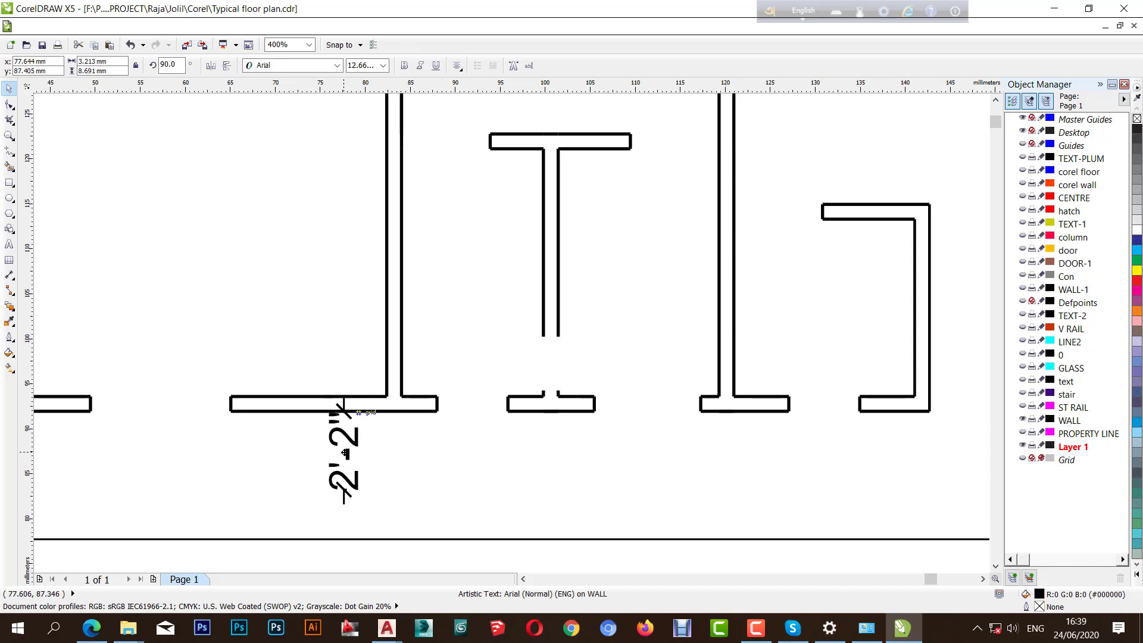
left_click(449, 482)
scroll(408, 472, "down", 4)
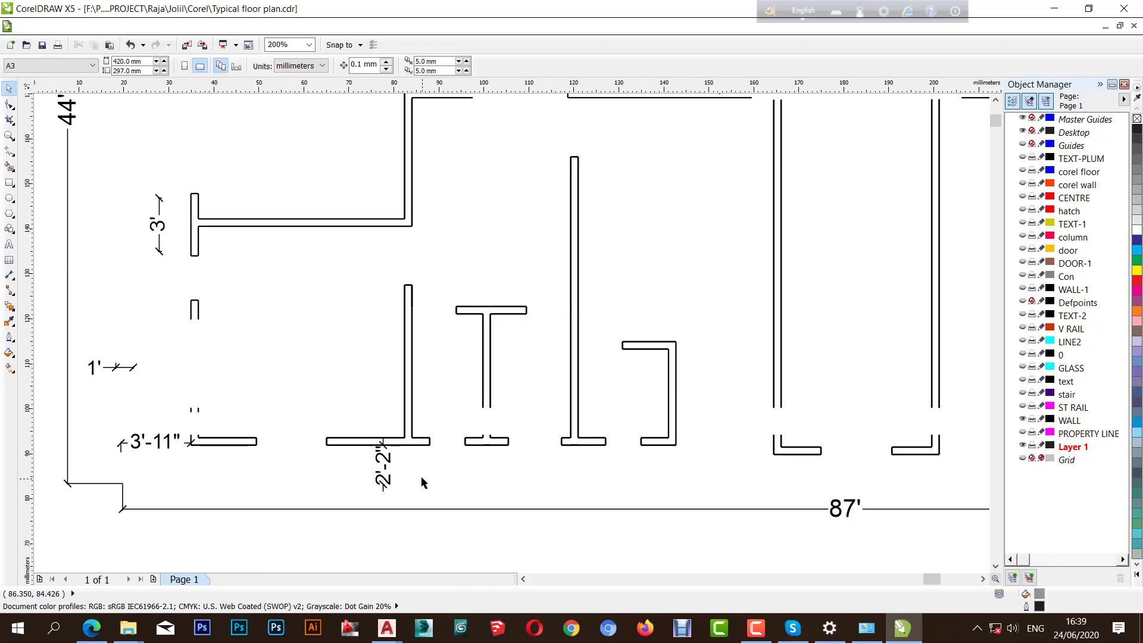
- Select all objects of the floor plan on the WALL layer and set their outline color to black
scroll(316, 474, "down", 1)
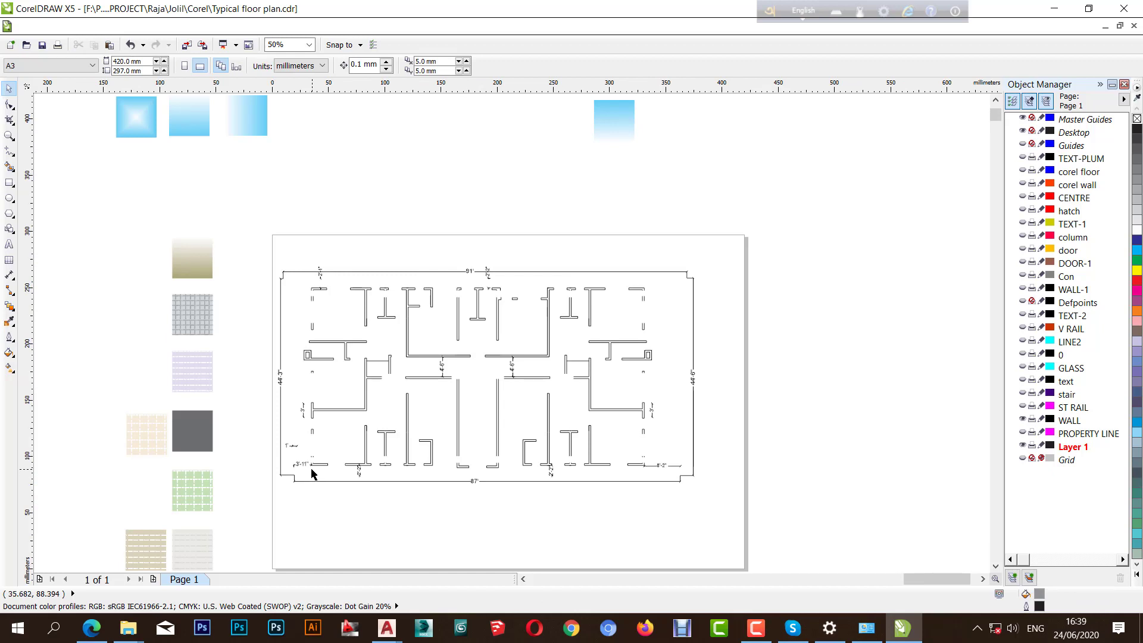
left_click_drag(312, 469, 638, 298)
mouse_move(252, 245)
left_mouse_down()
mouse_move(728, 490)
mouse_move(631, 288)
mouse_move(243, 250)
left_mouse_up()
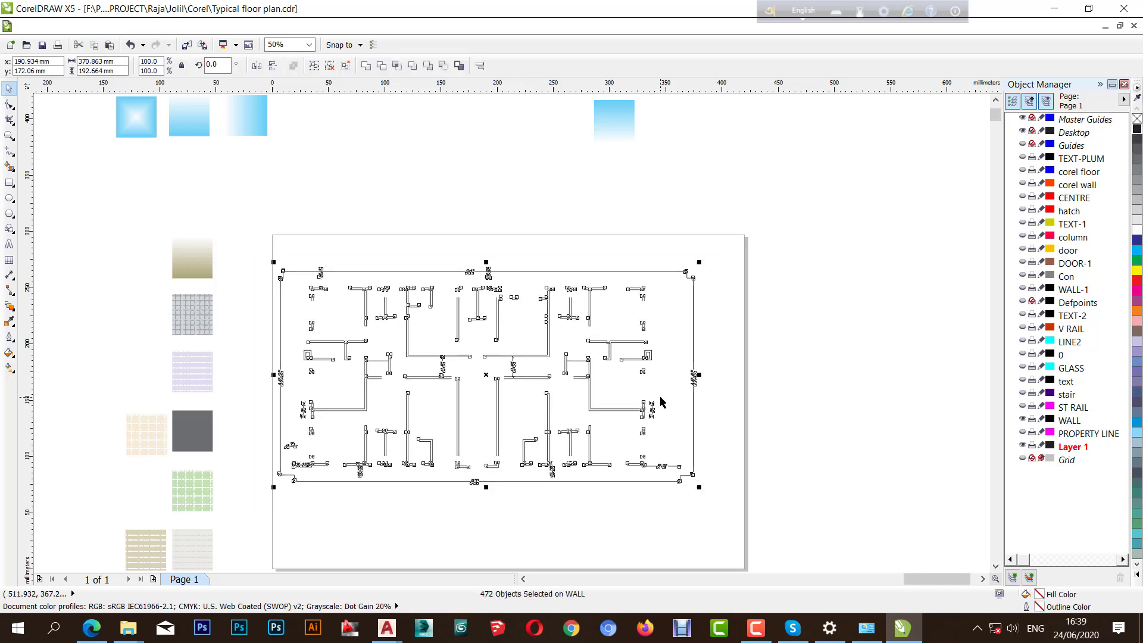
scroll(458, 384, "up", 5)
scroll(457, 385, "down", 2)
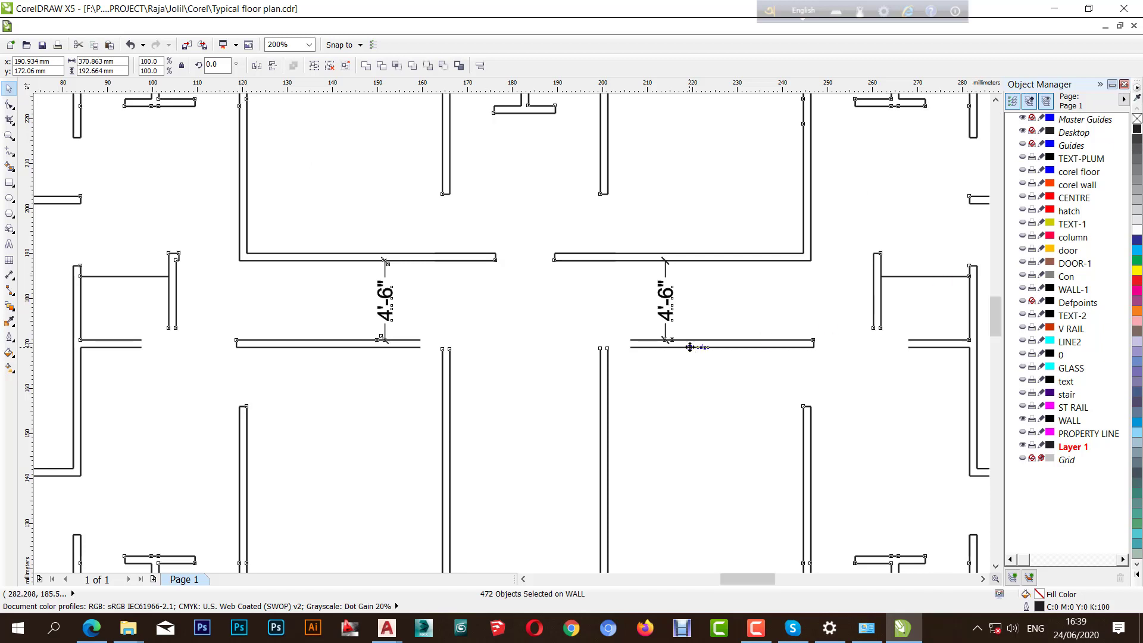
scroll(626, 345, "up", 2)
scroll(587, 378, "down", 3)
scroll(588, 378, "down", 2)
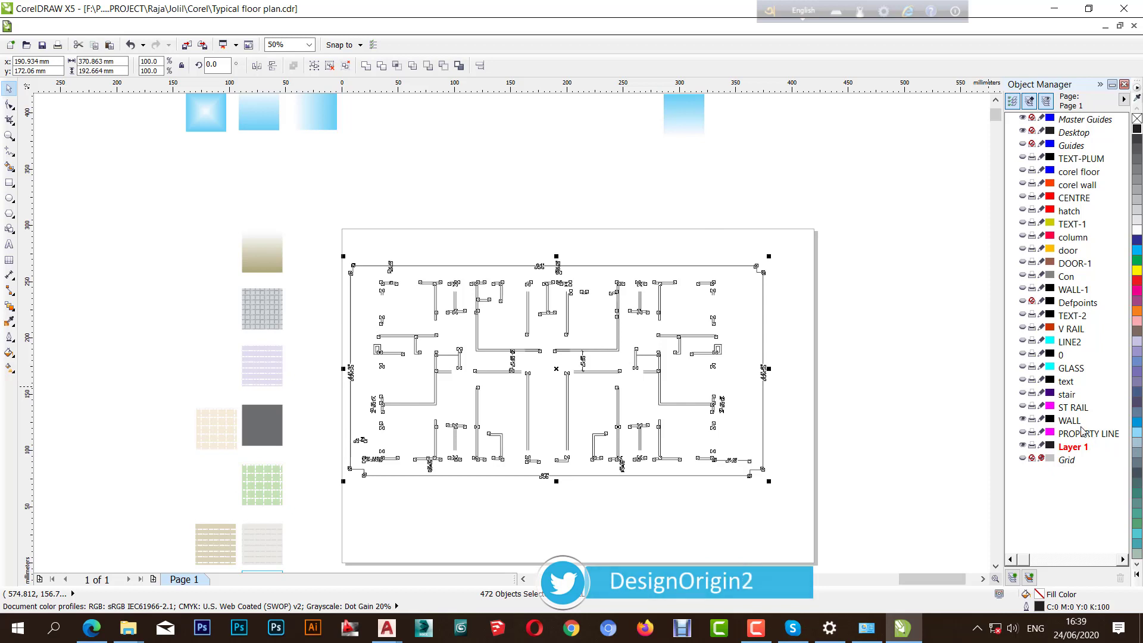
- Move the WALL layer directly above the corel wall layer and hide it
left_click(1071, 421)
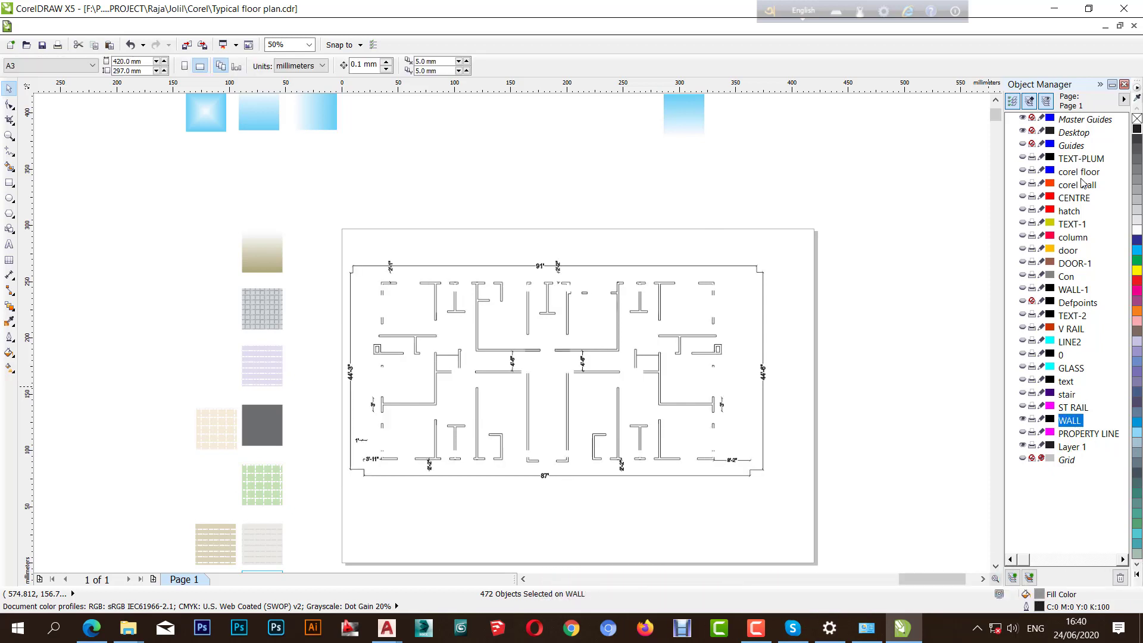
left_click_drag(1082, 185, 1082, 185)
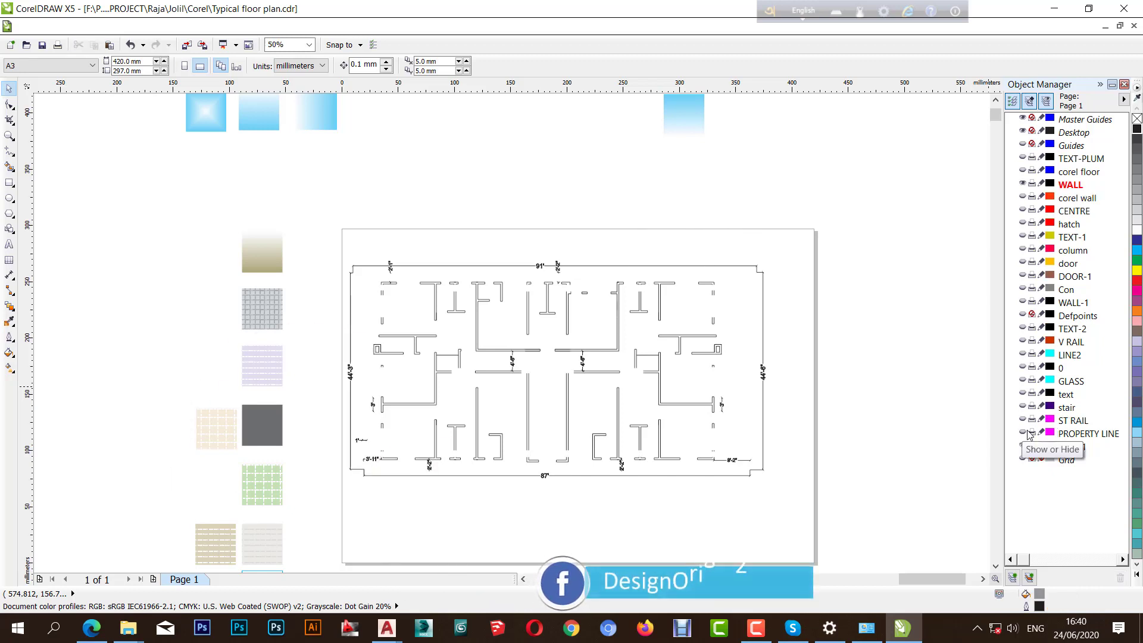
left_click(1023, 184)
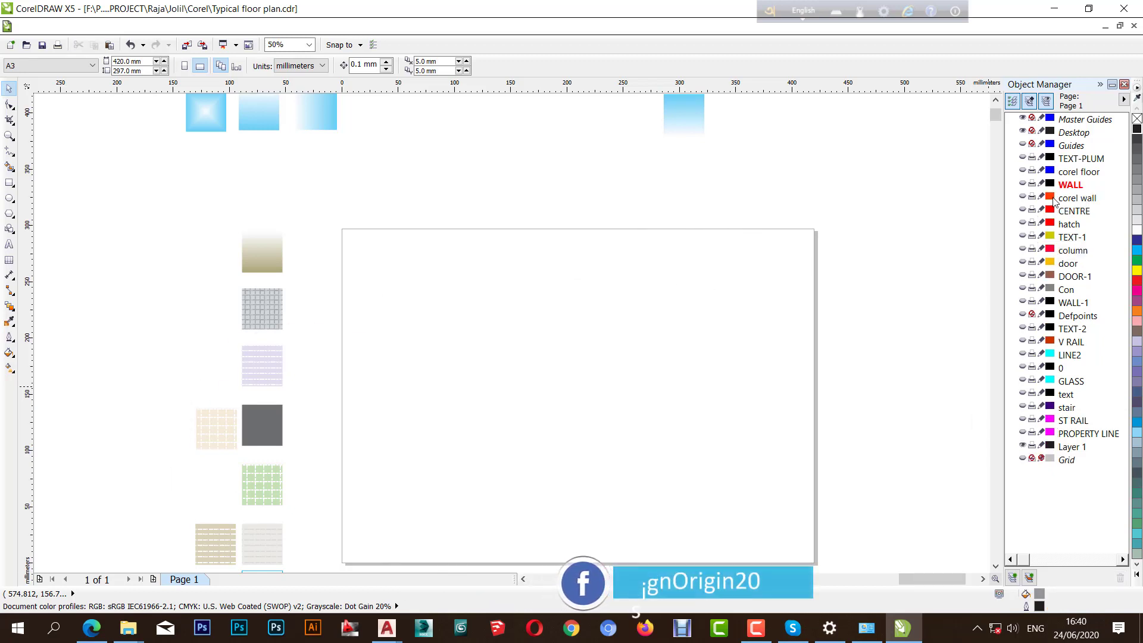
- Show the corel wall layer, select all its walls and copy the fill and outline color from the dark grey swatch square
left_click(1023, 197)
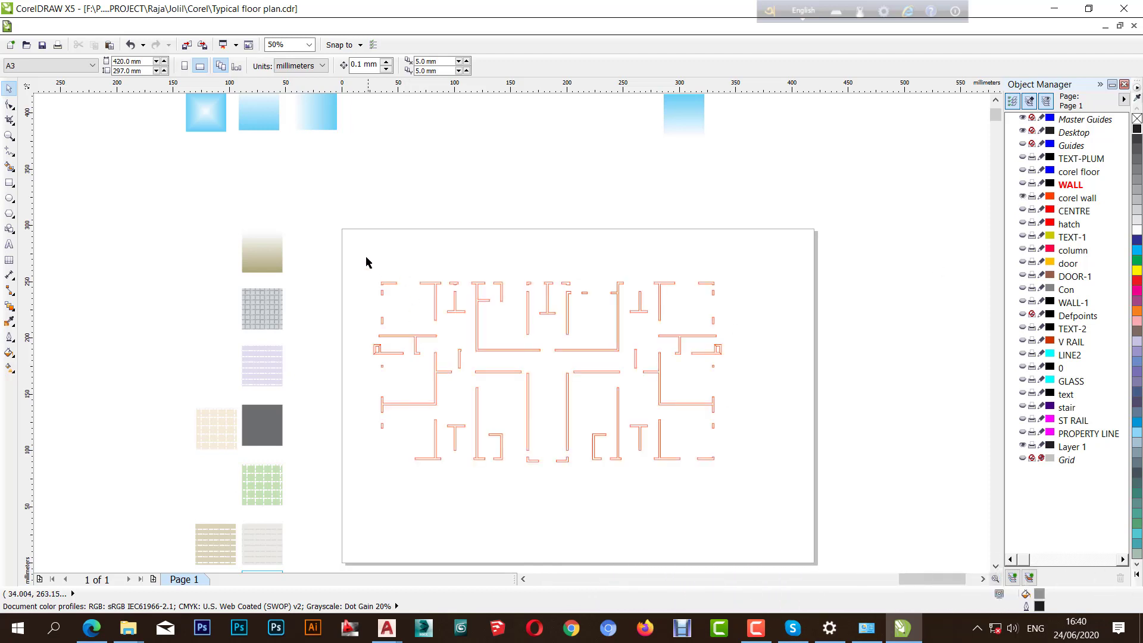
left_click_drag(789, 520, 792, 522)
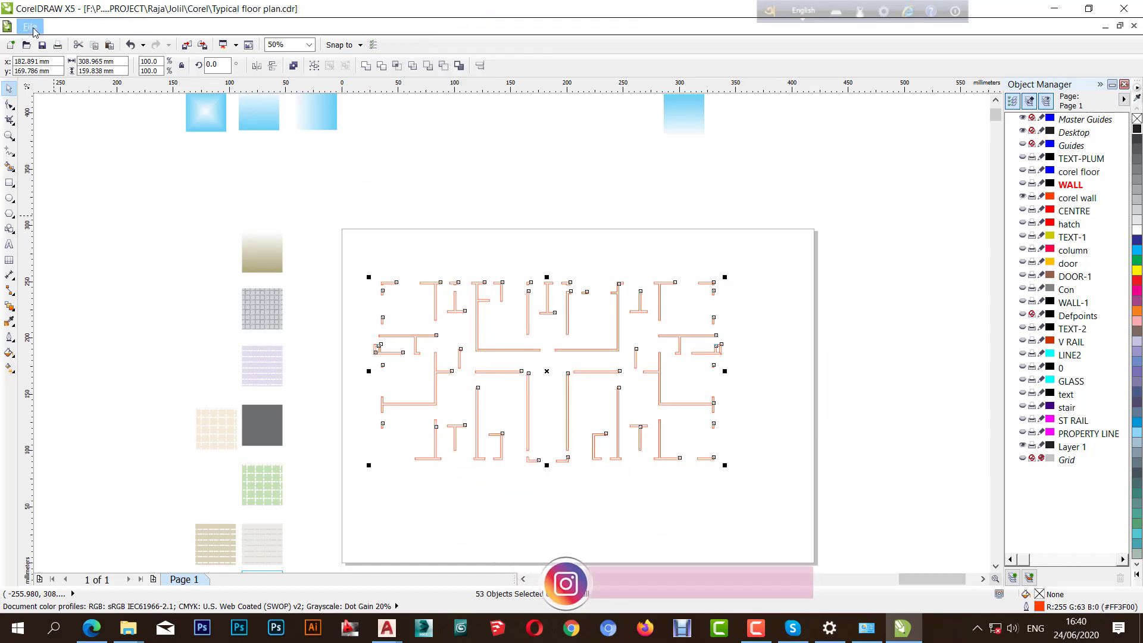
left_click(58, 26)
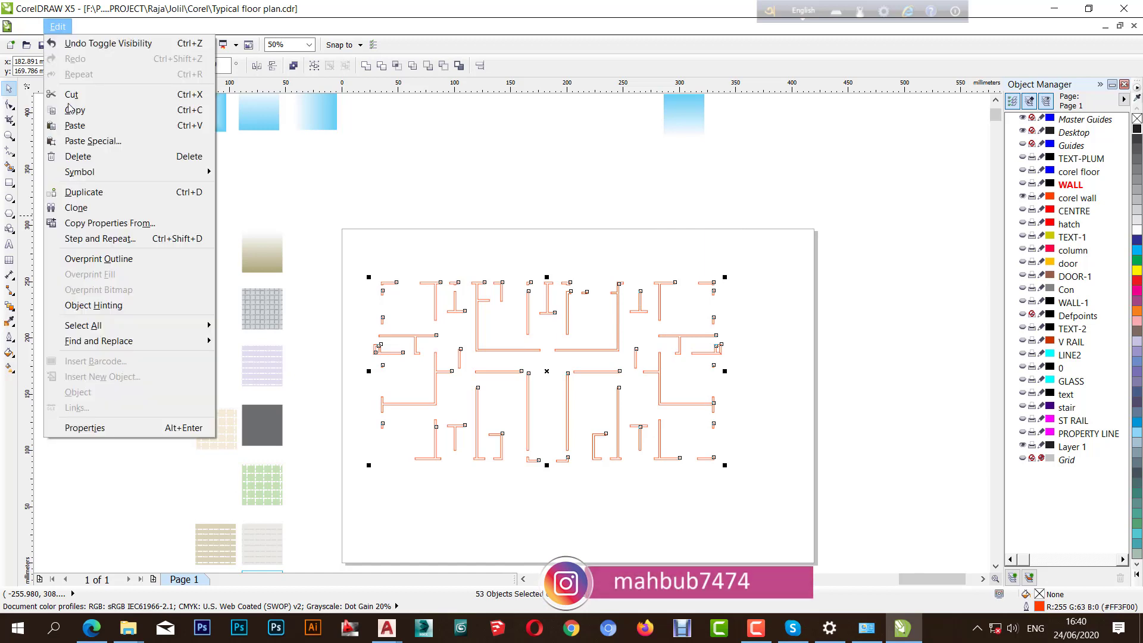
left_click(110, 223)
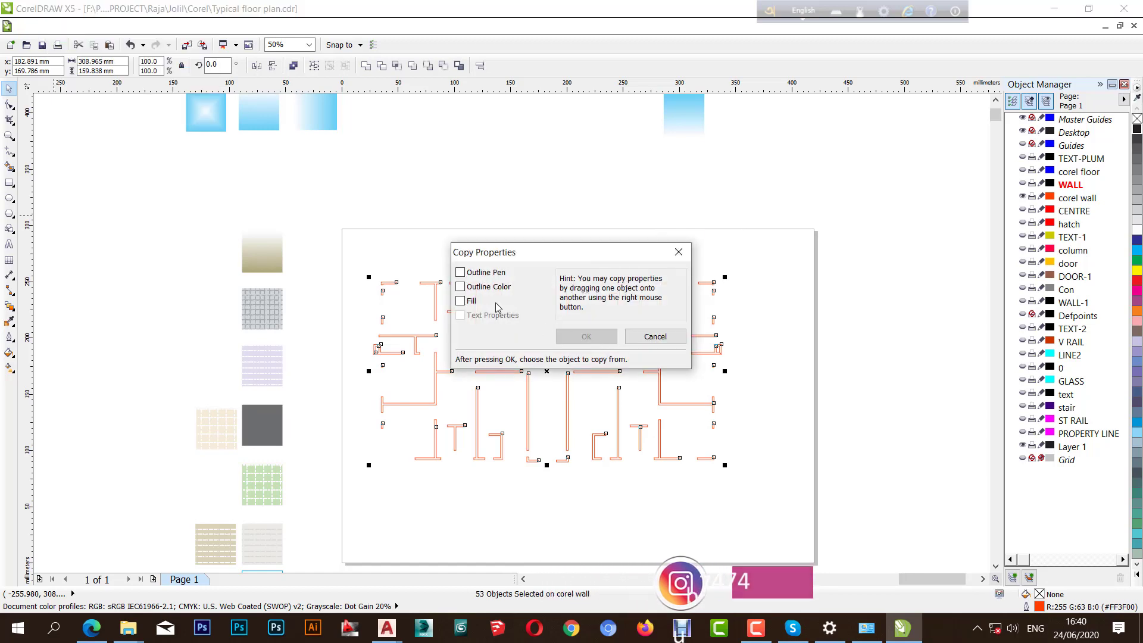
left_click(461, 300)
left_click(461, 287)
left_click(586, 336)
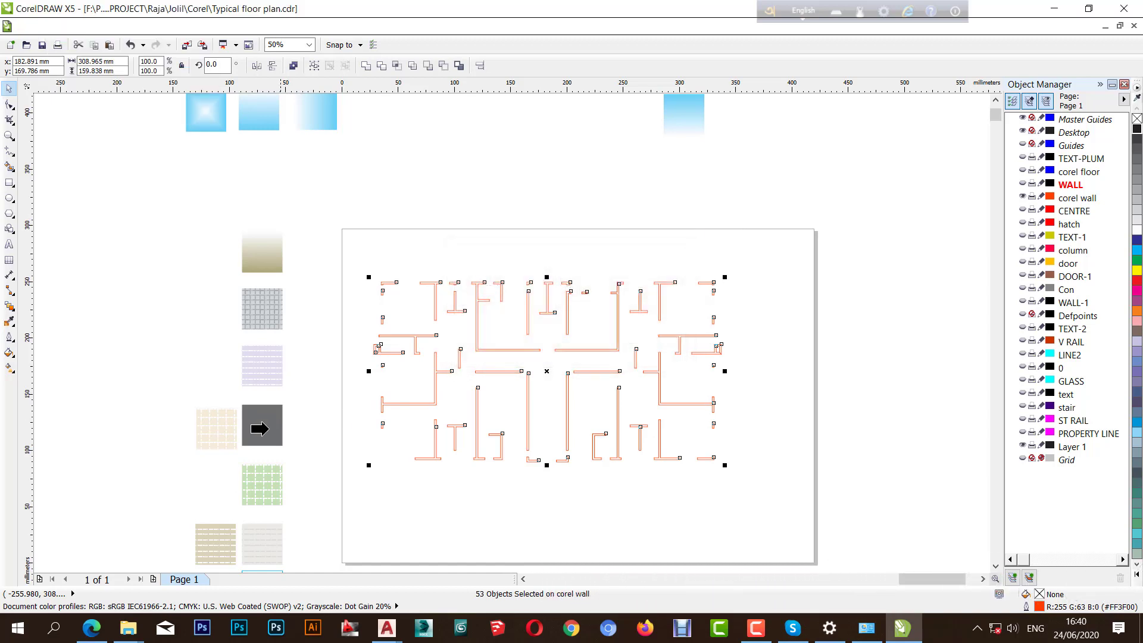
left_click(168, 360)
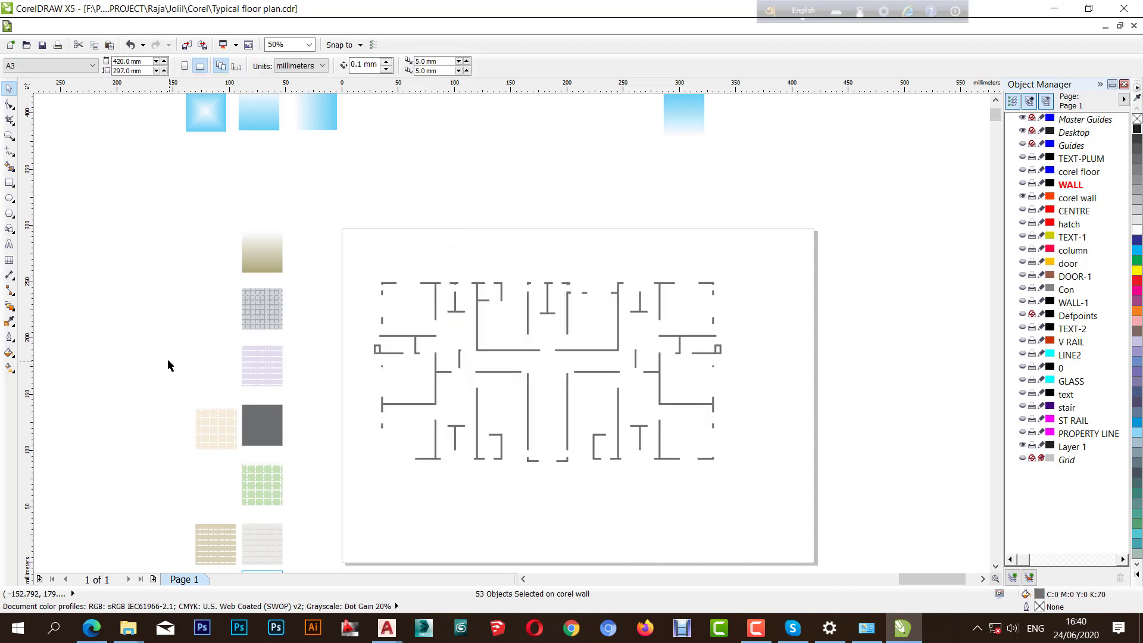
- Isolate the CENTRE layer and recolor its red letter N to black
left_click(1024, 197)
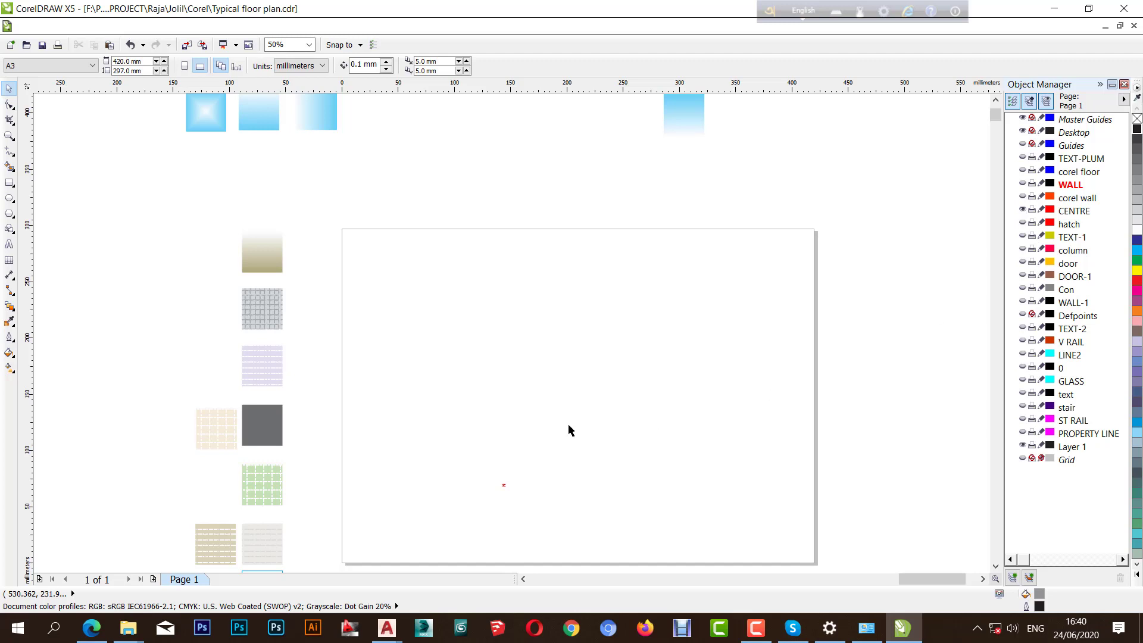
left_click(504, 487)
scroll(503, 500, "up", 4)
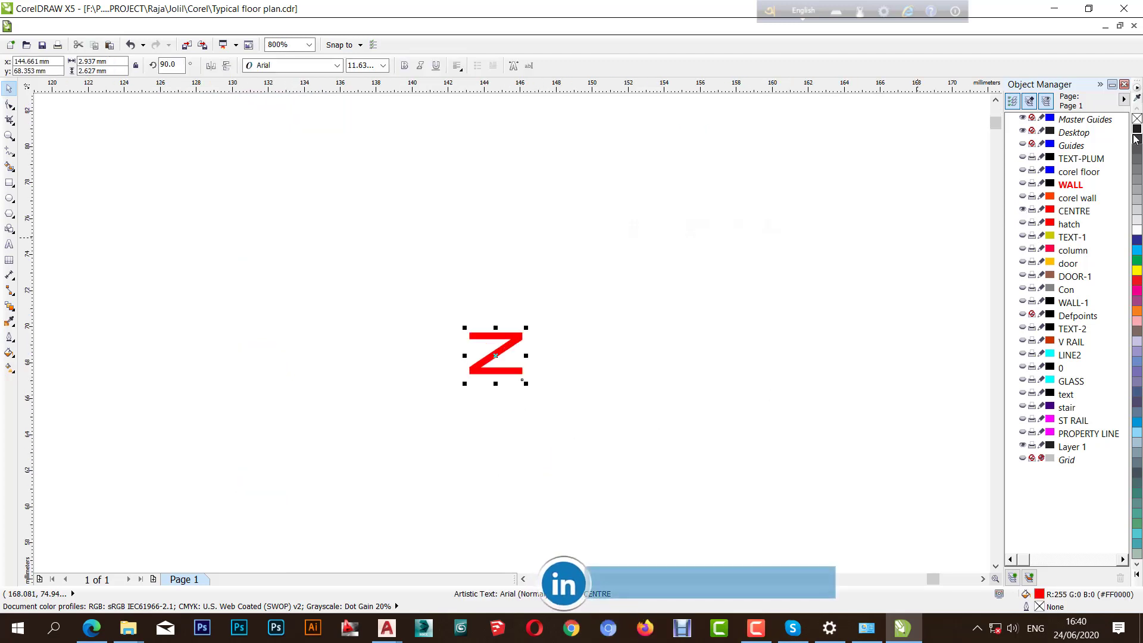
left_click(1135, 133)
scroll(512, 426, "down", 4)
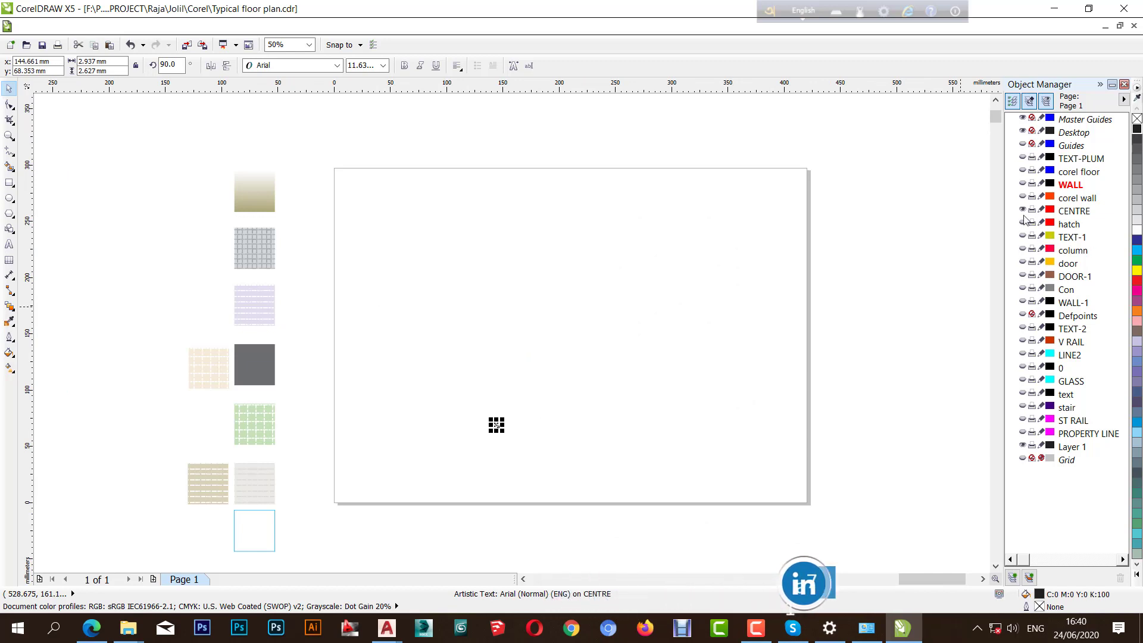
key("Escape")
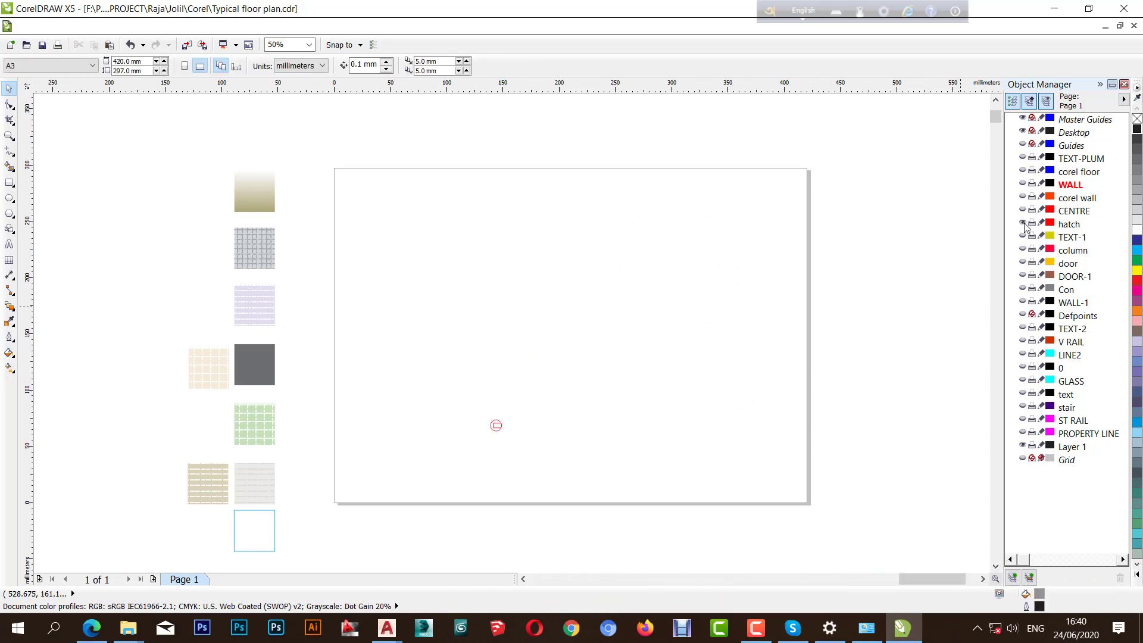
- Isolate the TEXT-1 layer and set the outline of its yellow circle objects to black
left_click(1023, 237)
left_click_drag(429, 367, 623, 478)
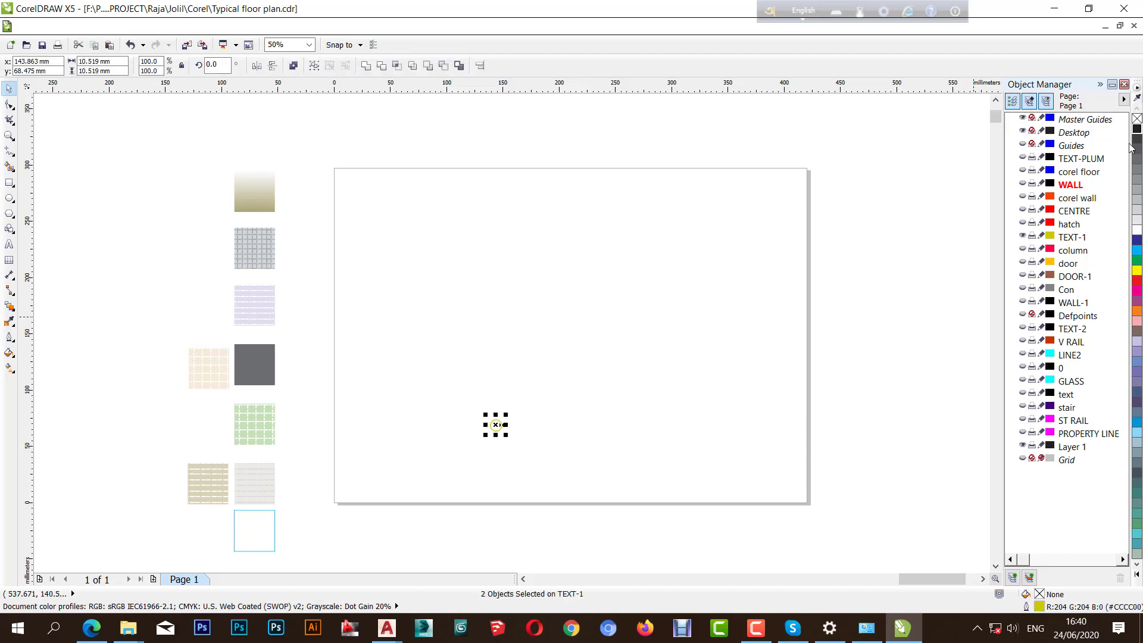
right_click(1137, 135)
left_click(1023, 251)
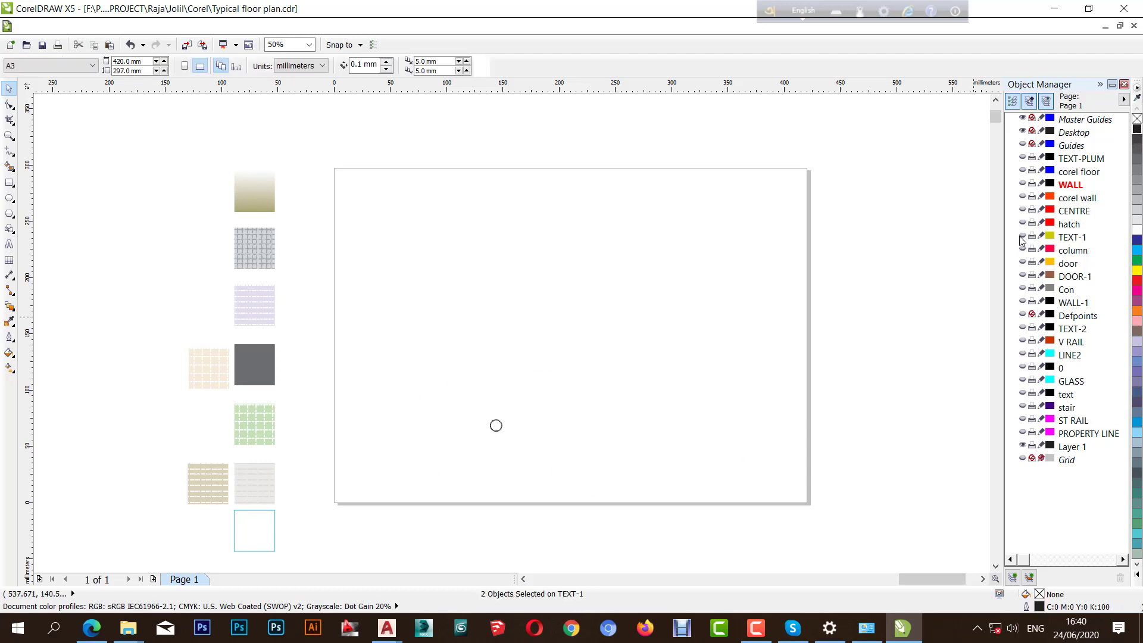
- Recolor the fill and outline of all columns on the column layer to red, and hide the layer
left_click_drag(351, 198, 742, 427)
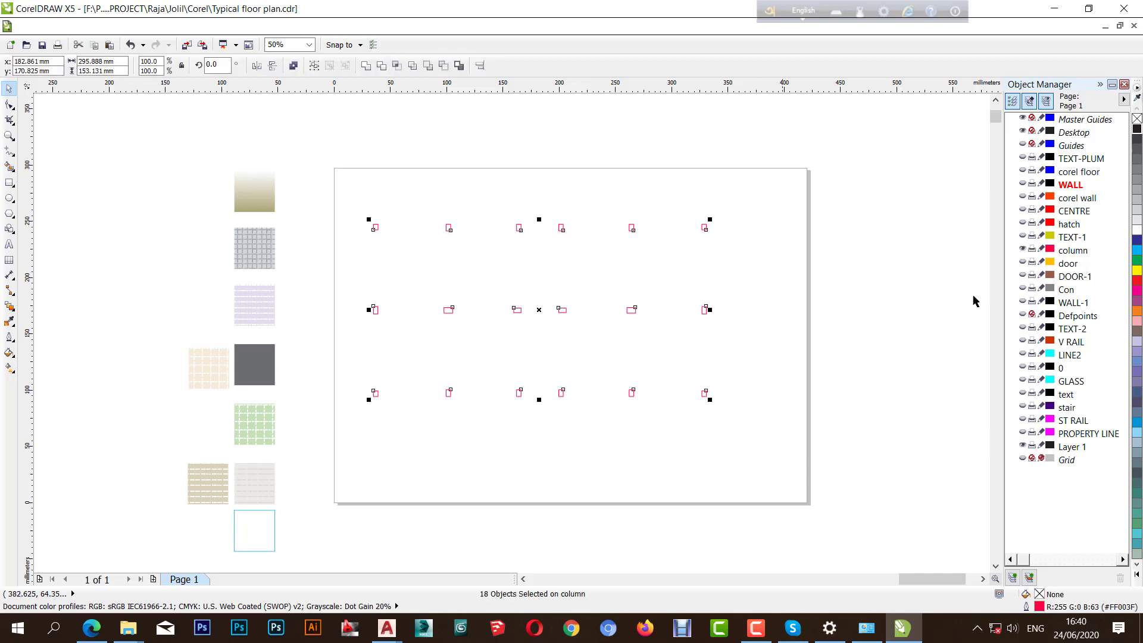
left_click(1137, 285)
right_click(1137, 285)
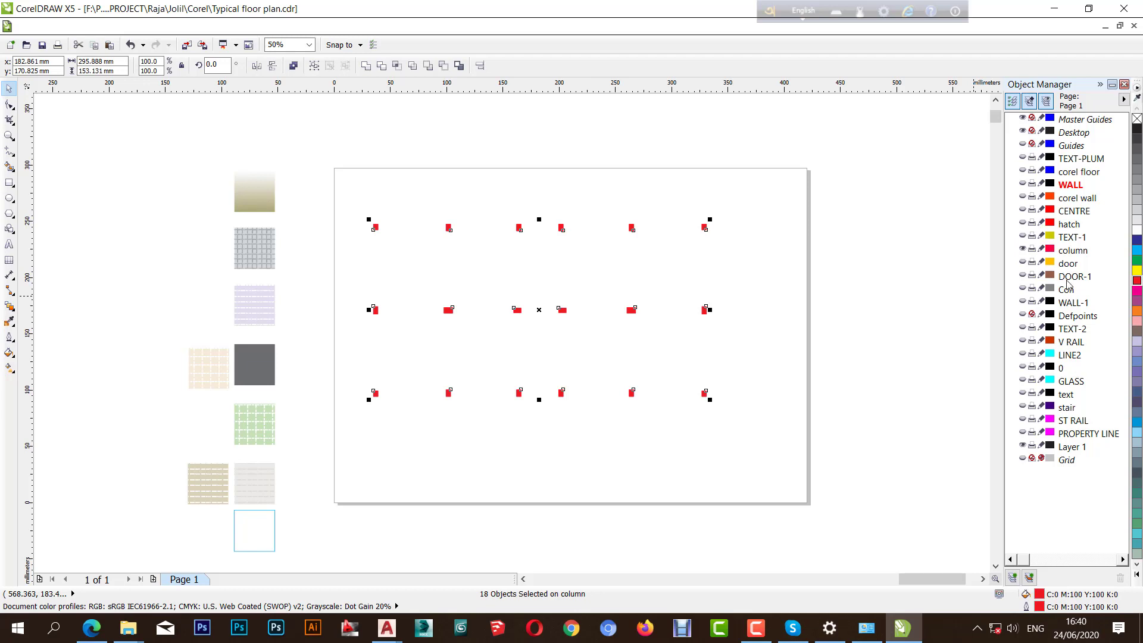
left_click(1023, 250)
- Isolate the door layer, set the outline of all its doors to the C:0 M:60 Y:60 K:40 brown, and hide the layer
left_click(1023, 263)
left_click_drag(332, 196, 893, 409)
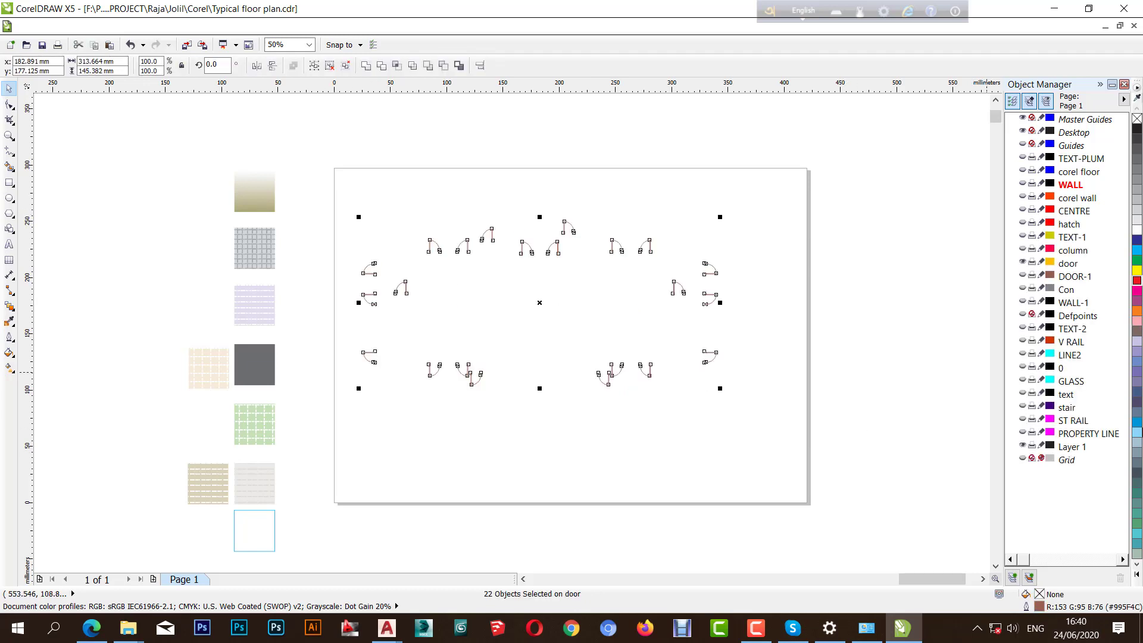
left_click(1137, 574)
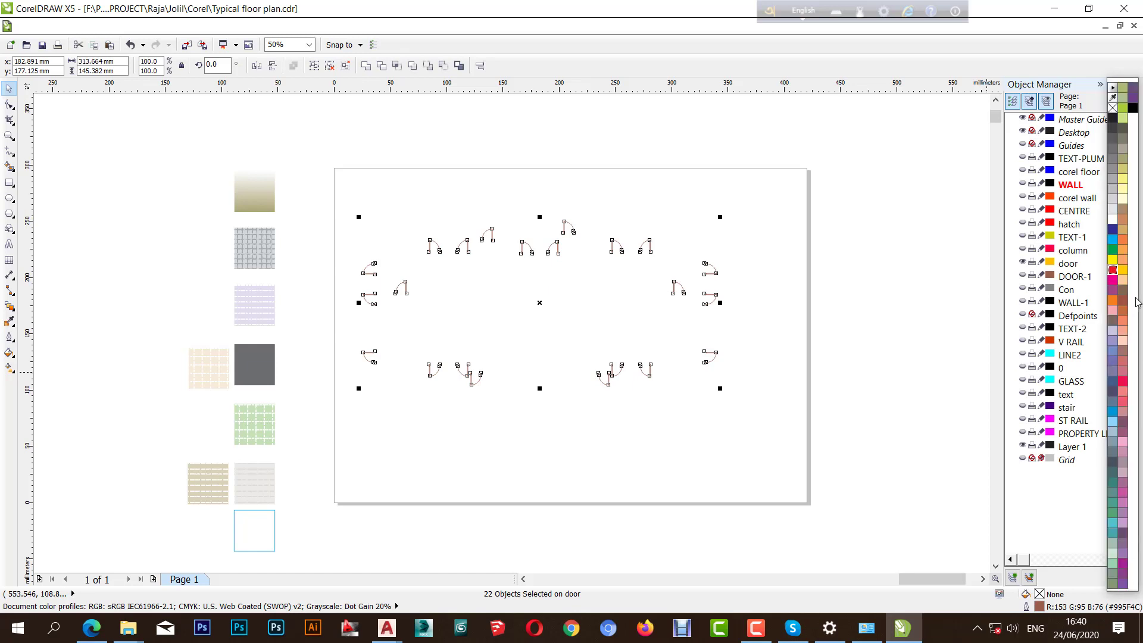
right_click(1124, 304)
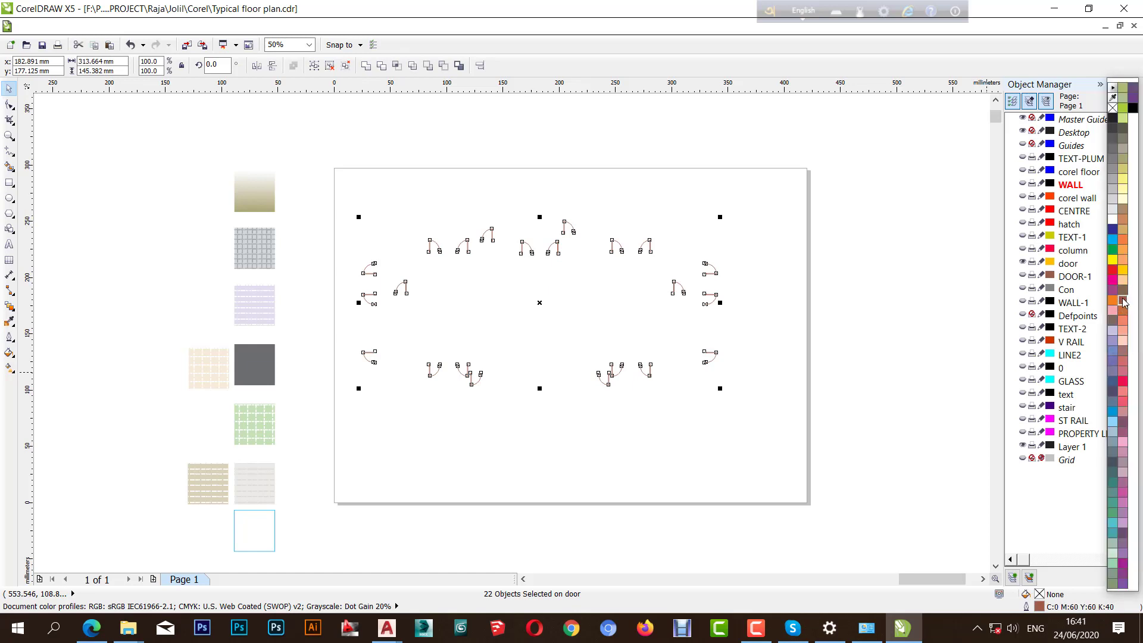
left_click(1024, 262)
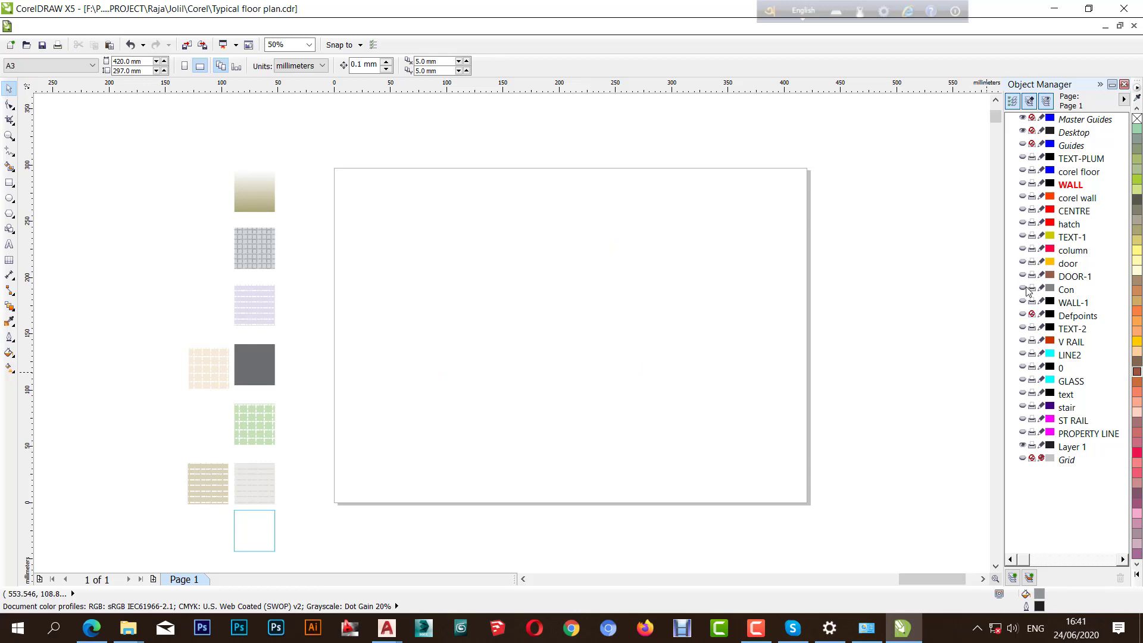
- Copy the outline color of an already recolored door to all doors on the Con layer, and hide the door layers
left_click(1024, 289)
left_click_drag(386, 232, 759, 406)
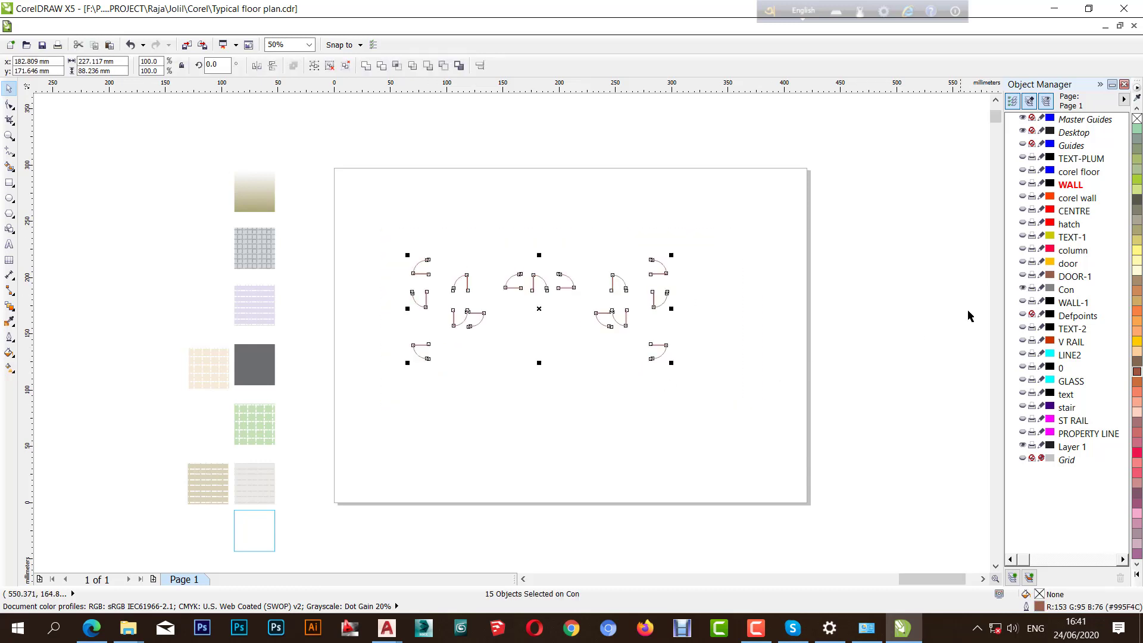
left_click(1023, 275)
left_click(1022, 263)
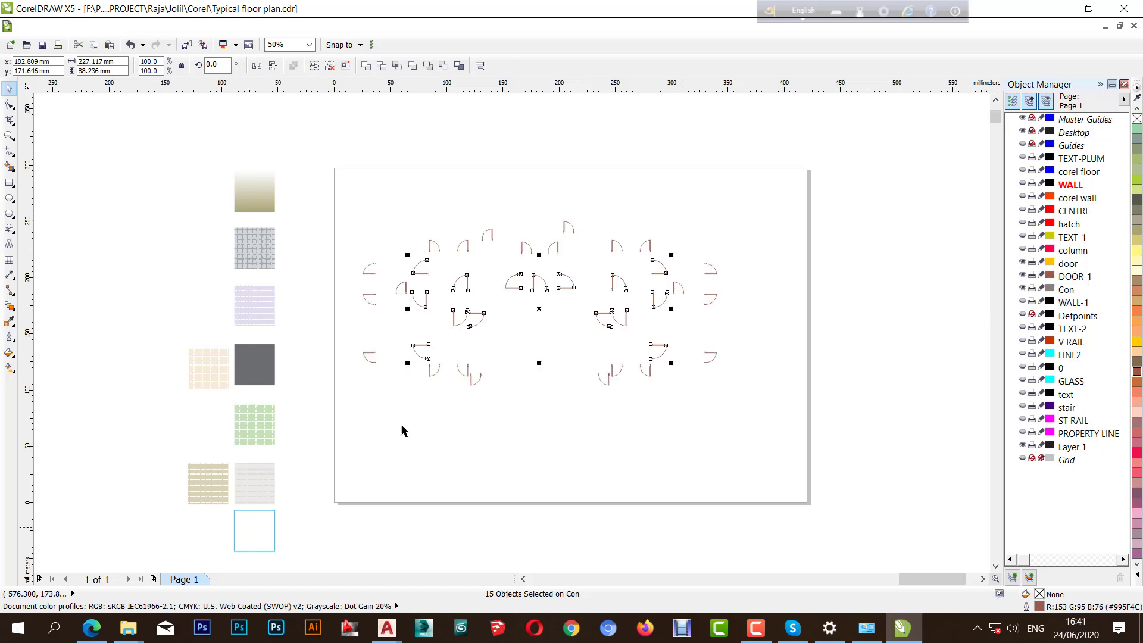
scroll(485, 281, "up", 5)
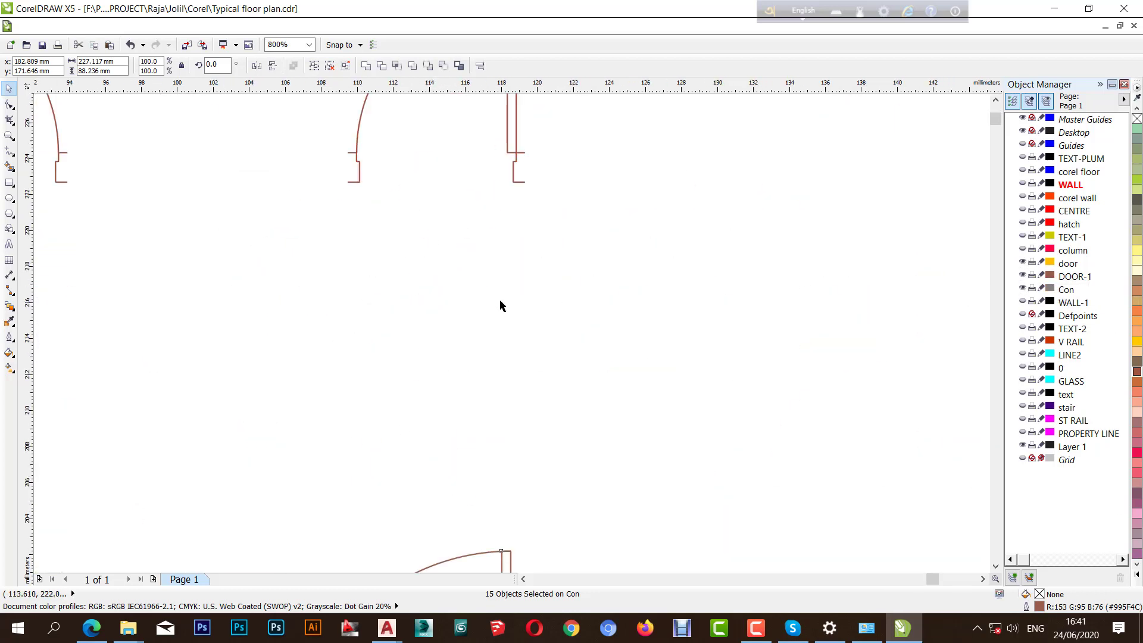
scroll(501, 303, "down", 1)
scroll(516, 184, "up", 2)
scroll(430, 198, "up", 1)
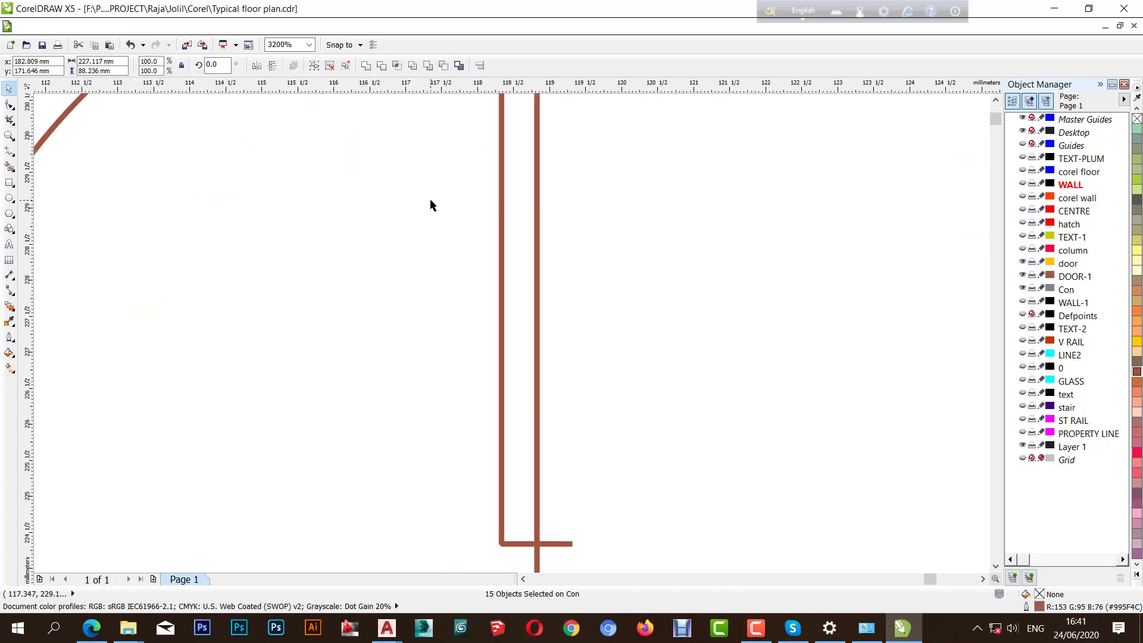
left_click(58, 26)
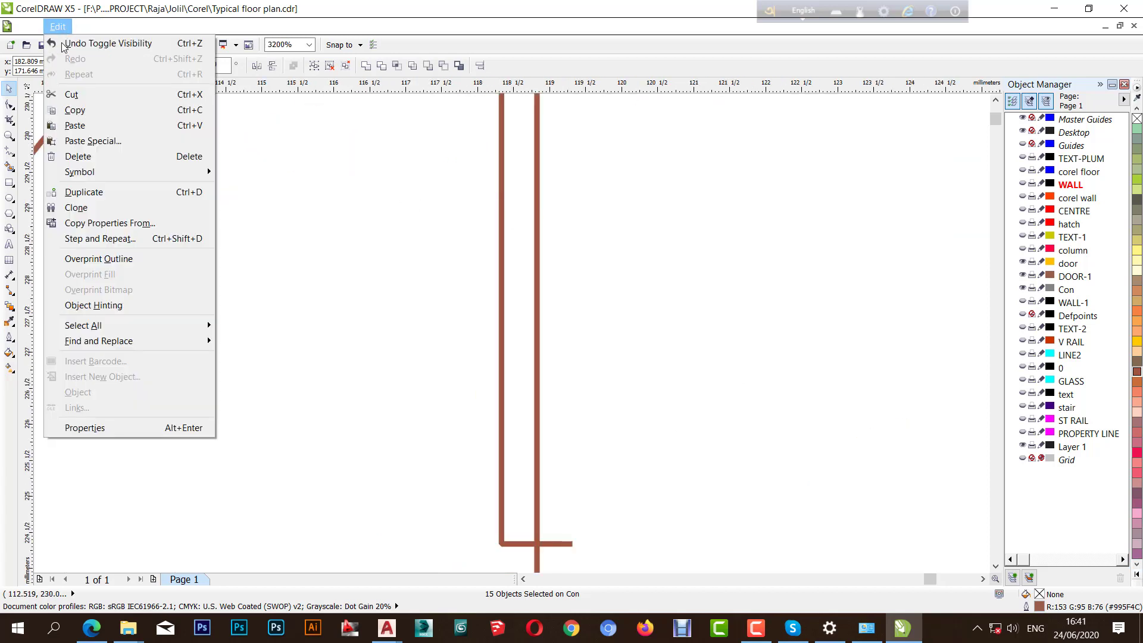
left_click(110, 223)
left_click(586, 334)
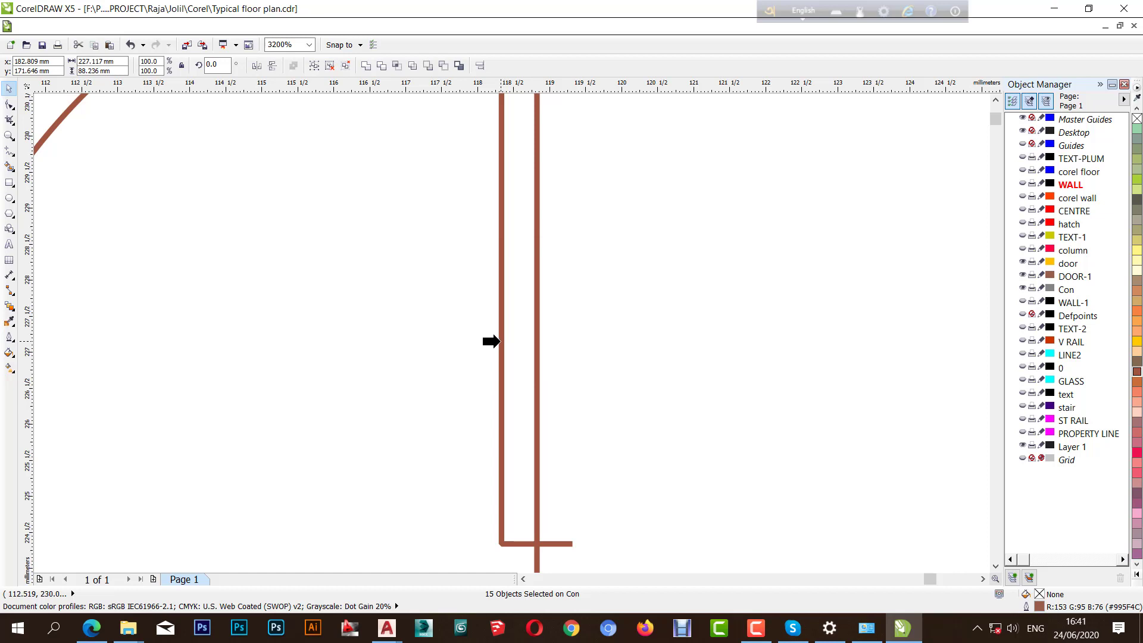
left_click(500, 341)
scroll(500, 341, "down", 6)
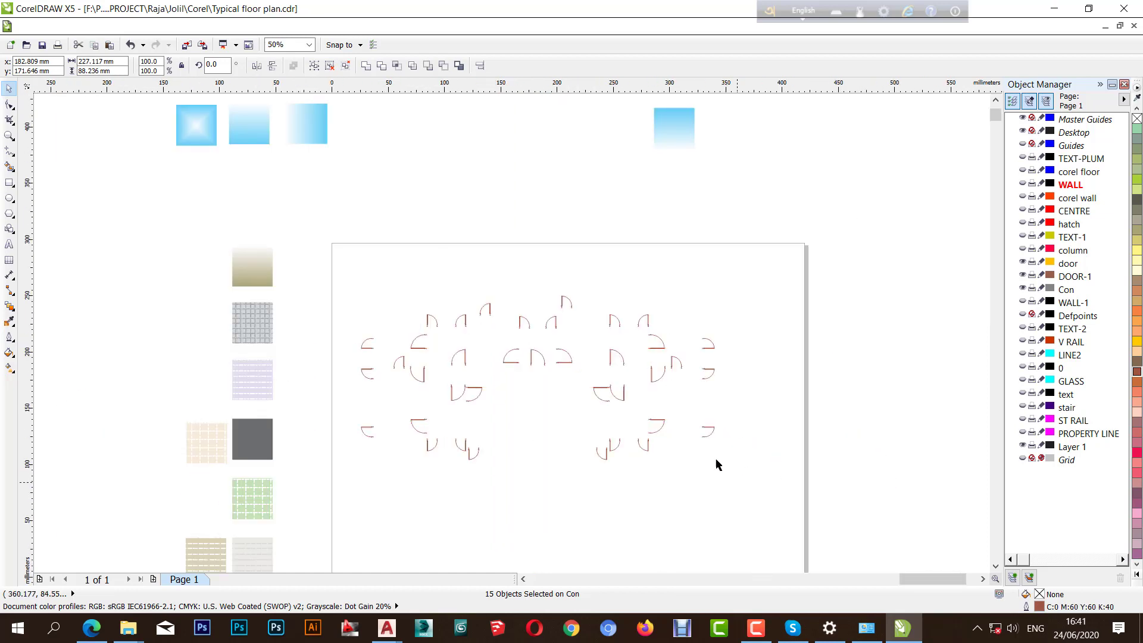
left_click(716, 460)
left_click(1023, 263)
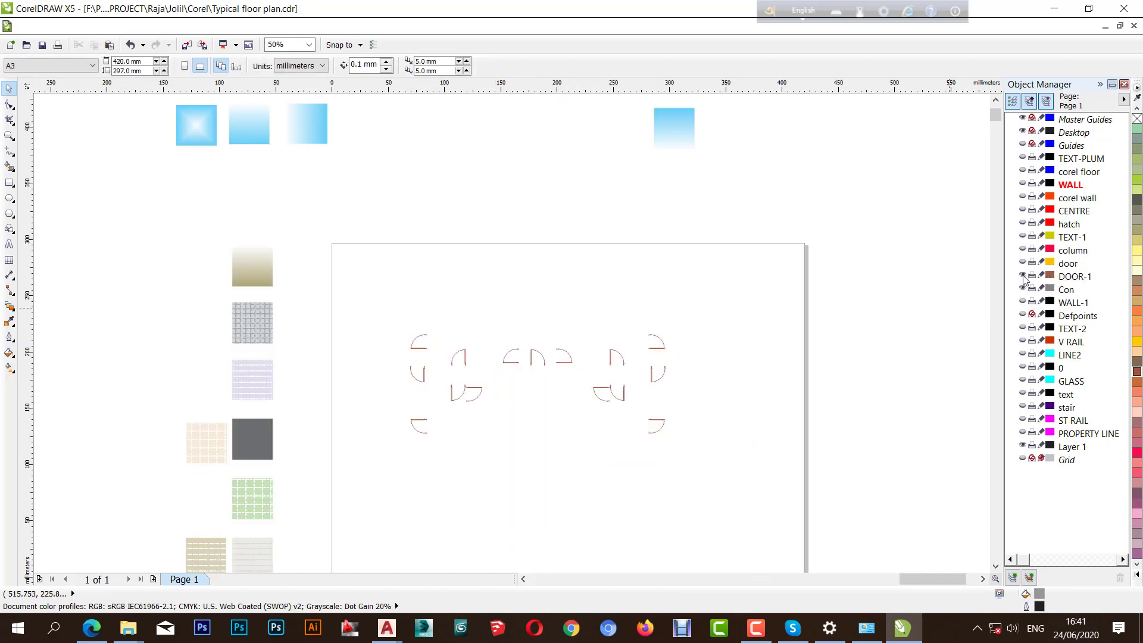
left_click(1023, 289)
- Check the contents of the column, corel wall and PROPERTY LINE layers by showing and hiding each one
left_click(1023, 251)
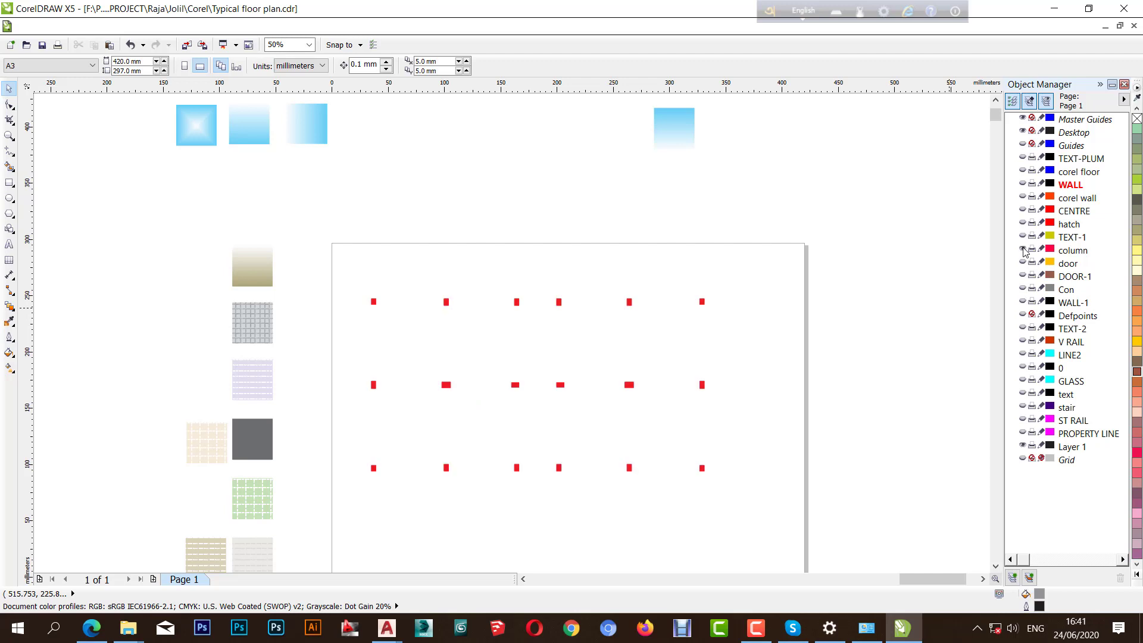
left_click(1023, 250)
left_click(1022, 224)
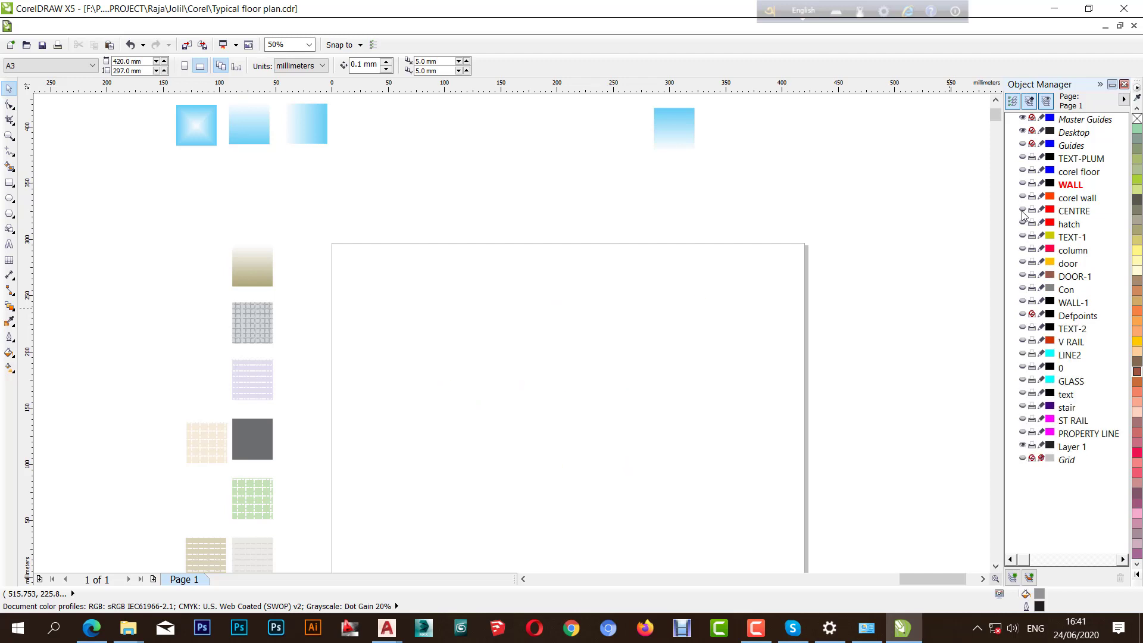
left_click(1023, 197)
left_click(1023, 197)
left_click(1024, 433)
left_click(1023, 431)
- Isolate the ST RAIL layer and set the outline of all its magenta stair railing objects to 90% black
left_click(1023, 421)
scroll(616, 479, "up", 2)
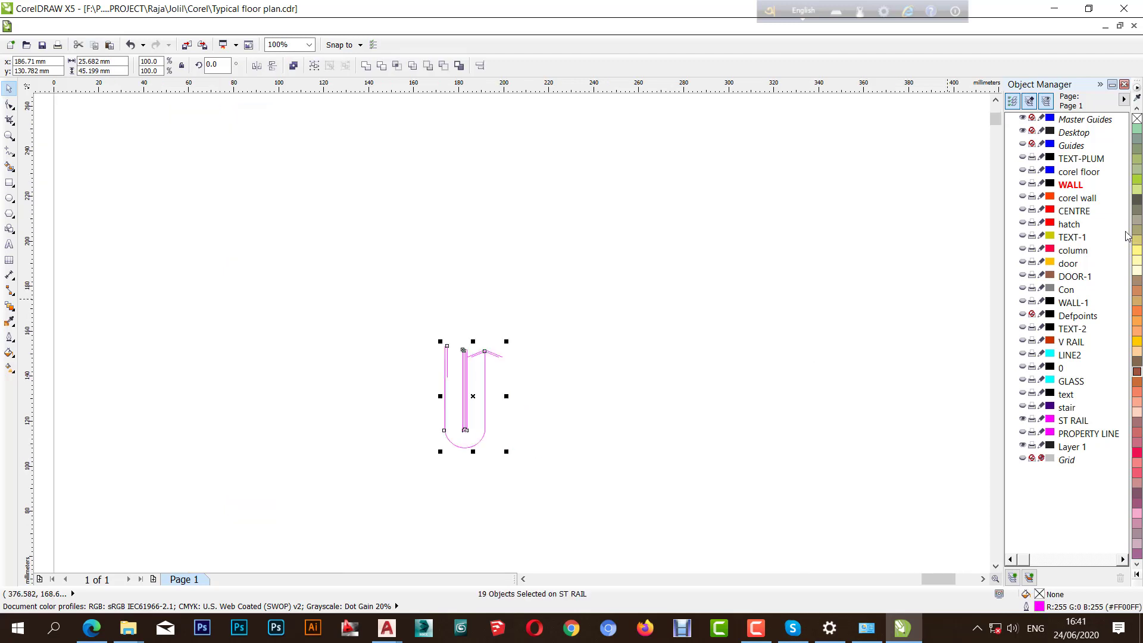
left_click(1136, 574)
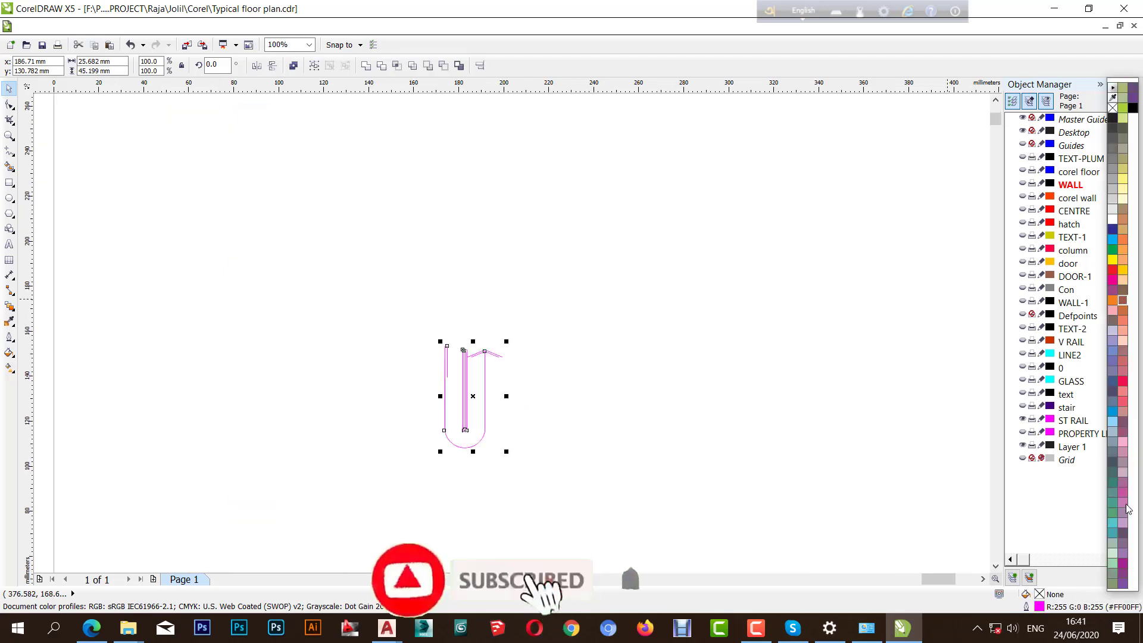
right_click(1114, 128)
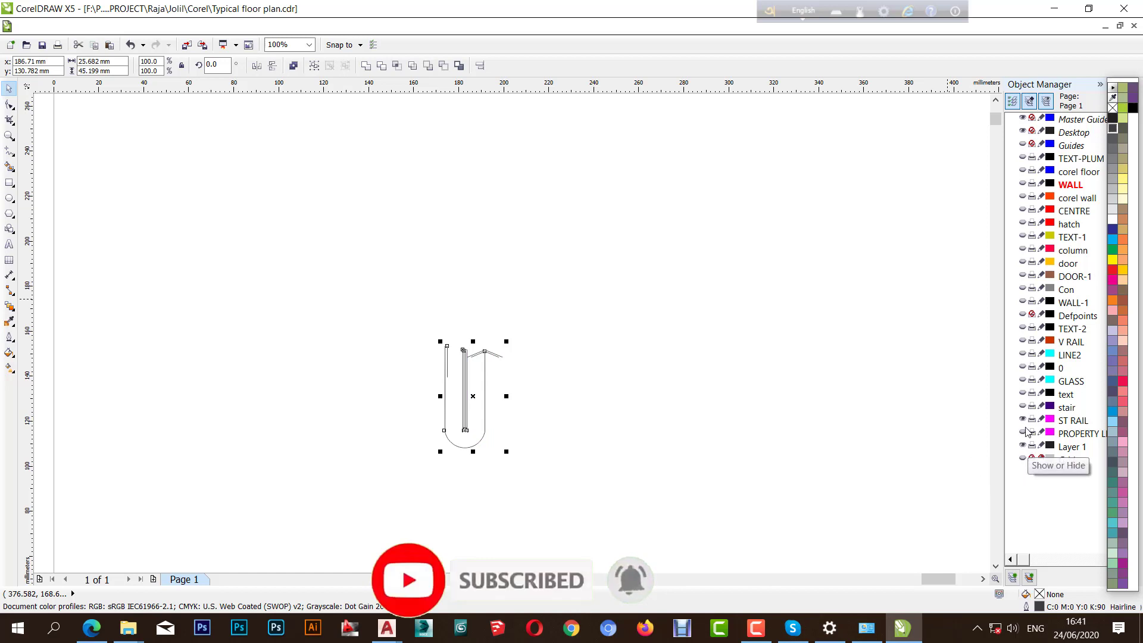
- Move the ST RAIL layer directly below the WALL layer and hide it
left_click(1072, 420)
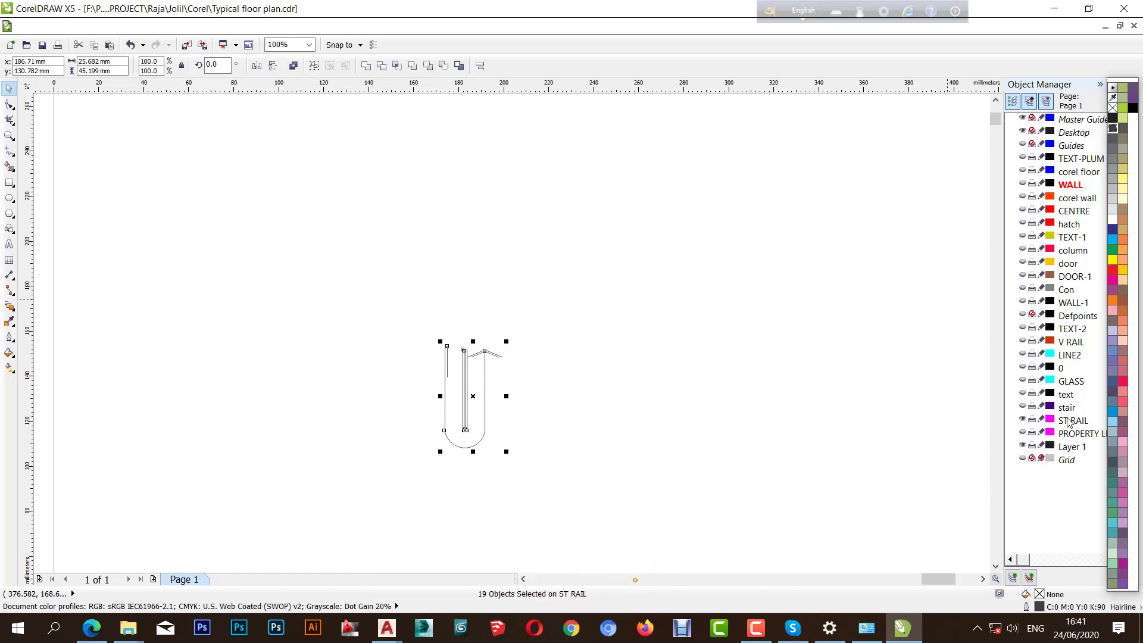
left_click_drag(1069, 200, 1069, 199)
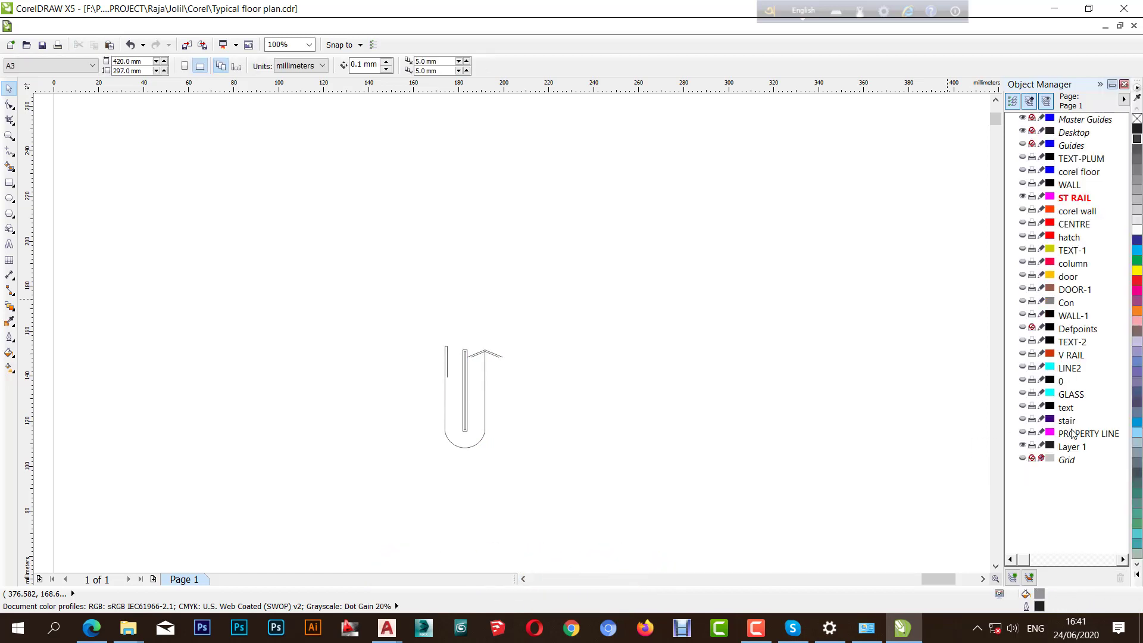
left_click(1023, 197)
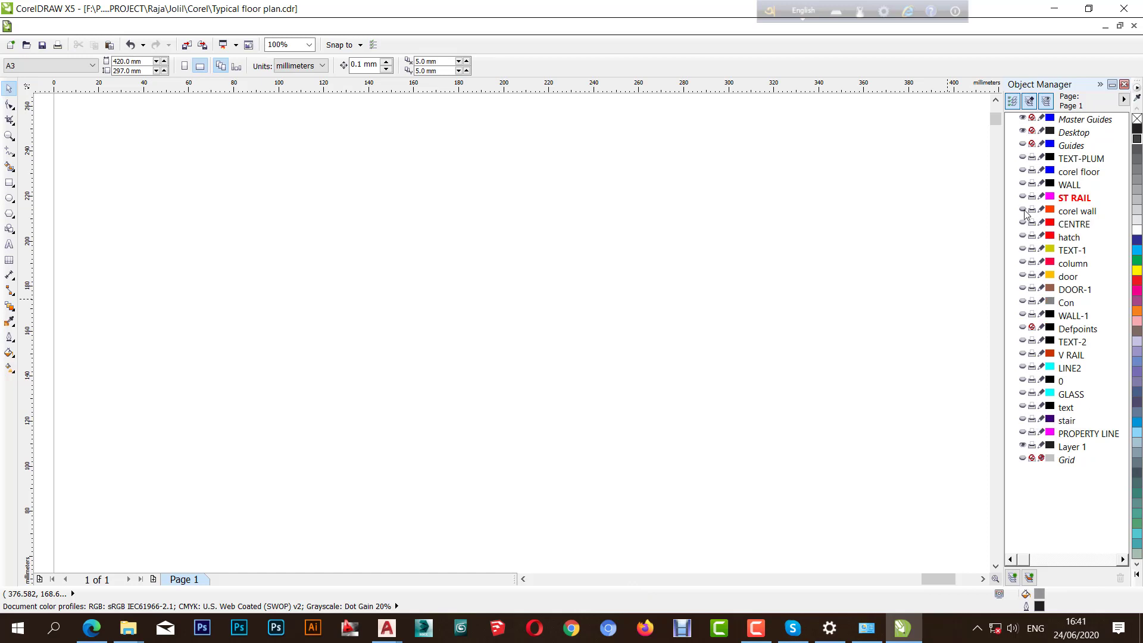
- Move the text layer directly above ST RAIL, and move the corel floor layer directly above stair
left_click(1064, 408)
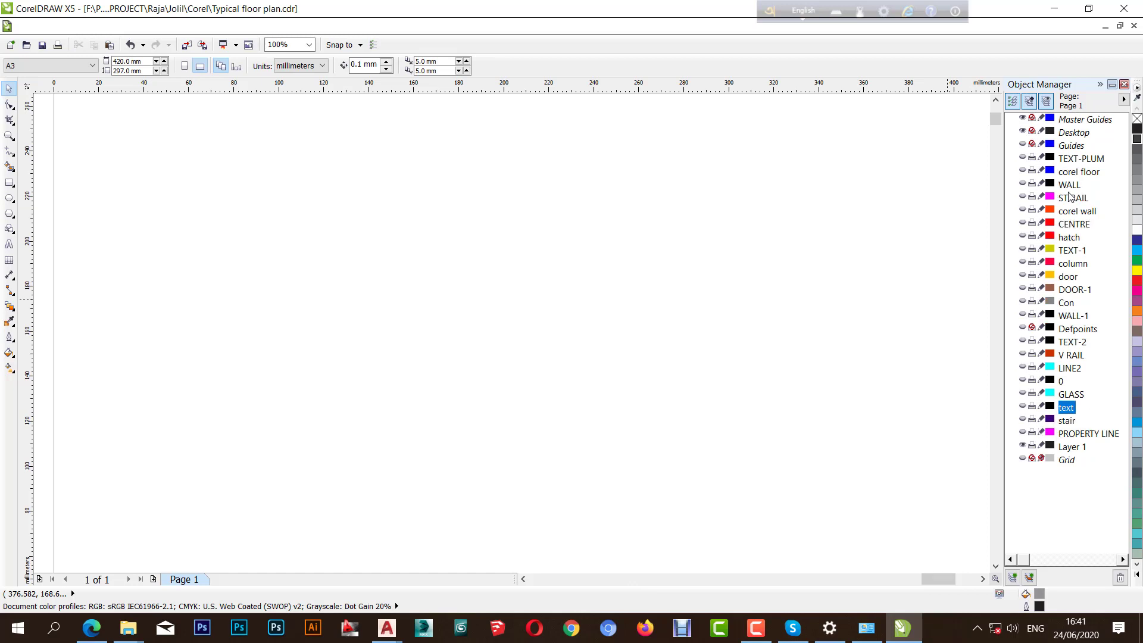
left_click_drag(1070, 196, 1068, 191)
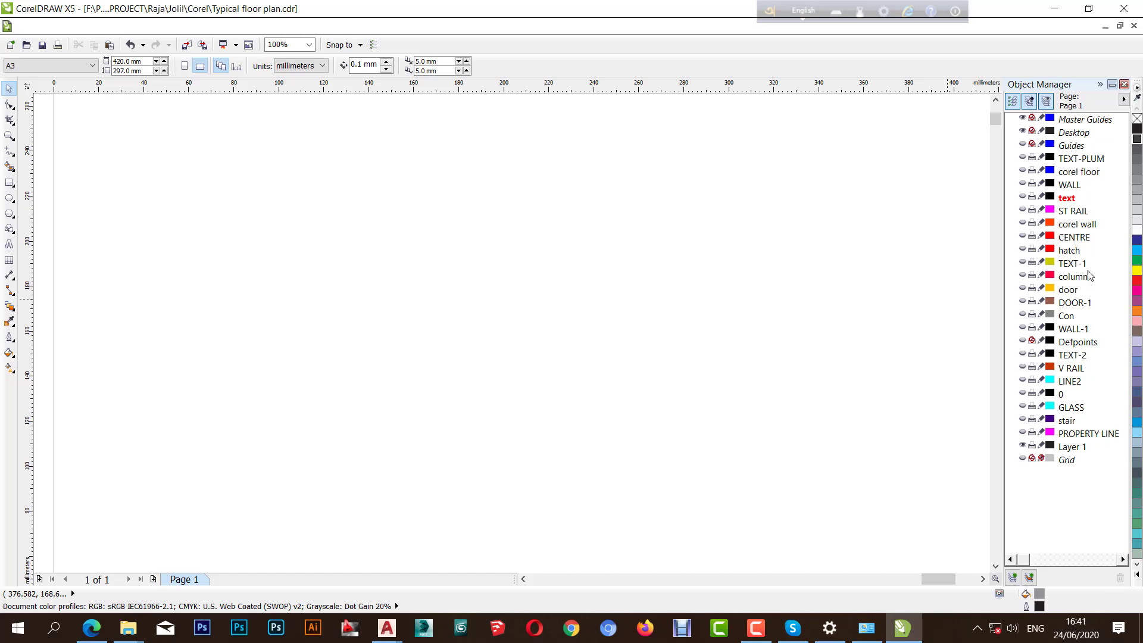
left_click_drag(1089, 271, 1077, 415)
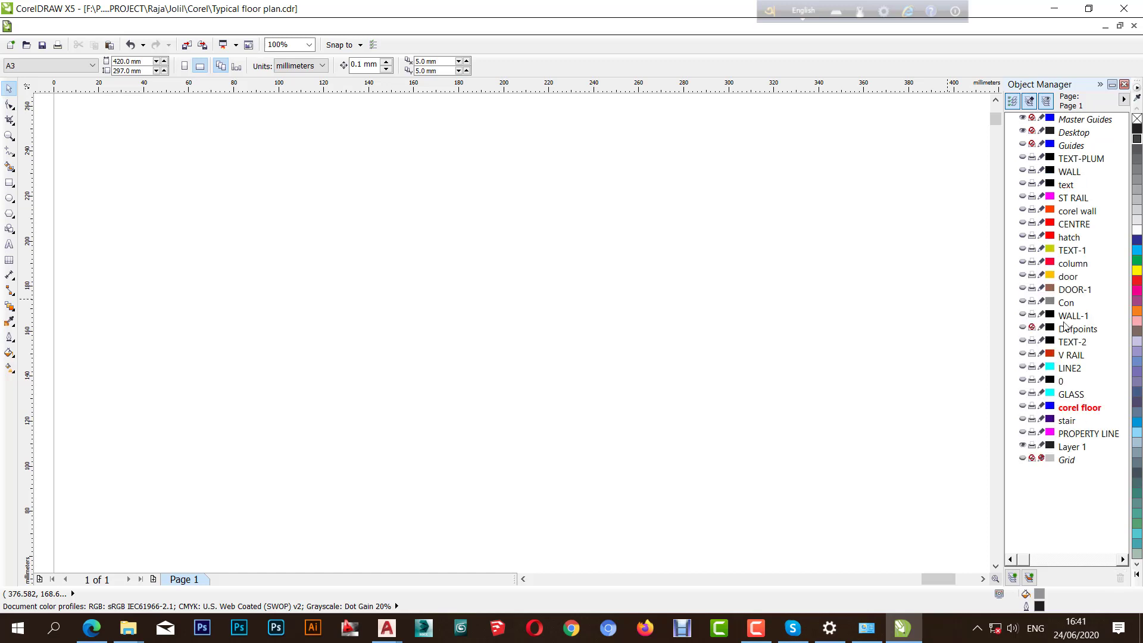
- Isolate the WALL-1 layer, set the outline of all its objects to the palette black, and hide the layer
left_click(1023, 314)
scroll(773, 339, "down", 1)
left_click_drag(434, 223, 908, 530)
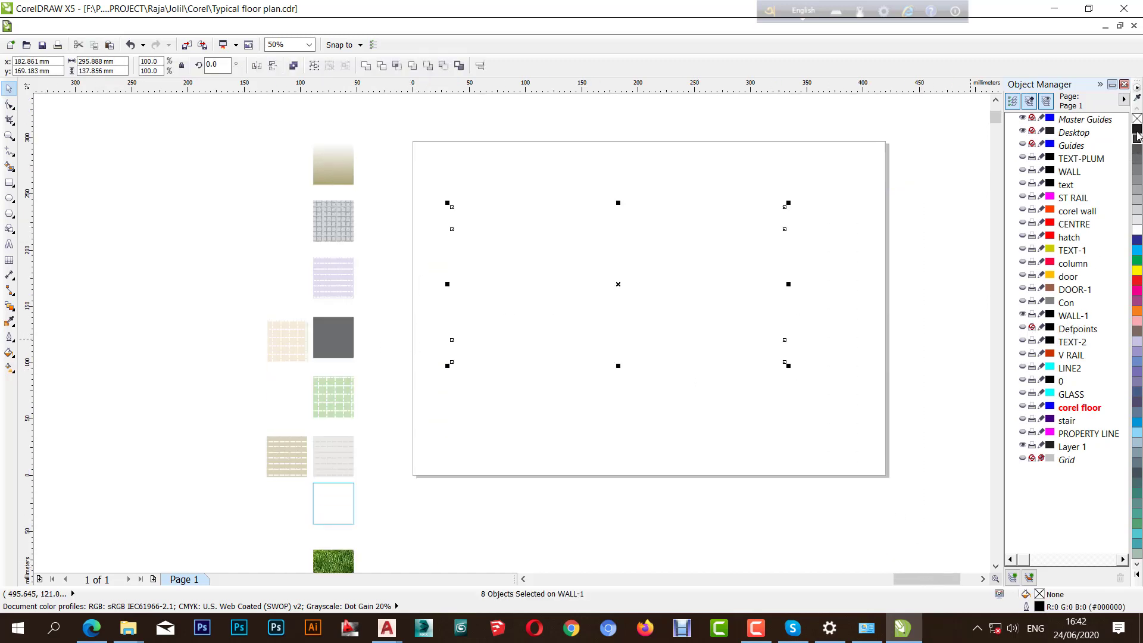
right_click(1137, 131)
left_click(1023, 315)
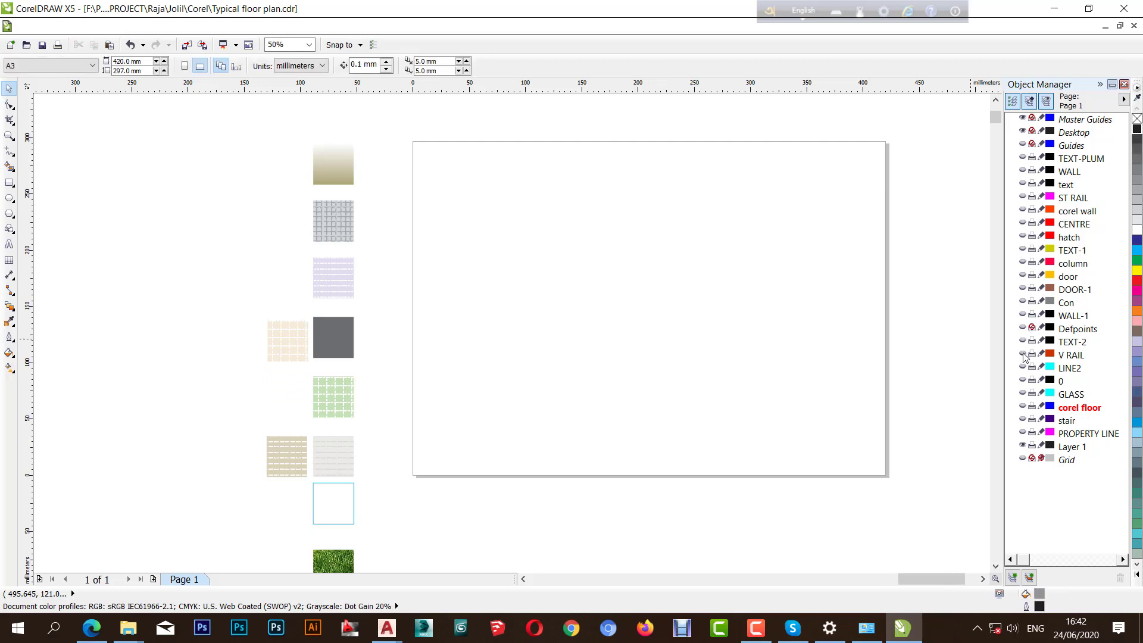
- Isolate the V RAIL layer, set the outline of all its railings to the C:20 M:80 Y:0 K:20 purple, and hide the layer
left_click(1023, 355)
left_click_drag(411, 156, 860, 451)
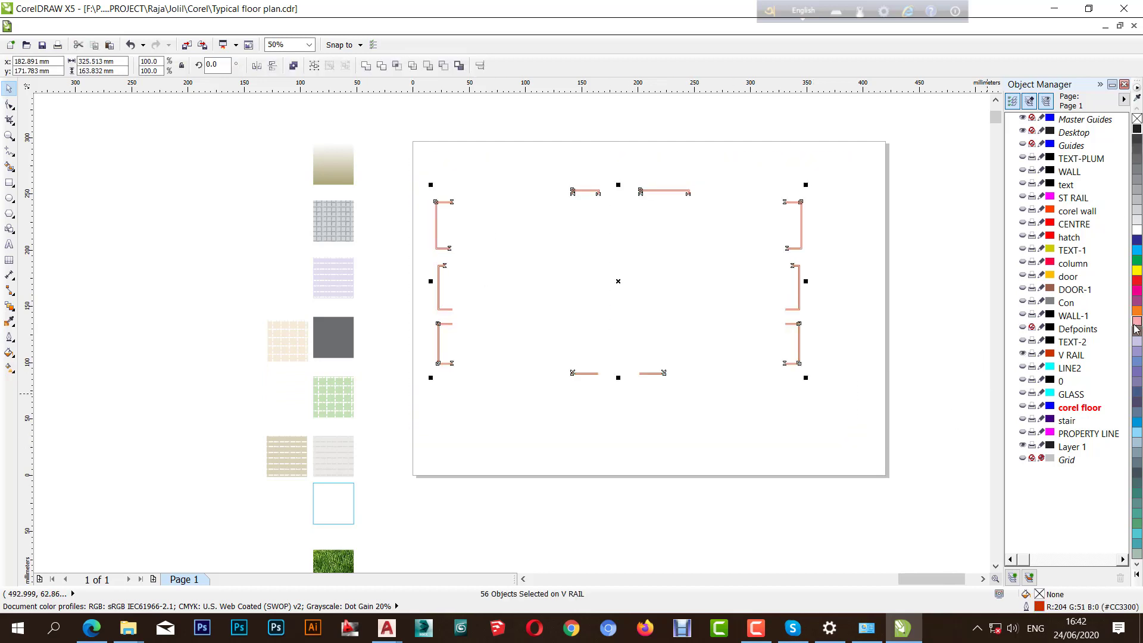
right_click(1138, 307)
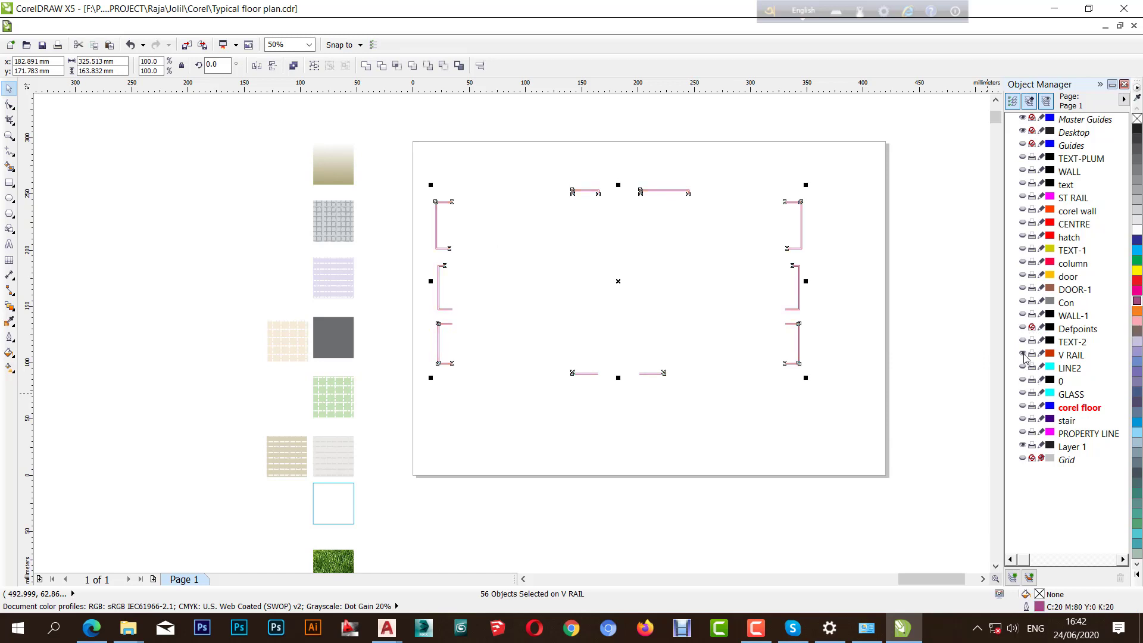
left_click(1023, 356)
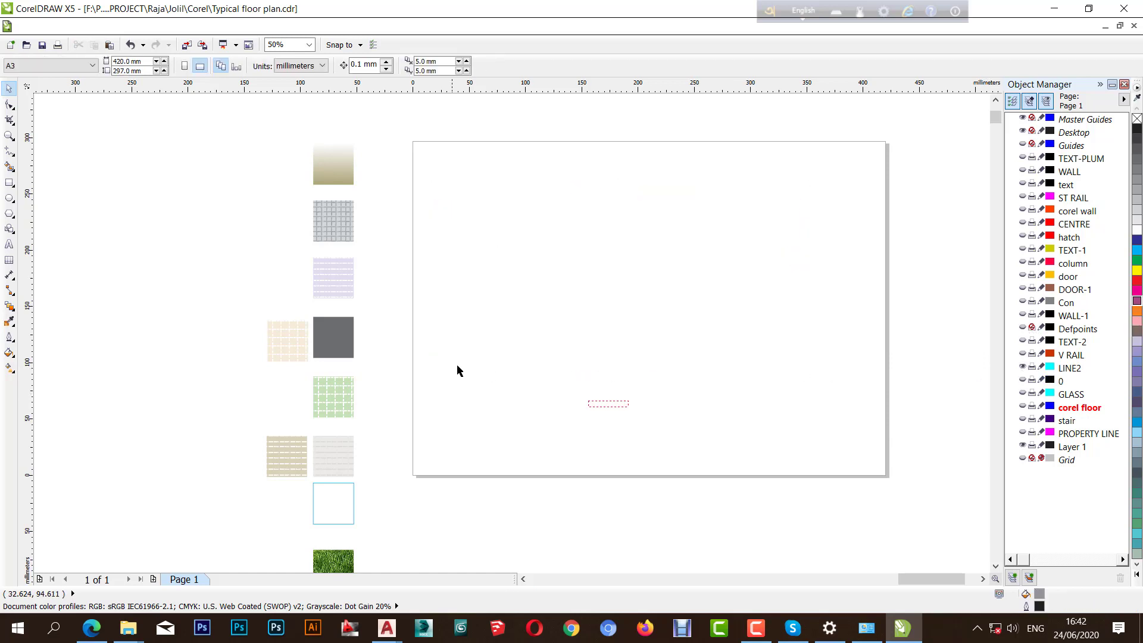
- Fit the paragraph text on the LINE2 layer to its frame
left_click(620, 403)
scroll(620, 403, "up", 3)
right_click(452, 408)
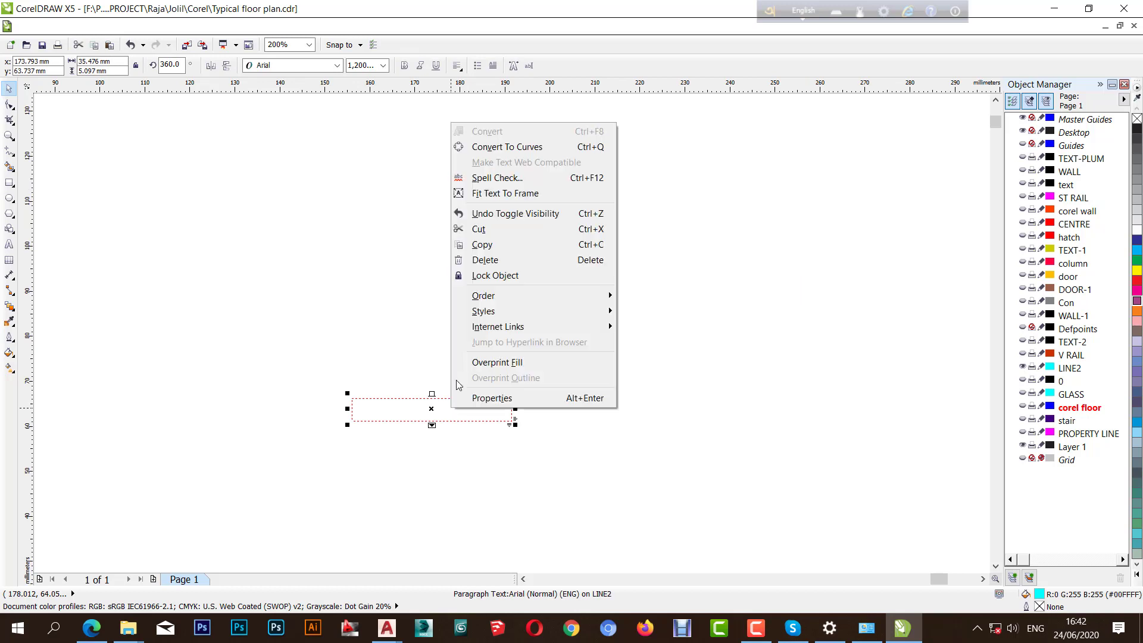
left_click(491, 193)
- Convert the LINE2 layer's scale label to artistic text and fill it with black, leaving the layer hidden
right_click(437, 412)
left_click(489, 138)
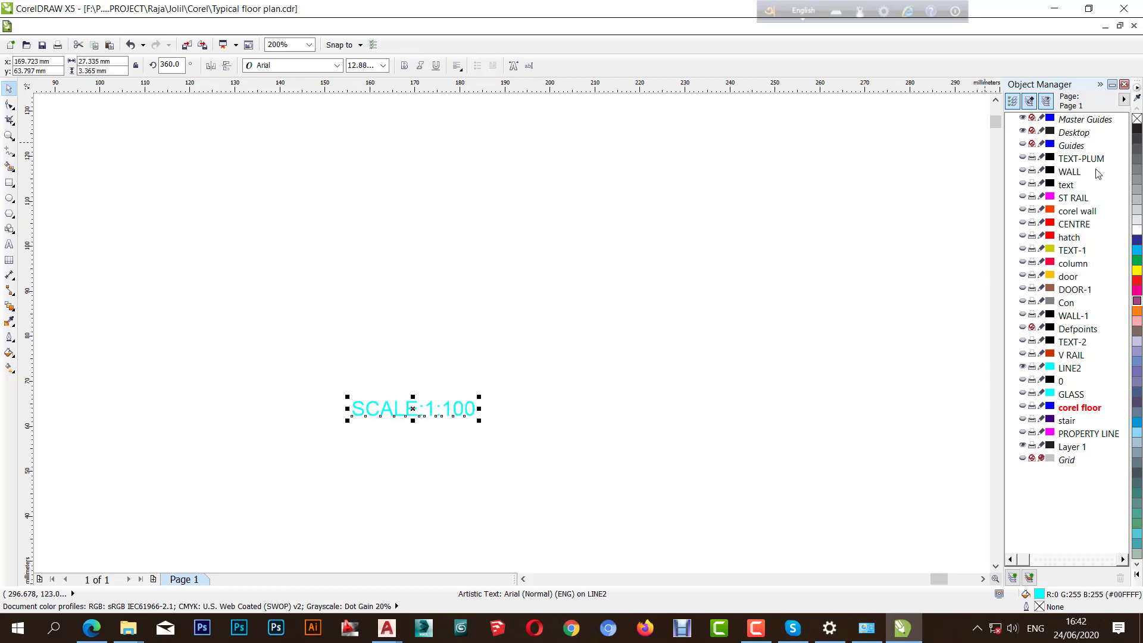
left_click(1138, 128)
left_click(1023, 368)
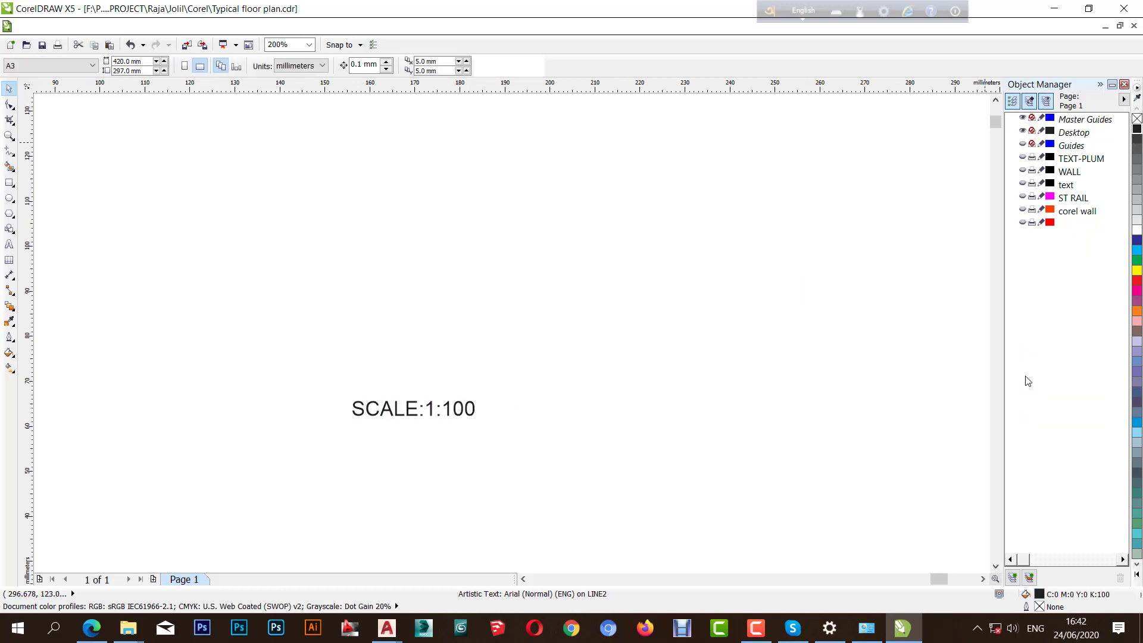
- Set the outline of all objects on the GLASS layer to C:100 M:0 Y:0 K:0 cyan, and switch visibility from GLASS to corel floor
left_click(1023, 393)
scroll(845, 383, "down", 3)
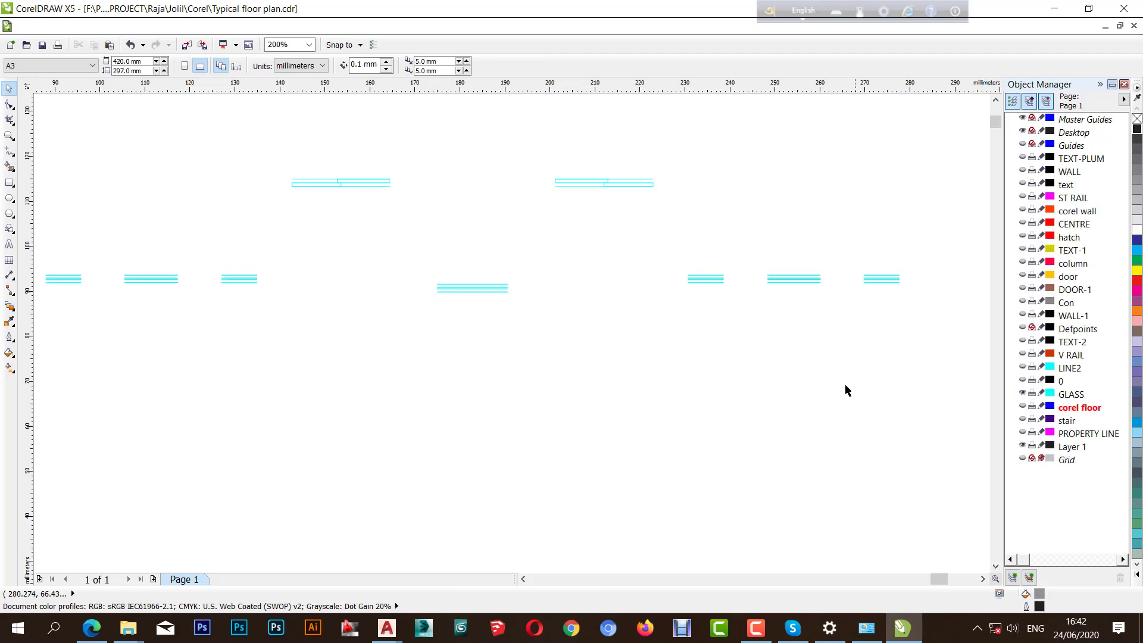
left_click_drag(706, 269, 900, 424)
scroll(953, 350, "up", 1)
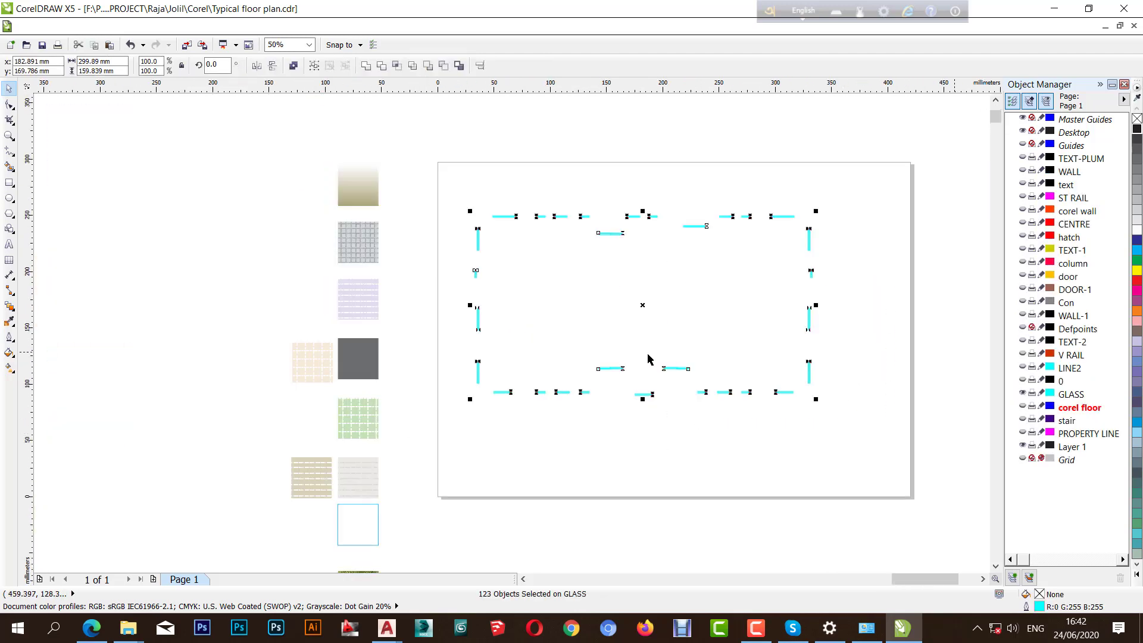
right_click(1139, 257)
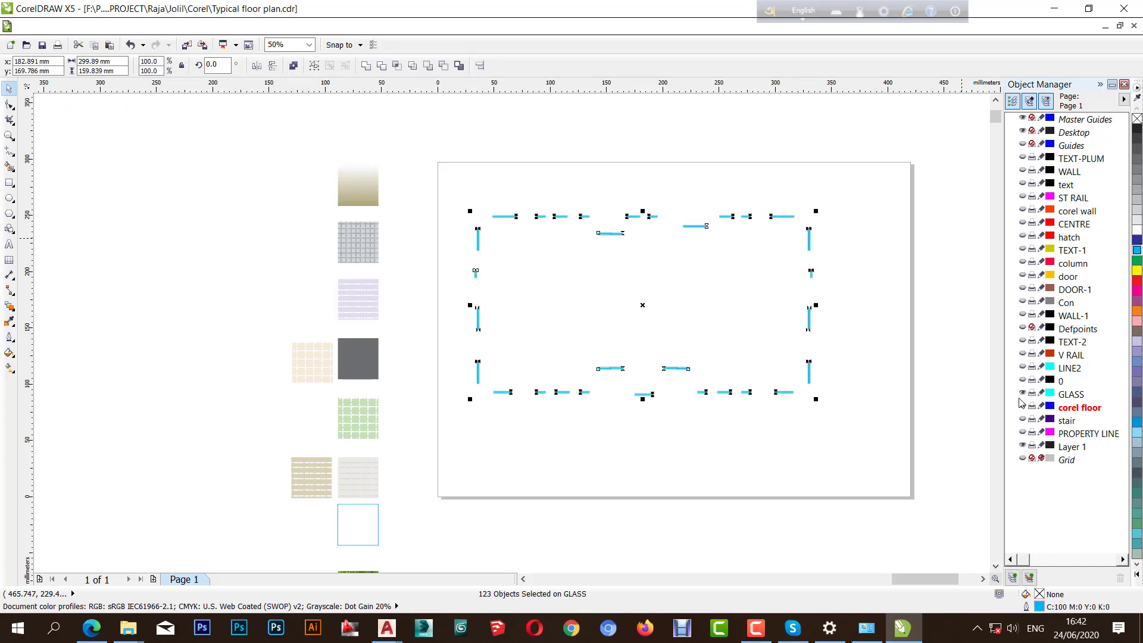
left_click(1023, 394)
left_click(1023, 407)
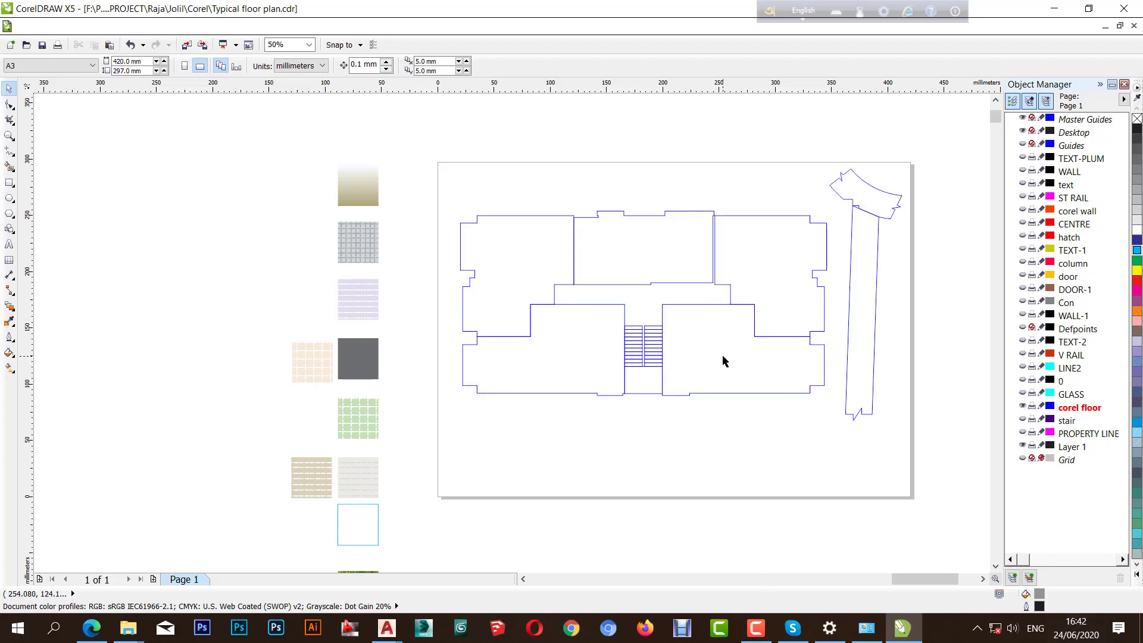
- Copy the outline and fill properties of the light grey tile swatch to the lower-right floor area of the plan
scroll(702, 357, "up", 3)
scroll(566, 286, "down", 4)
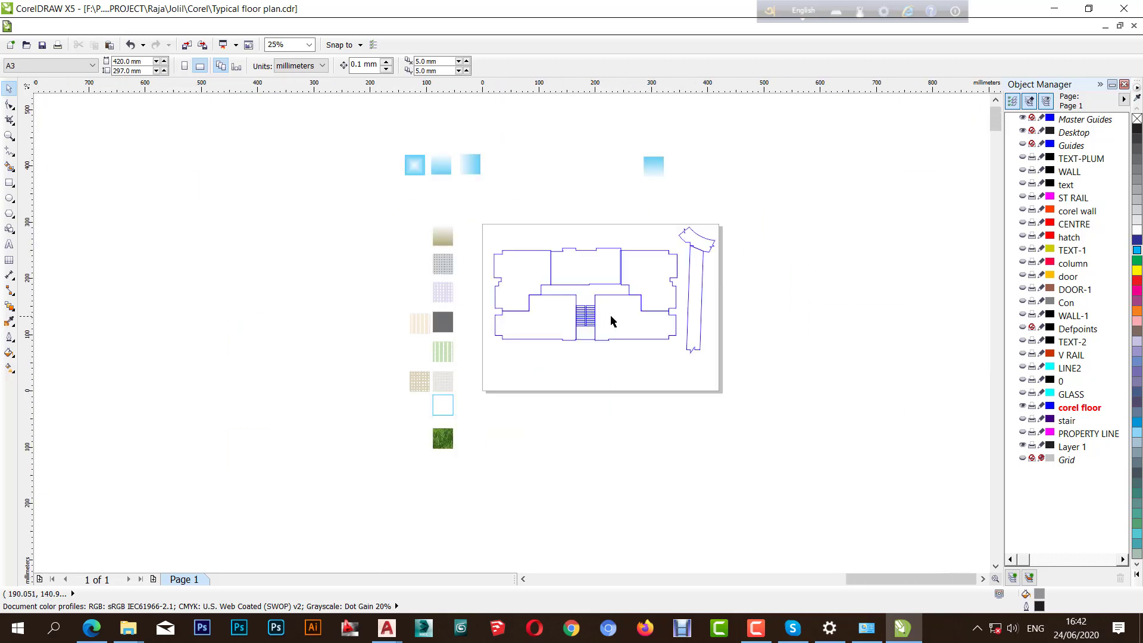
left_click(611, 318)
scroll(619, 312, "up", 2)
scroll(661, 334, "down", 2)
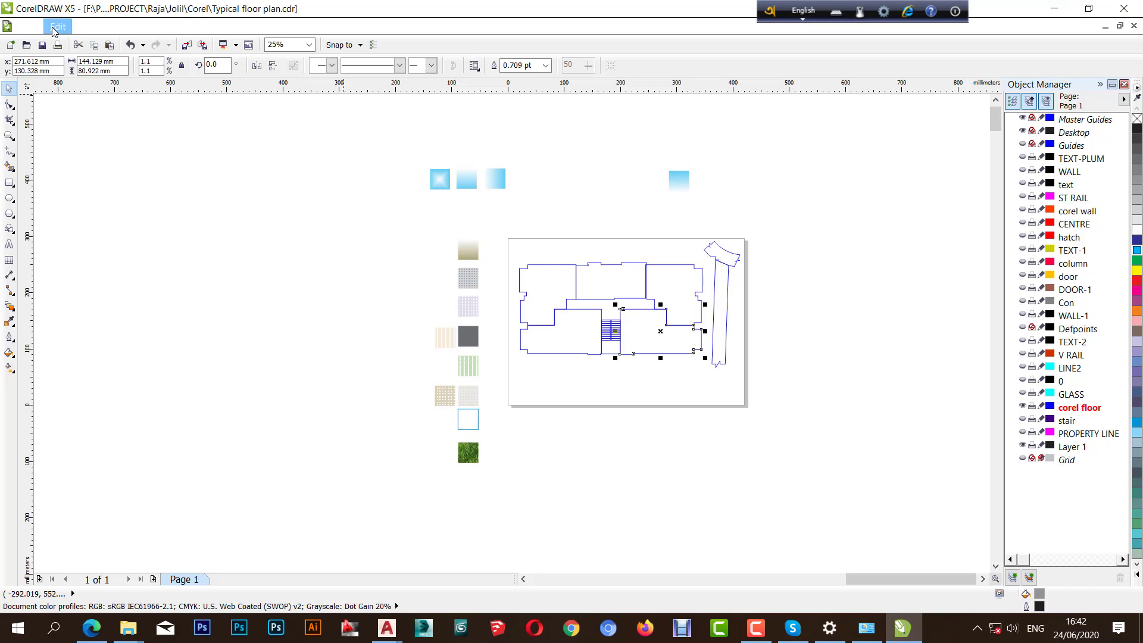
left_click(57, 26)
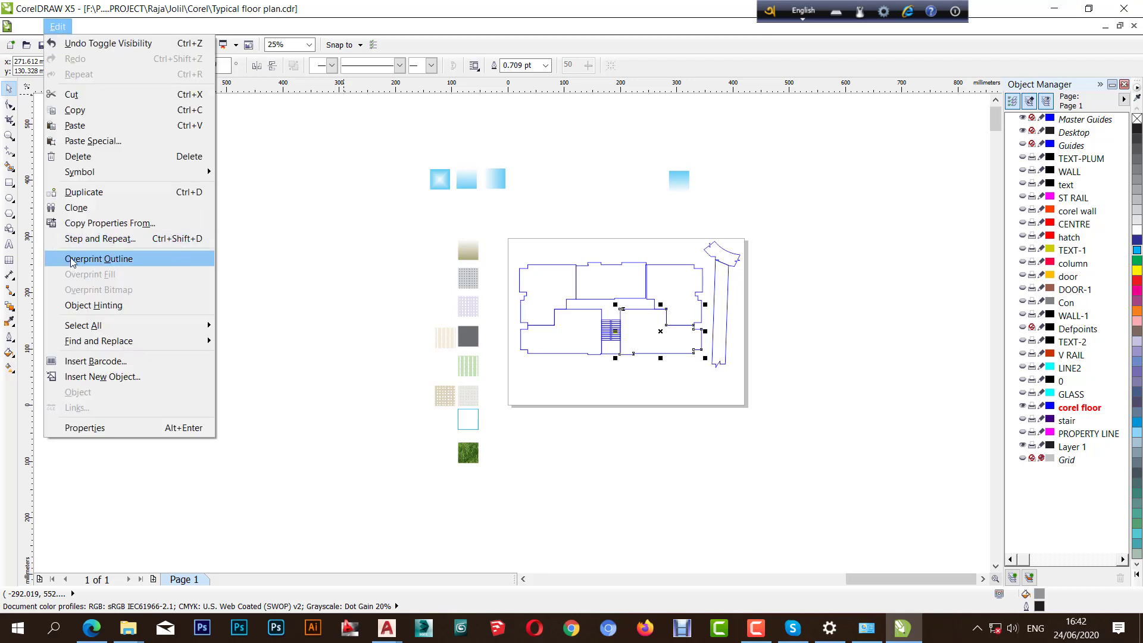
left_click(93, 231)
left_click(585, 335)
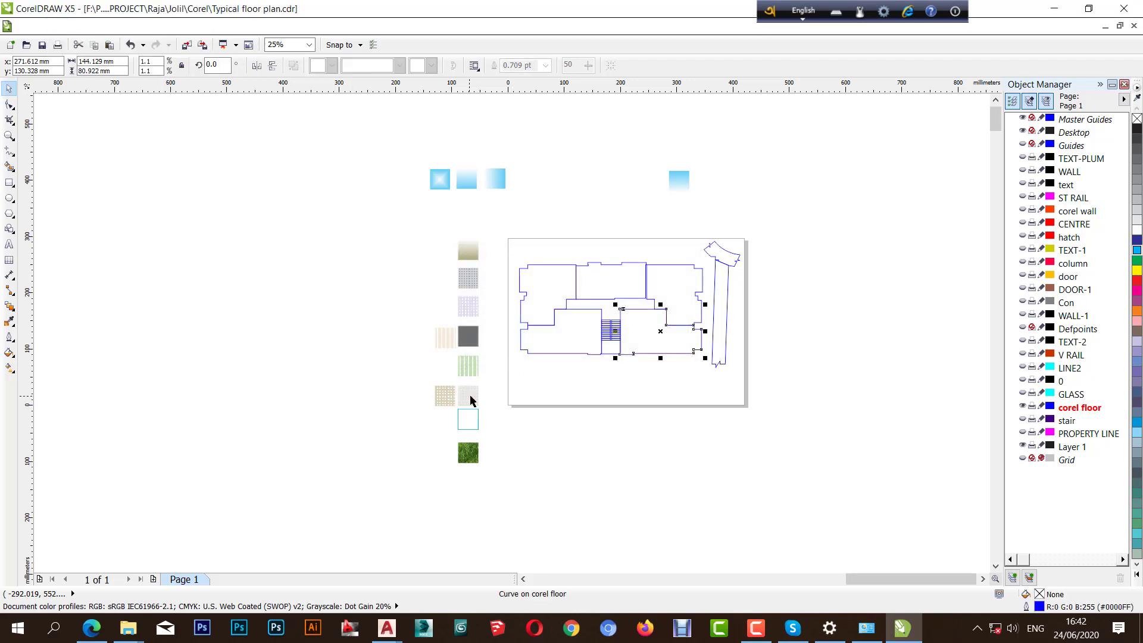
left_click(471, 400)
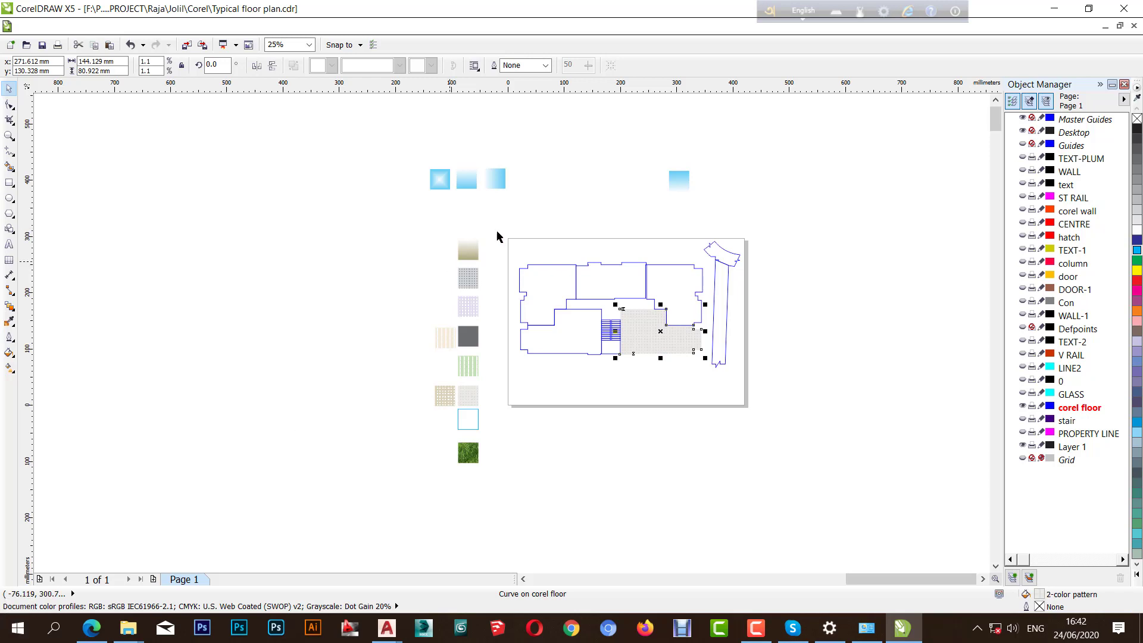
scroll(740, 339, "up", 4)
scroll(717, 296, "down", 2)
scroll(725, 403, "up", 5)
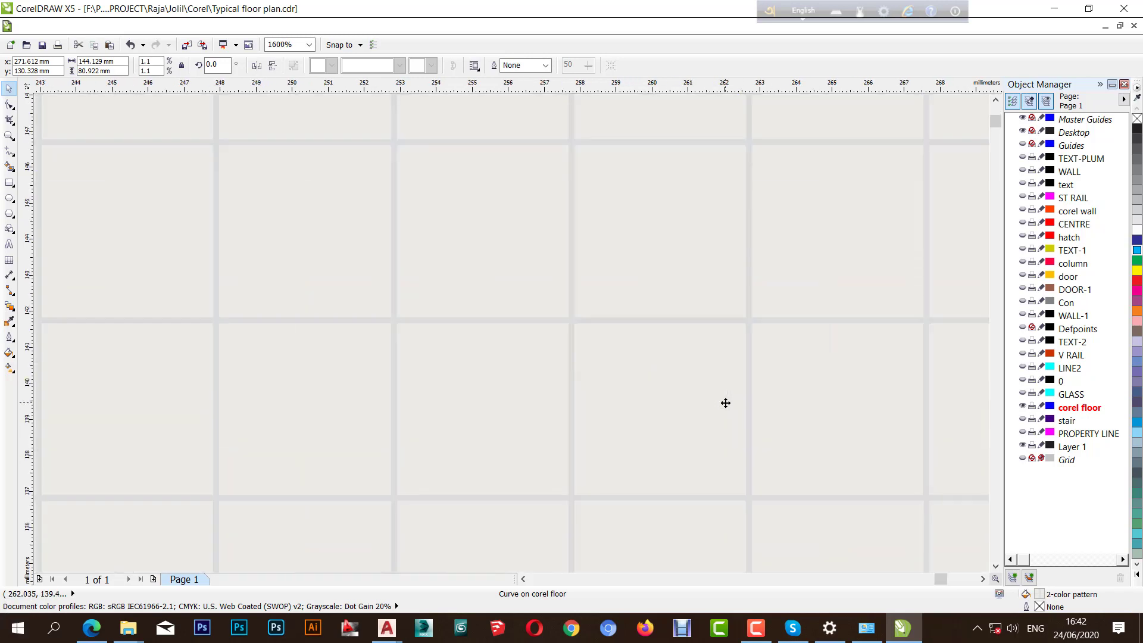
scroll(621, 312, "down", 7)
left_click(609, 280)
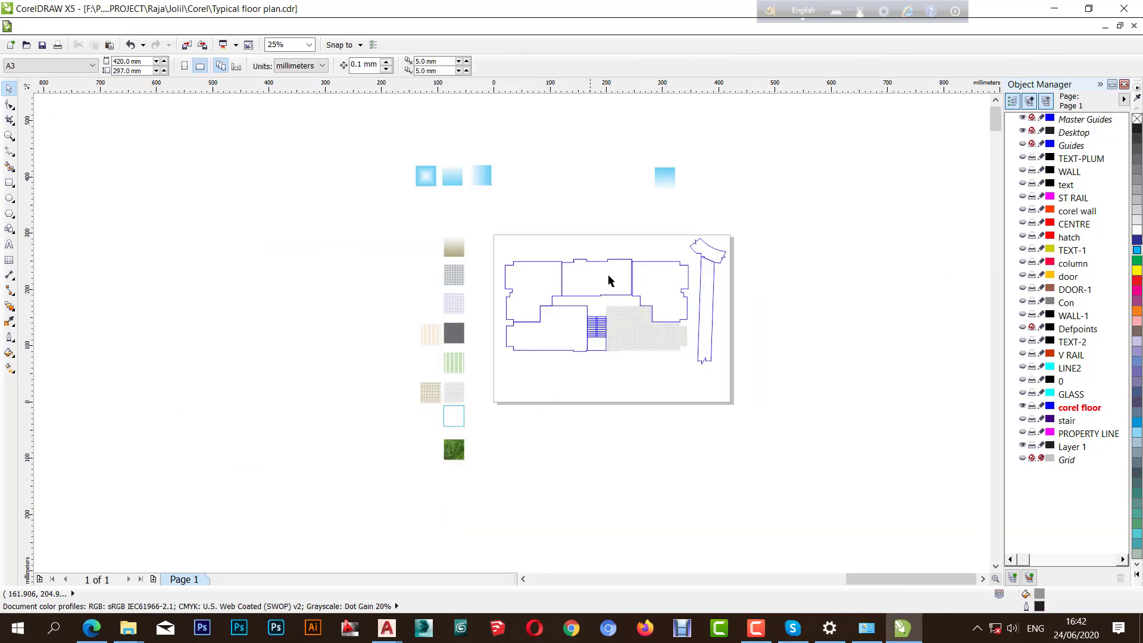
- Copy the outline pen, outline color and fill of the green tile swatch to the upper-right floor area
scroll(608, 279, "up", 2)
left_click(802, 287)
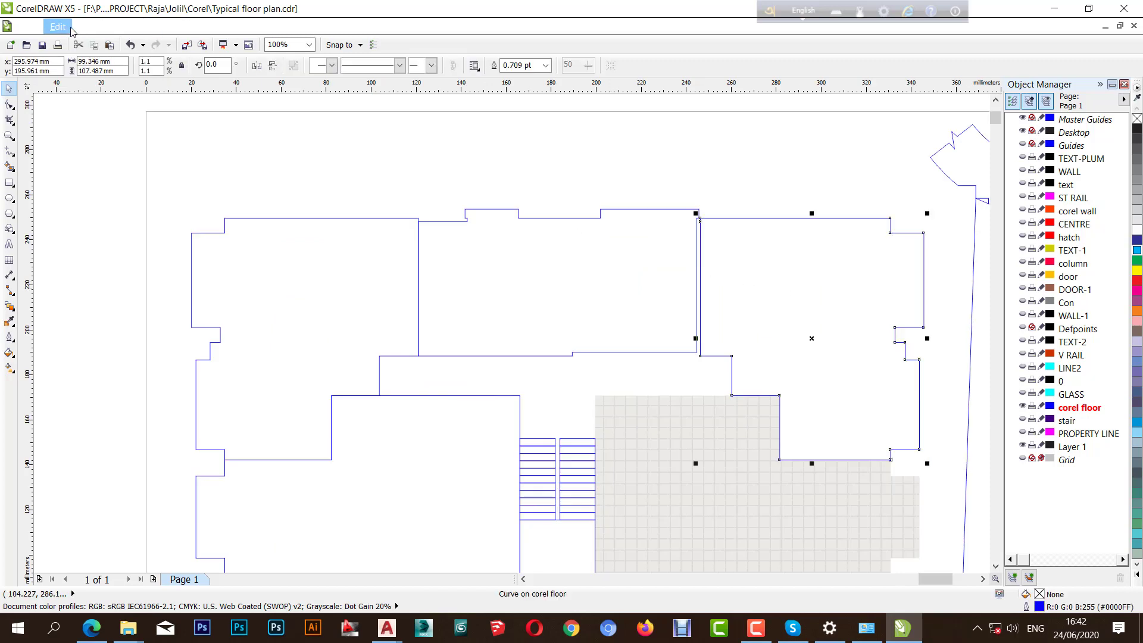
left_click(70, 28)
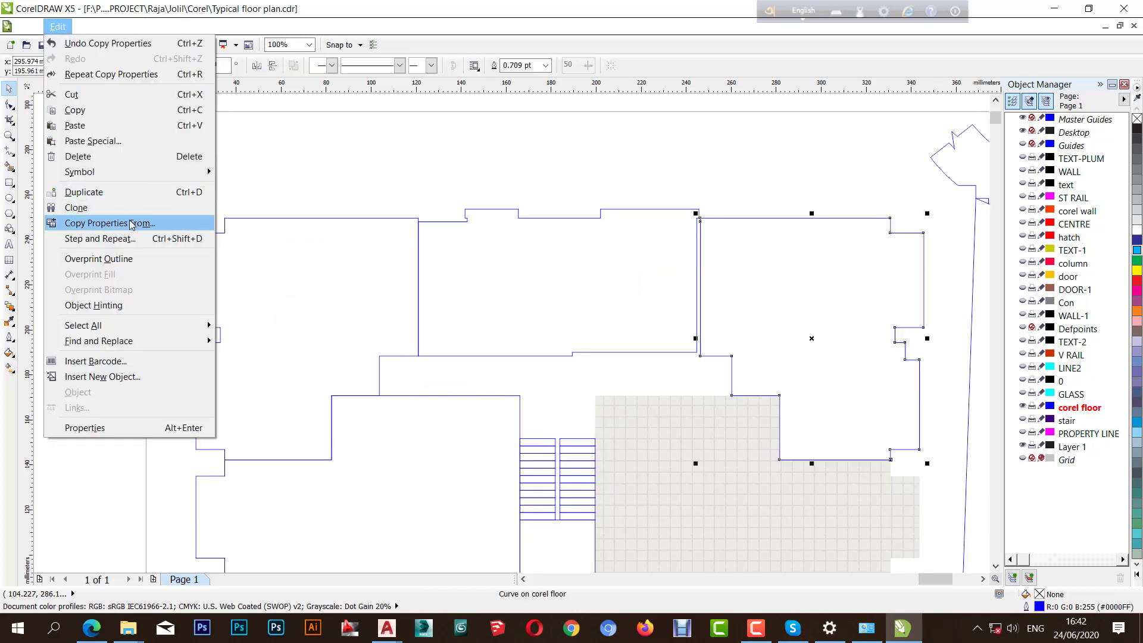
scroll(468, 202, "down", 2)
scroll(453, 210, "up", 1)
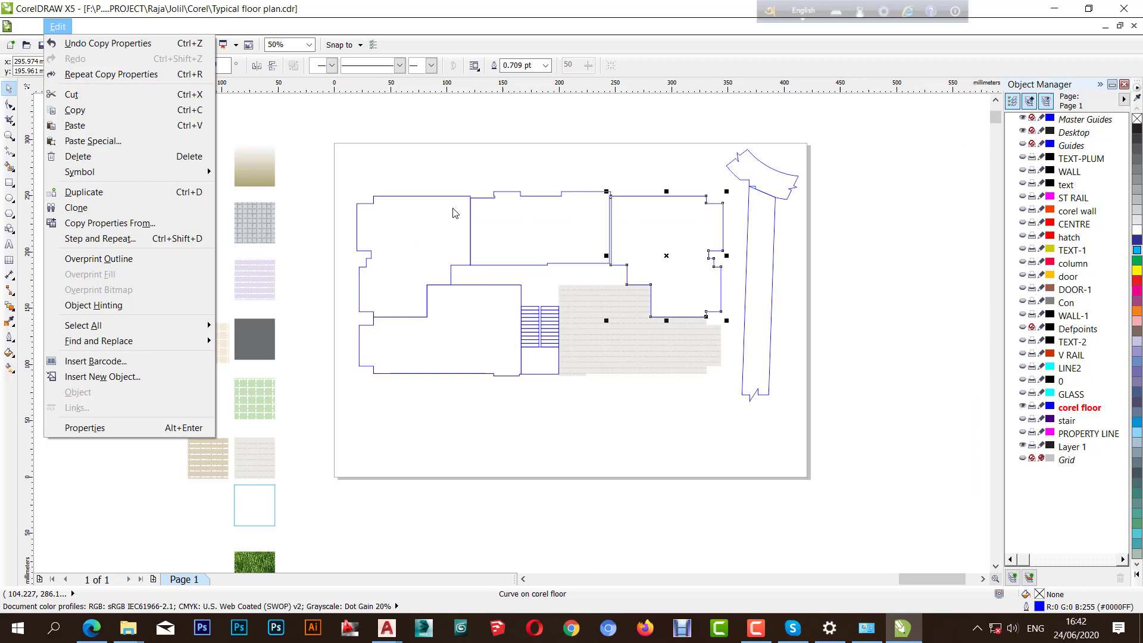
left_click(96, 223)
left_click(587, 339)
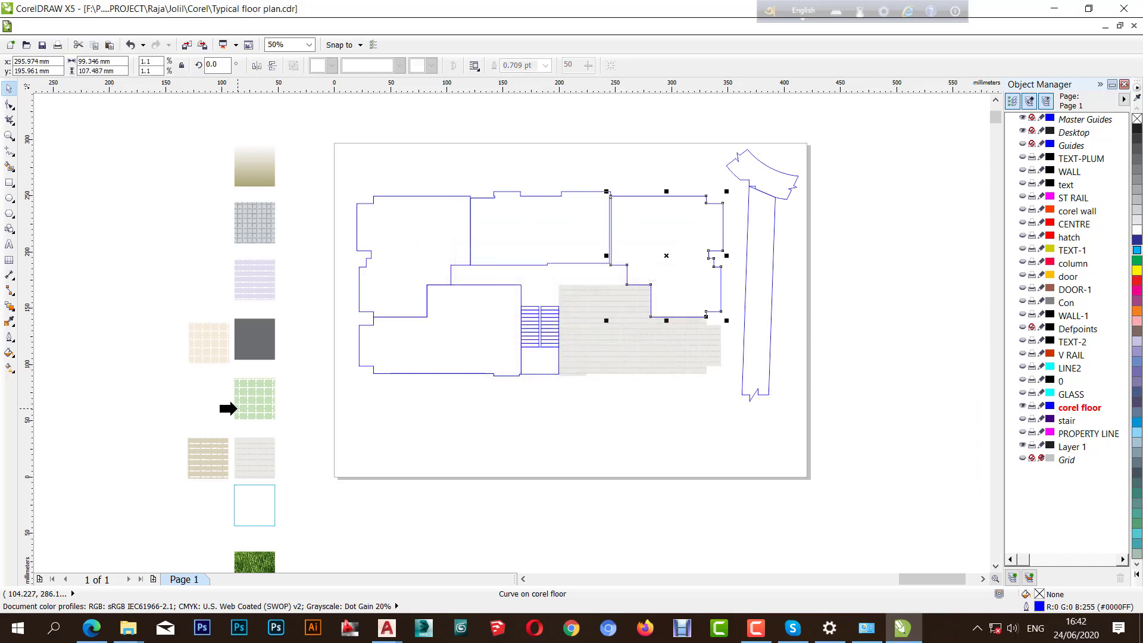
left_click(237, 408)
- Copy the outline and fill properties of the peach tile swatch to the upper-left floor area
left_click(447, 249)
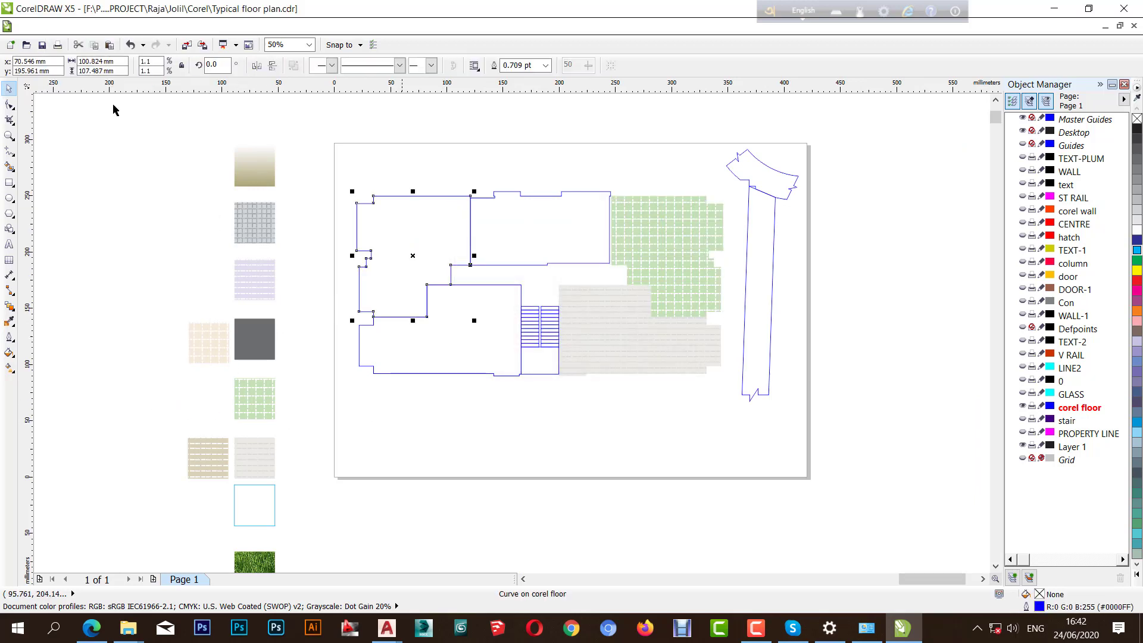
left_click(62, 26)
left_click(95, 223)
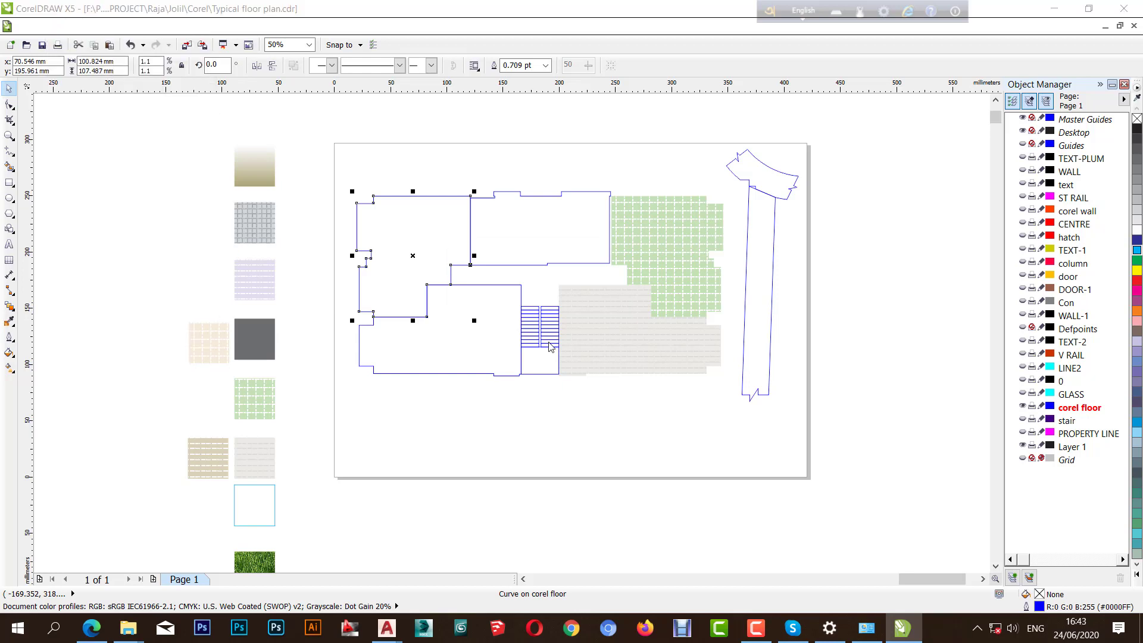
left_click(587, 335)
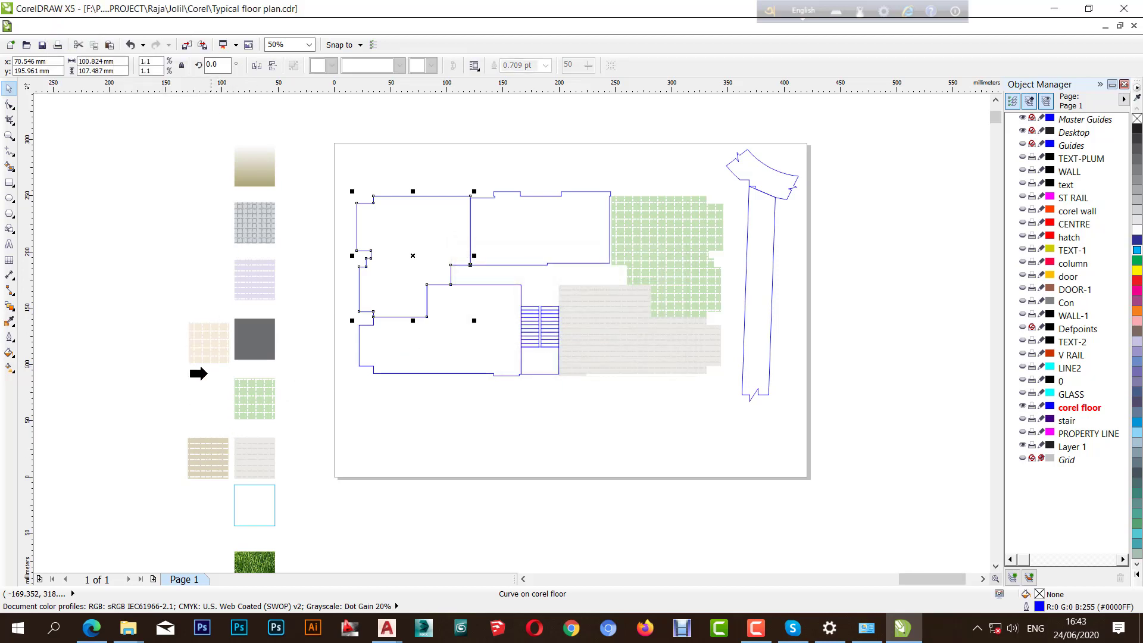
left_click(205, 340)
- Copy the outline and fill properties of the lavender tile swatch to the lower-right floor area
left_click(644, 351)
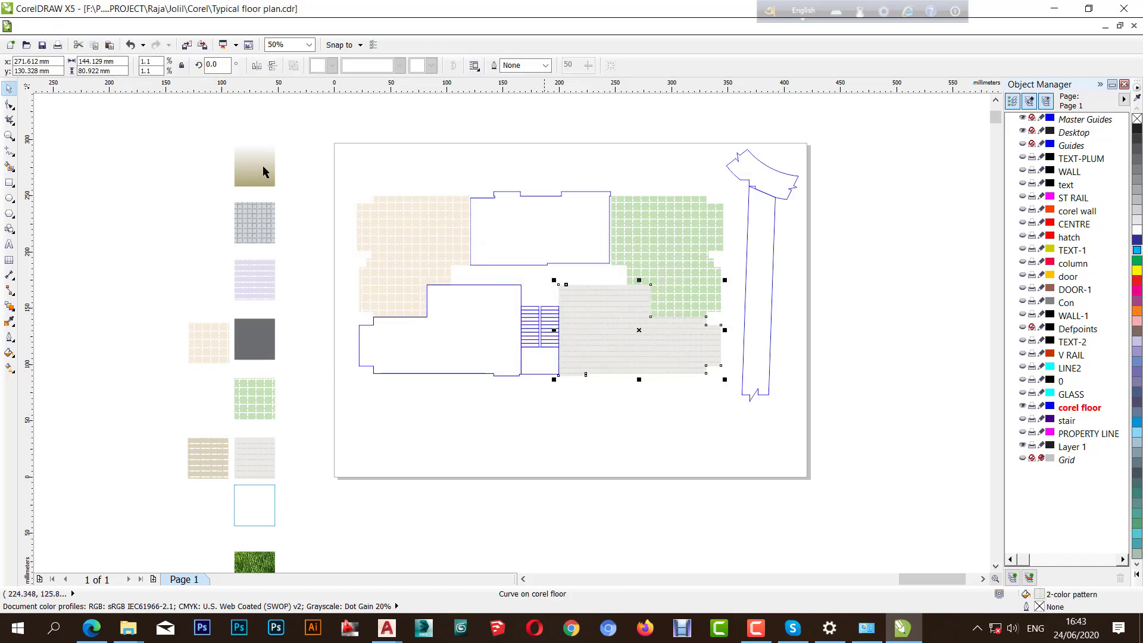
left_click(59, 26)
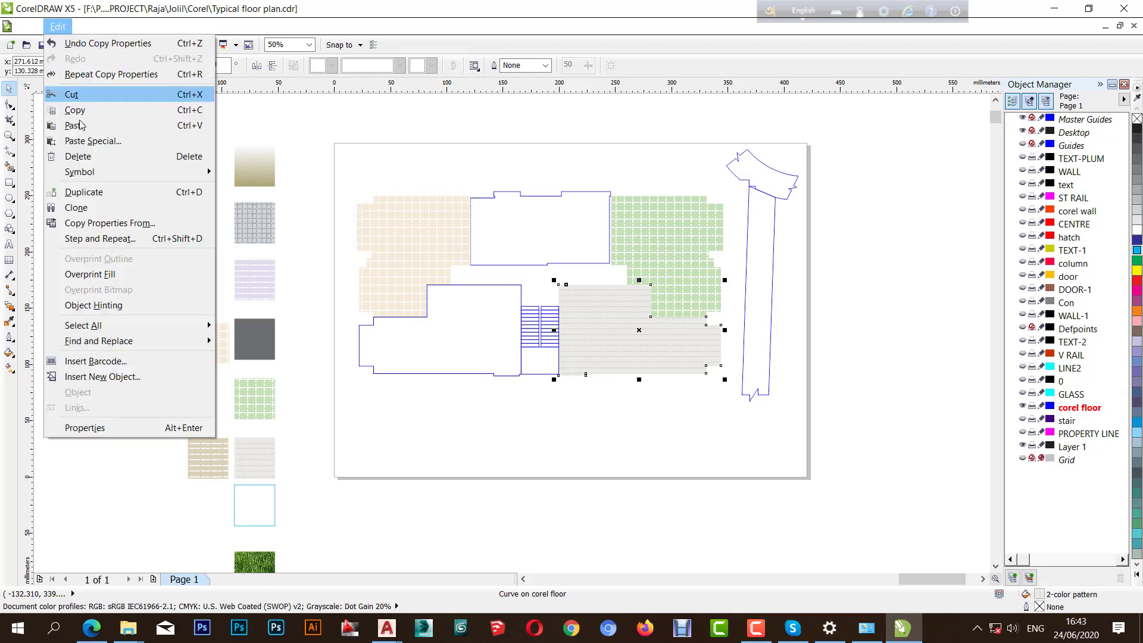
left_click(104, 224)
left_click(590, 406)
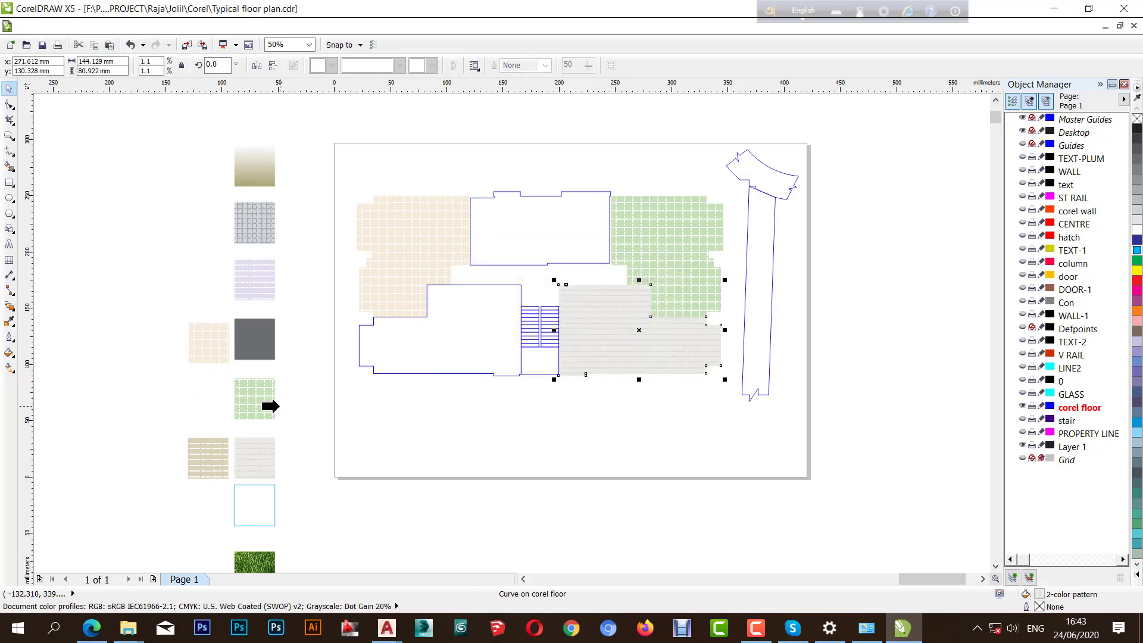
left_click(255, 288)
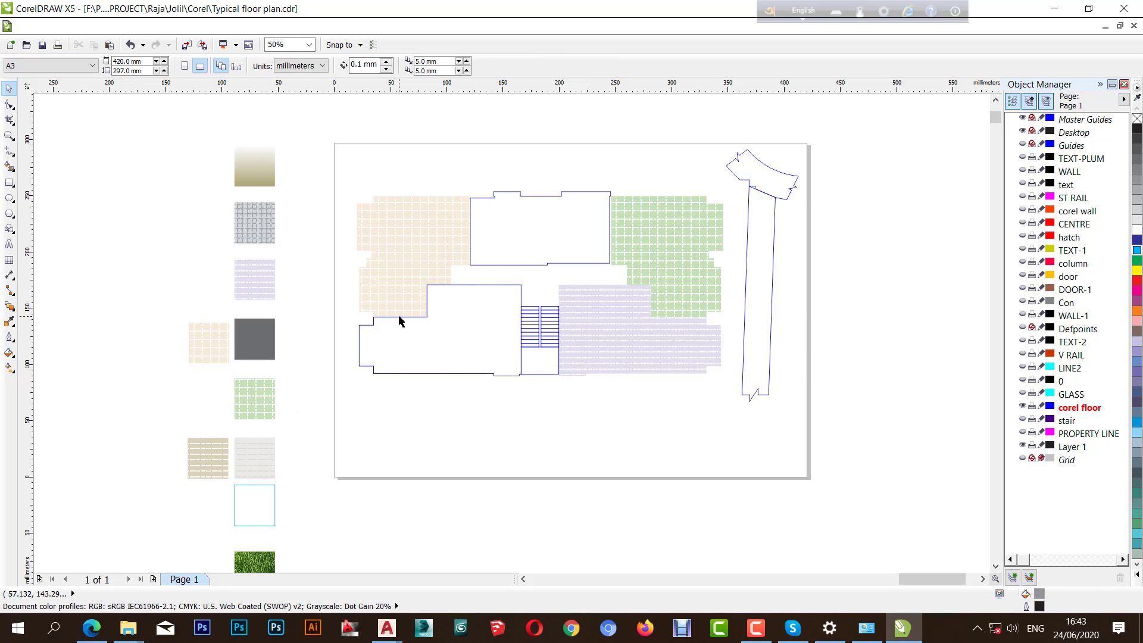
- Copy the outline pen, outline color and fill of the tan tile swatch to the upper-middle floor area
left_click(537, 227)
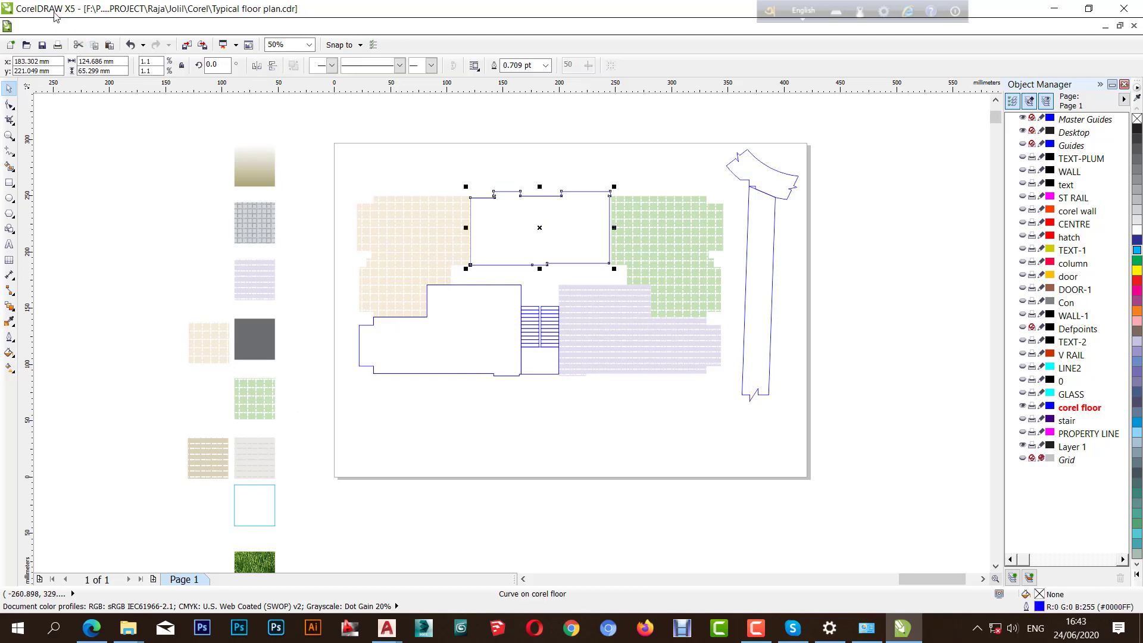
left_click(61, 27)
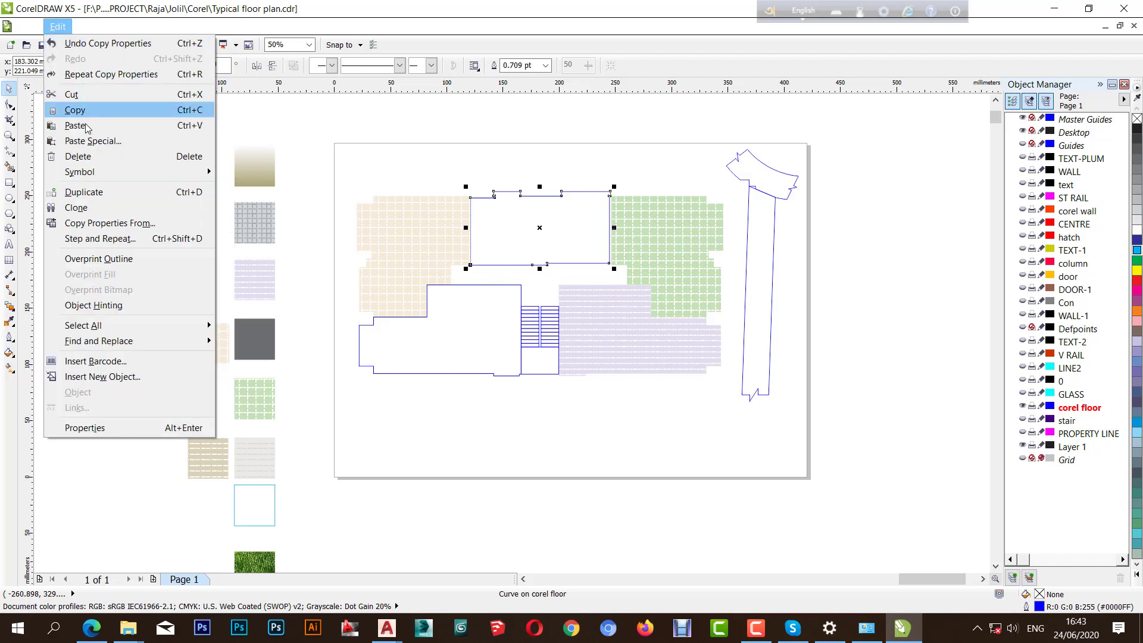
left_click(89, 223)
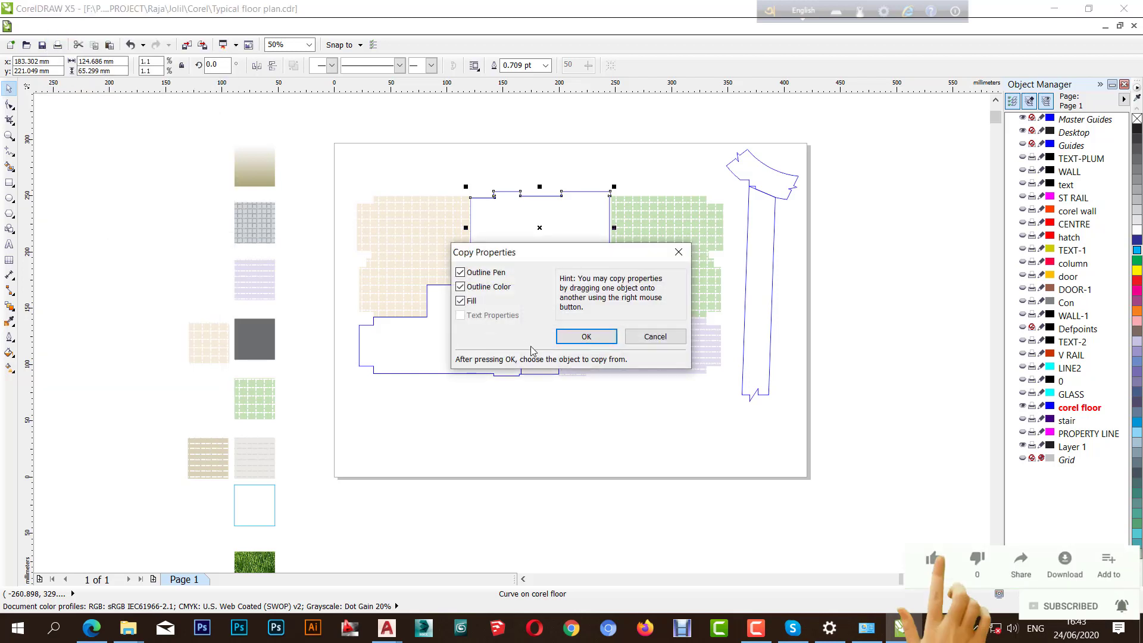
left_click(581, 337)
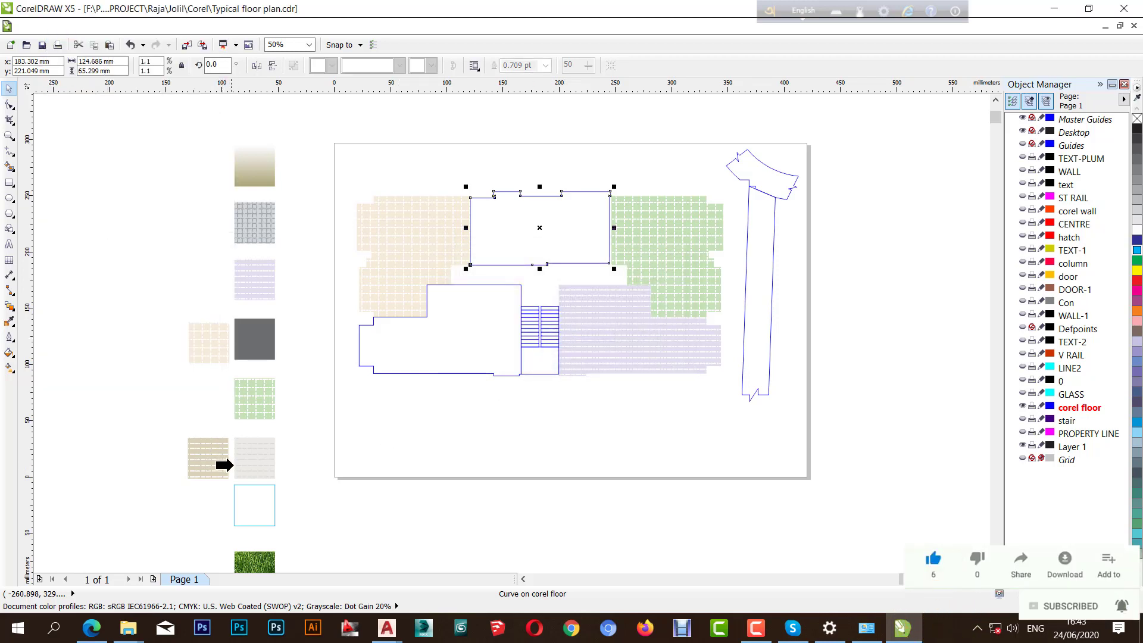
left_click(217, 462)
left_click(431, 454)
scroll(605, 232, "up", 2)
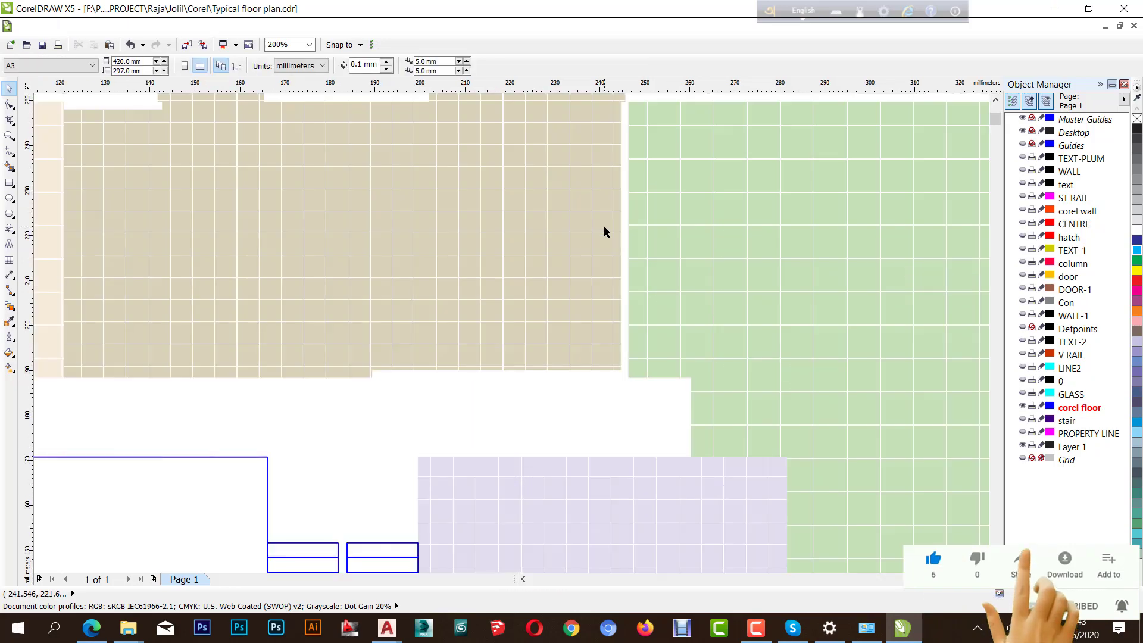
scroll(687, 214, "down", 2)
scroll(574, 348, "up", 1)
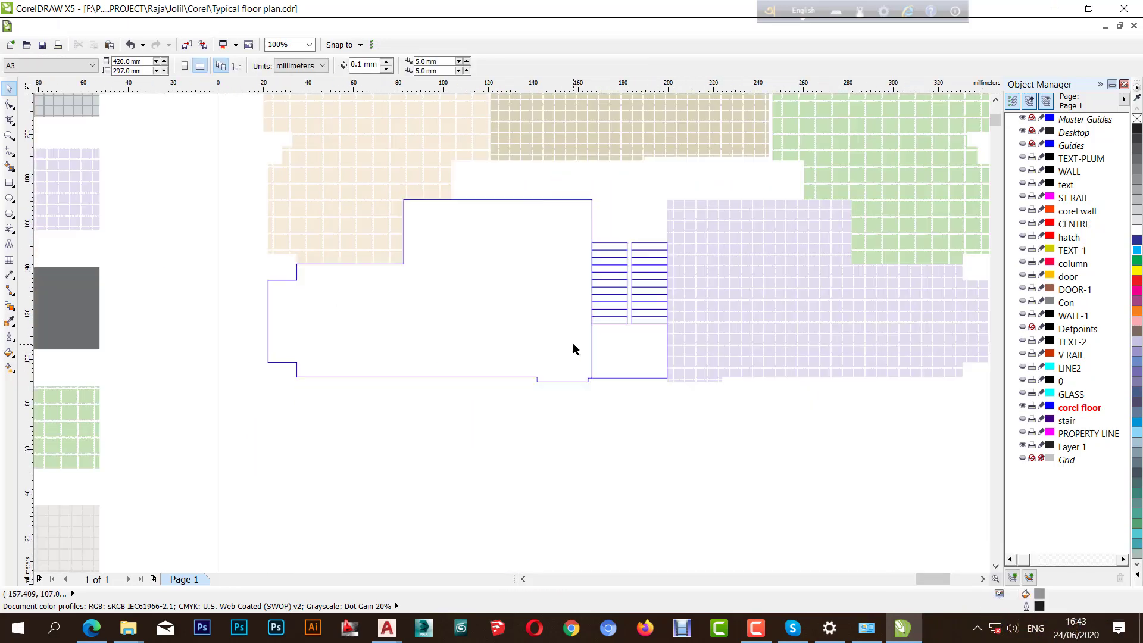
- Copy the outline pen, outline color and fill of the green upper-right floor area to the lower-left floor area
left_click(547, 333)
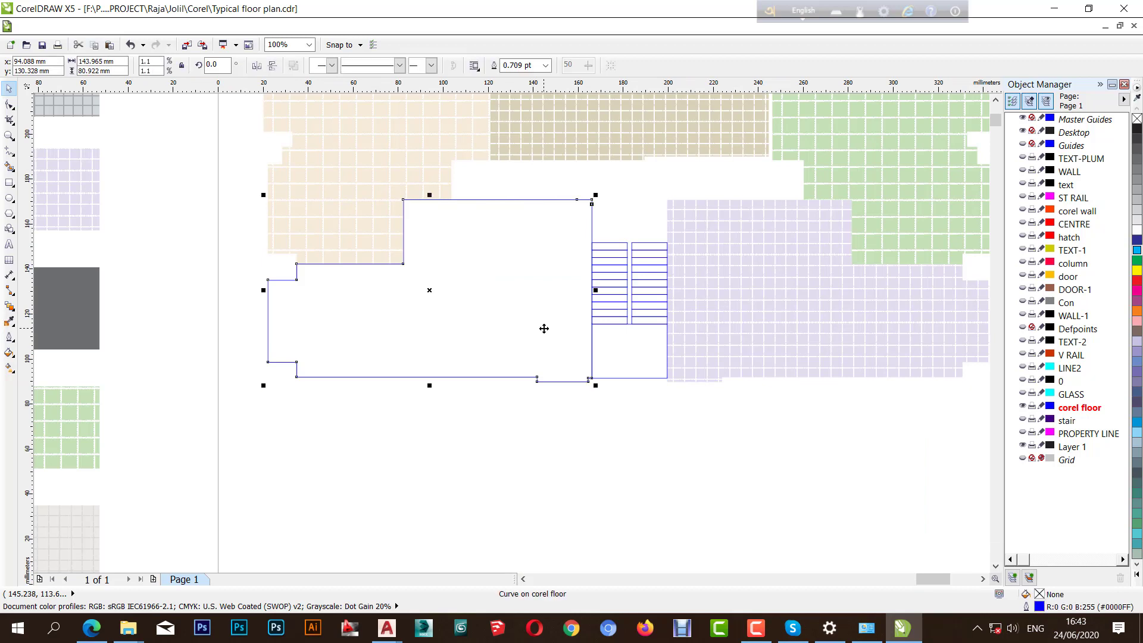
scroll(548, 330, "down", 1)
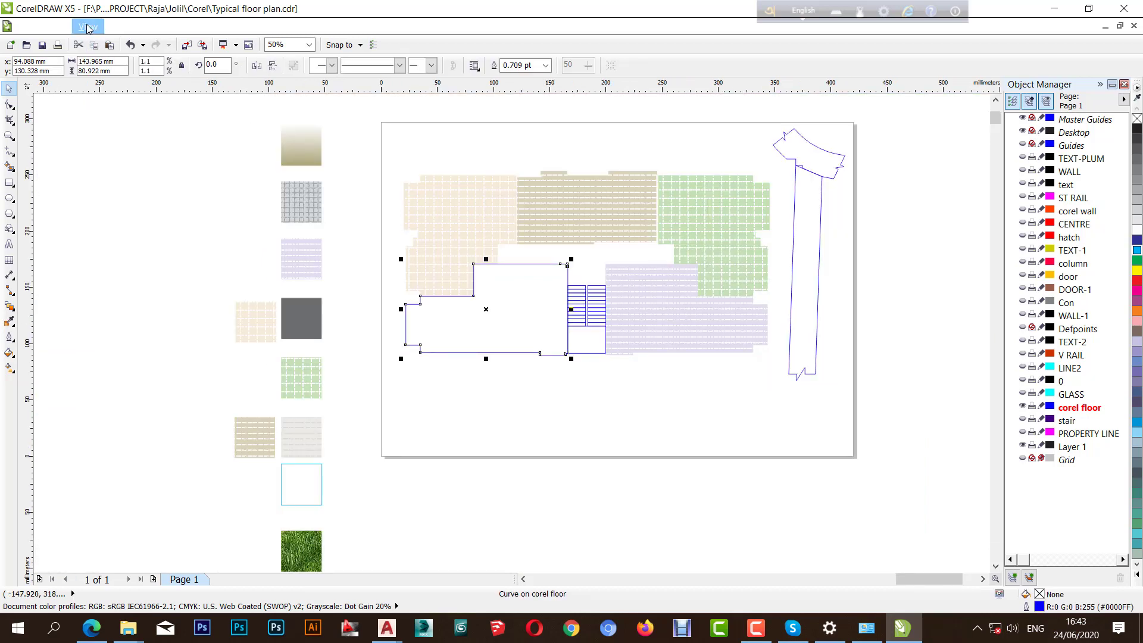
left_click(83, 26)
mouse_move(58, 27)
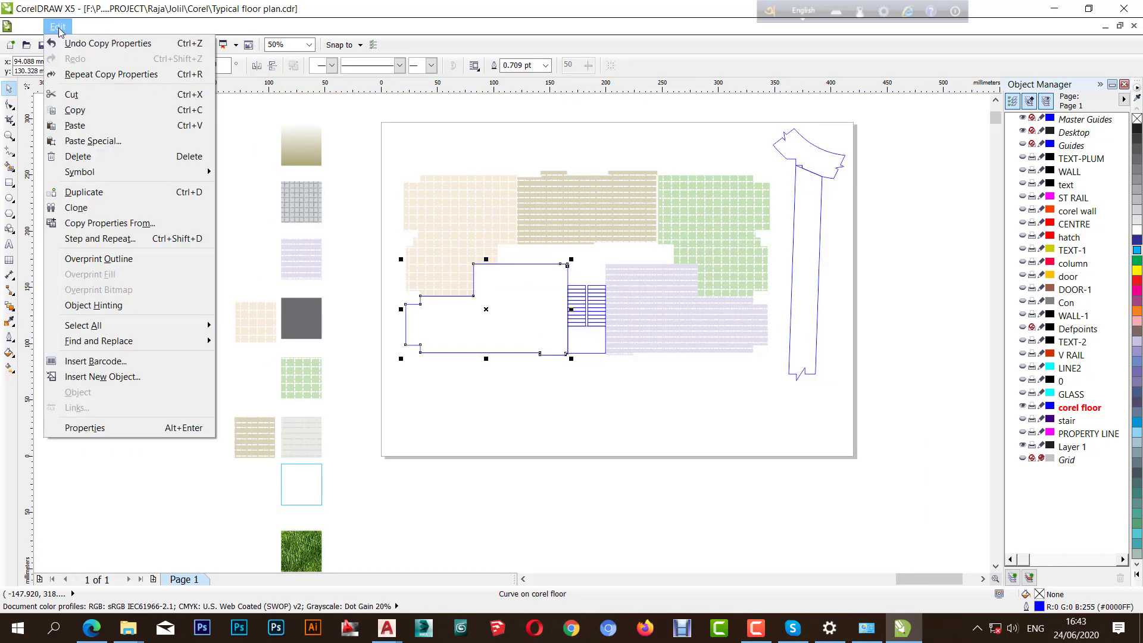
left_click(85, 230)
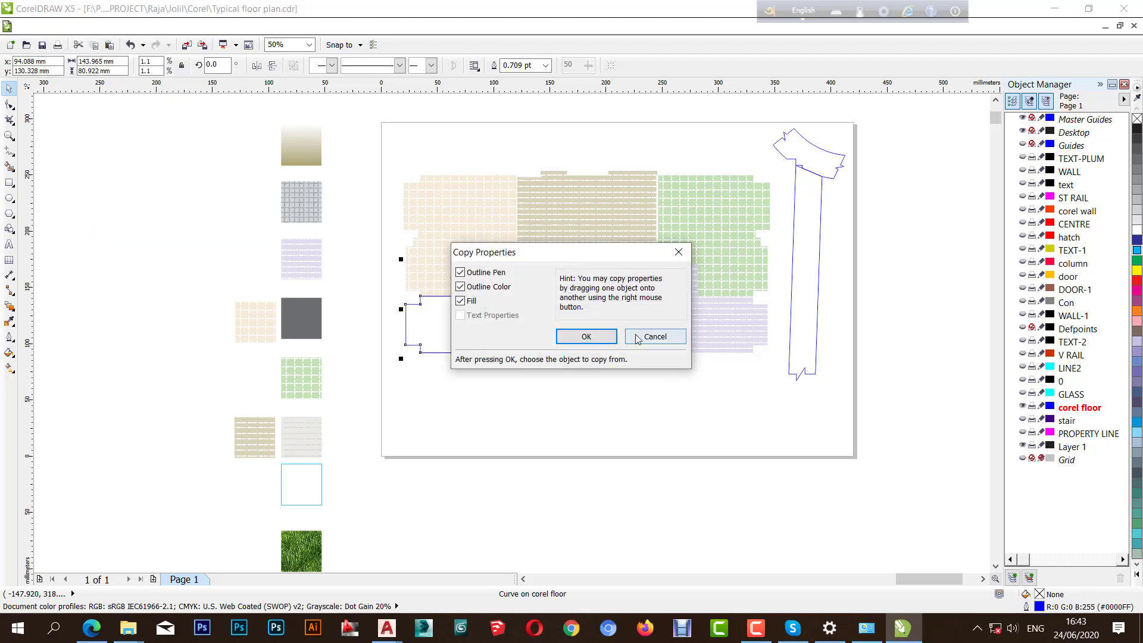
left_click(586, 335)
left_click(709, 225)
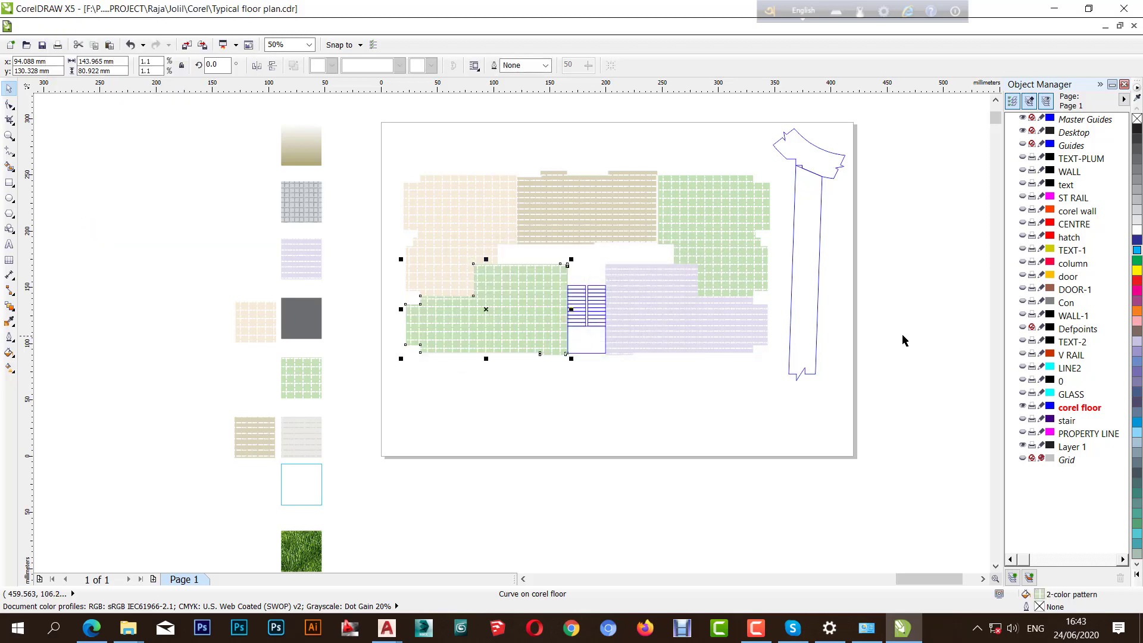
- Copy the outline pen, outline color and fill of the standalone blue-to-white gradient swatch to all staircase objects
left_click(910, 330)
scroll(510, 345, "up", 1)
left_click_drag(560, 391, 760, 221)
scroll(607, 298, "down", 1)
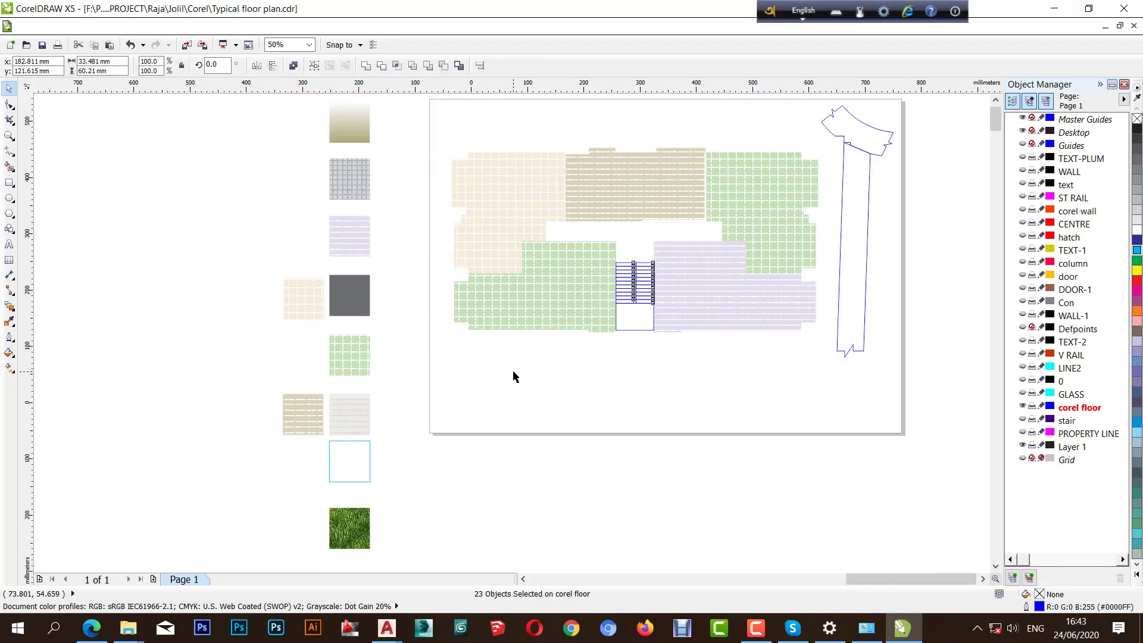
scroll(506, 274, "down", 2)
scroll(636, 189, "up", 1)
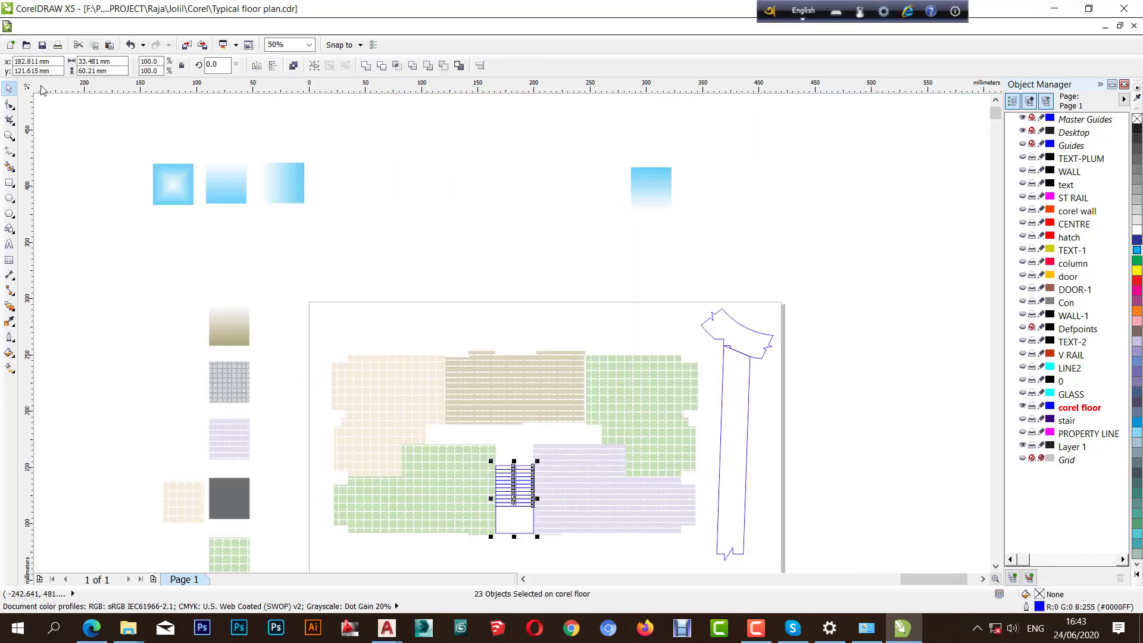
left_click(57, 26)
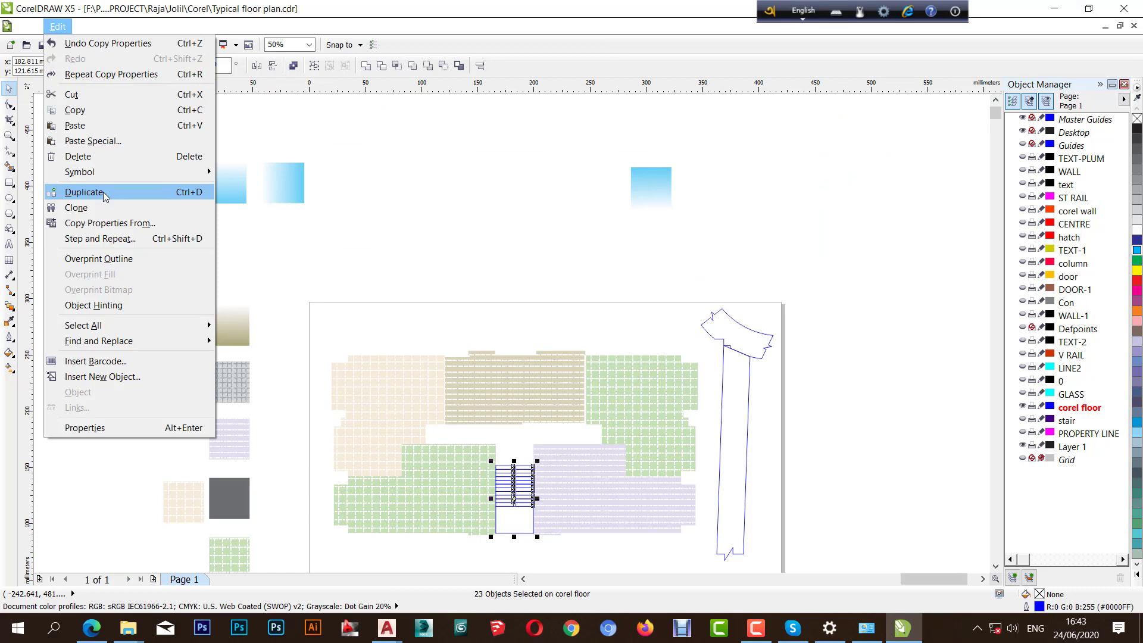
left_click(107, 223)
left_click(586, 334)
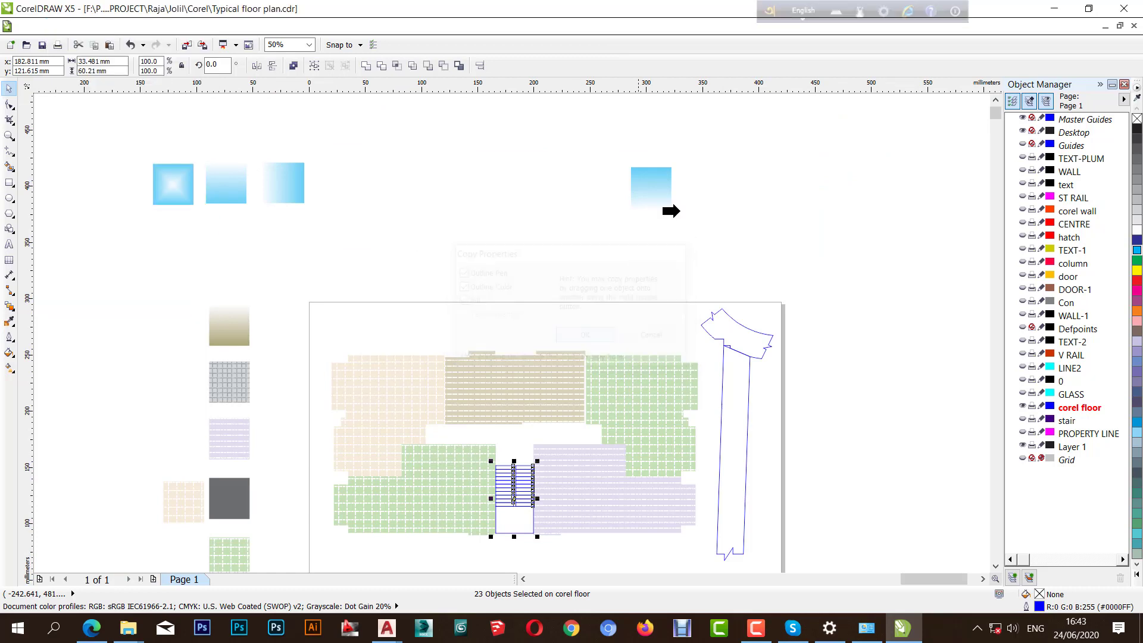
left_click(633, 181)
left_click(534, 183)
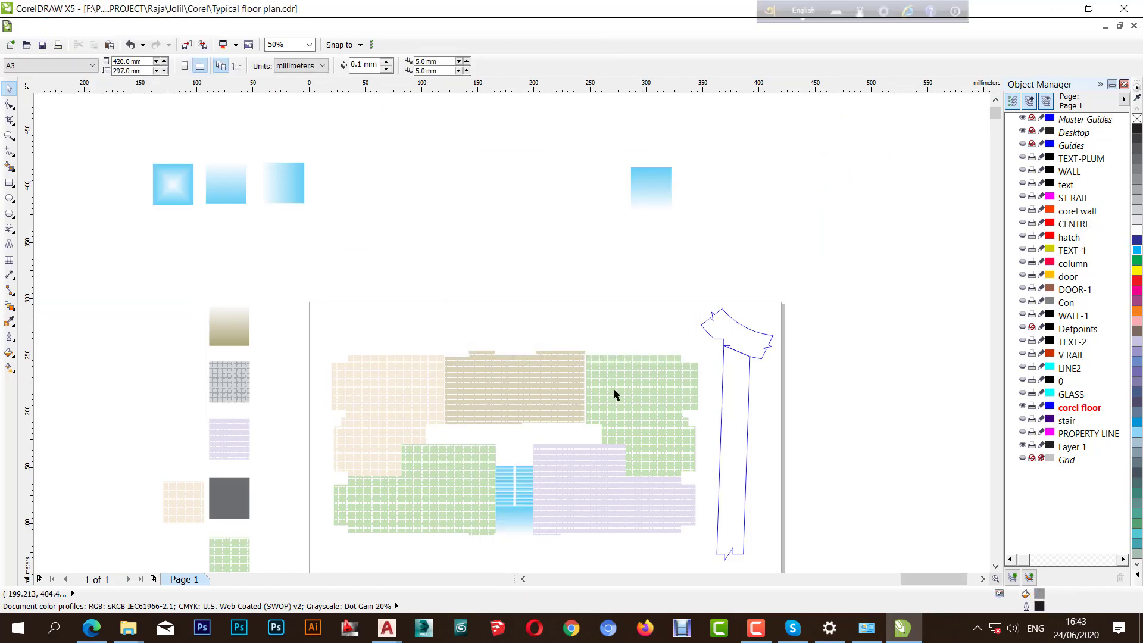
- Copy the outline and fill properties of the square radial blue gradient swatch to the stair landing
left_click(515, 532)
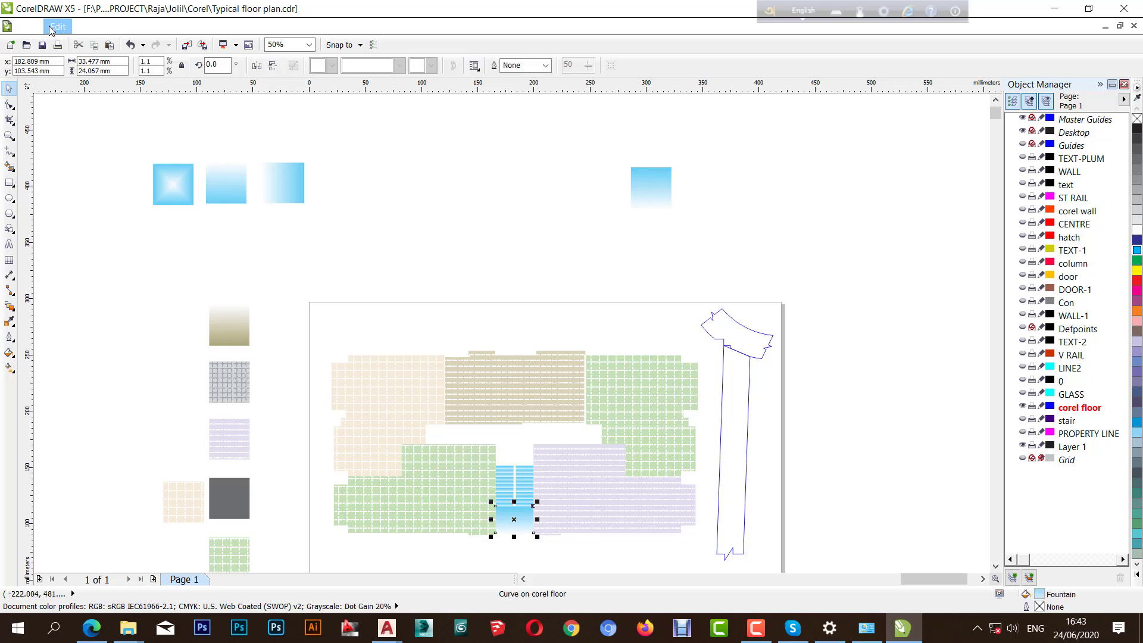
left_click(57, 27)
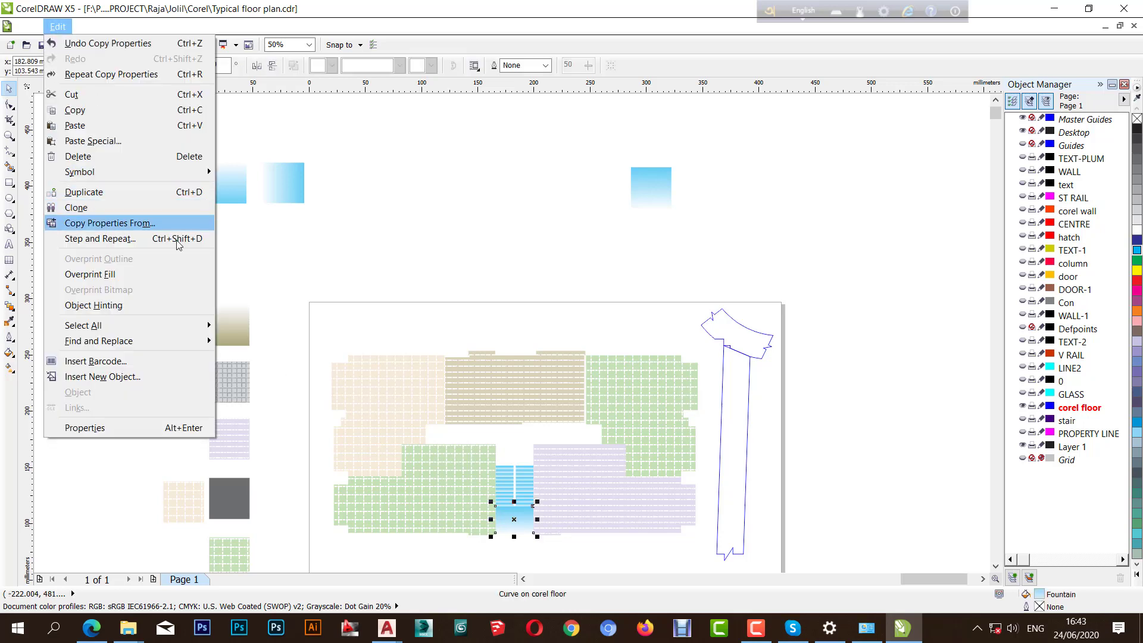
left_click(141, 223)
left_click(586, 335)
left_click(169, 183)
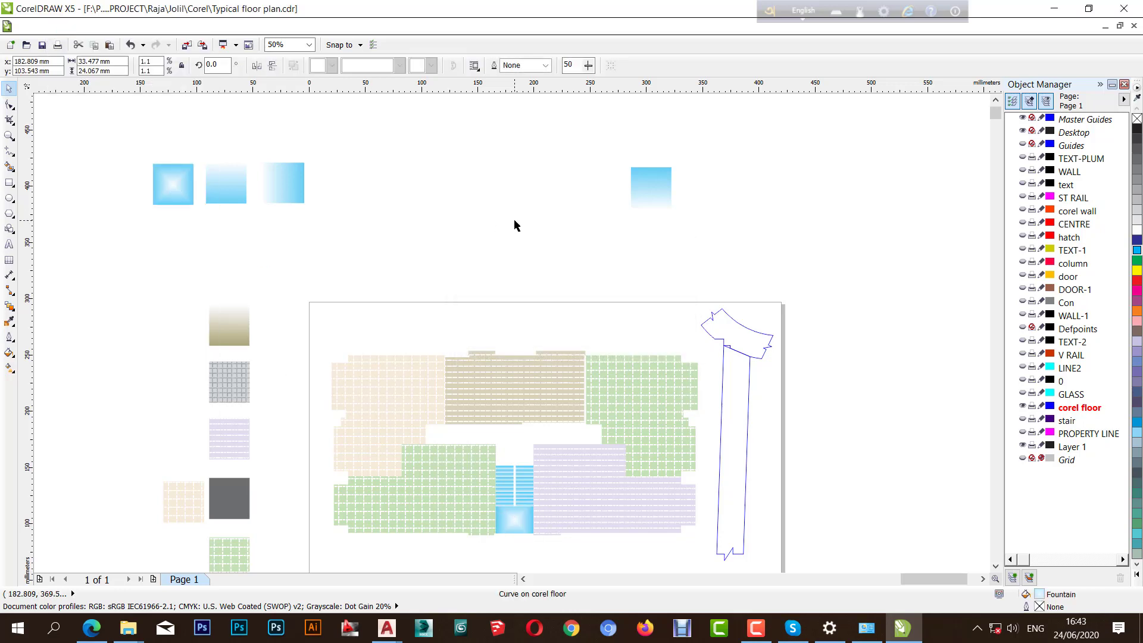
left_click(513, 219)
- Draw a rectangle about 62 by 18 mm over the empty corridor between the tan and lower-left green floors
scroll(536, 459, "up", 3)
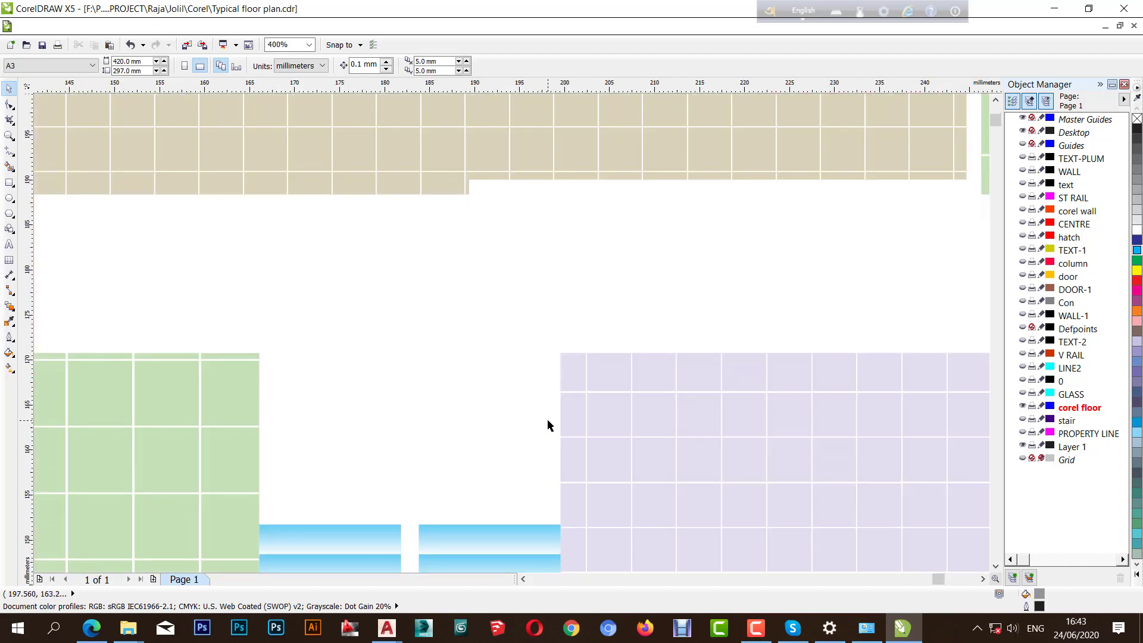
scroll(553, 423, "down", 2)
scroll(479, 445, "up", 2)
left_click(477, 403)
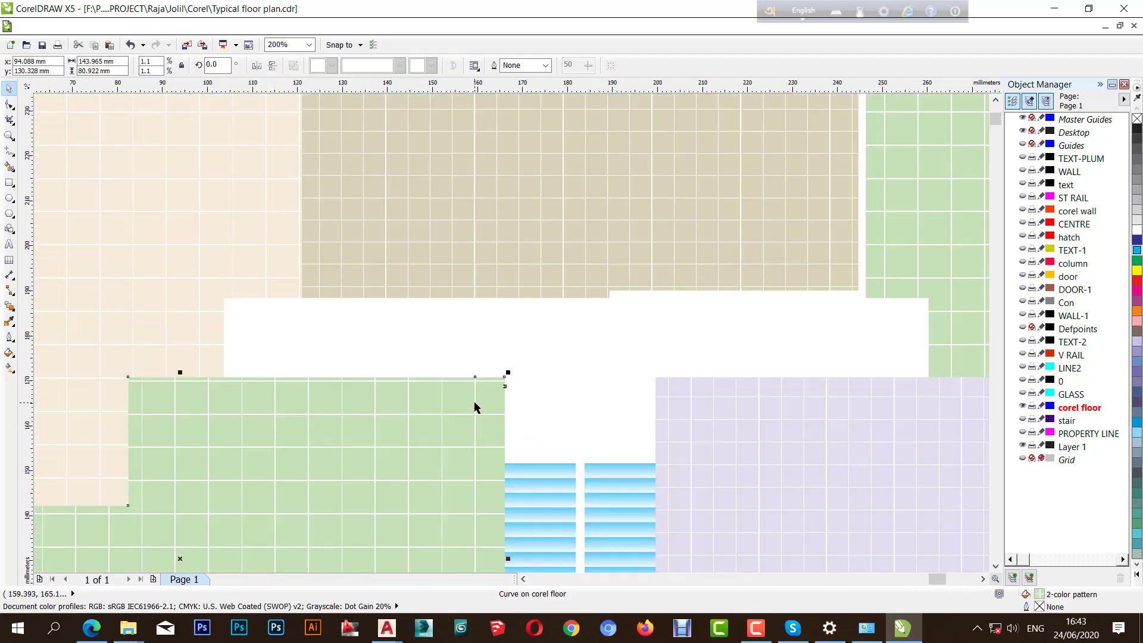
key("Escape")
left_click(9, 186)
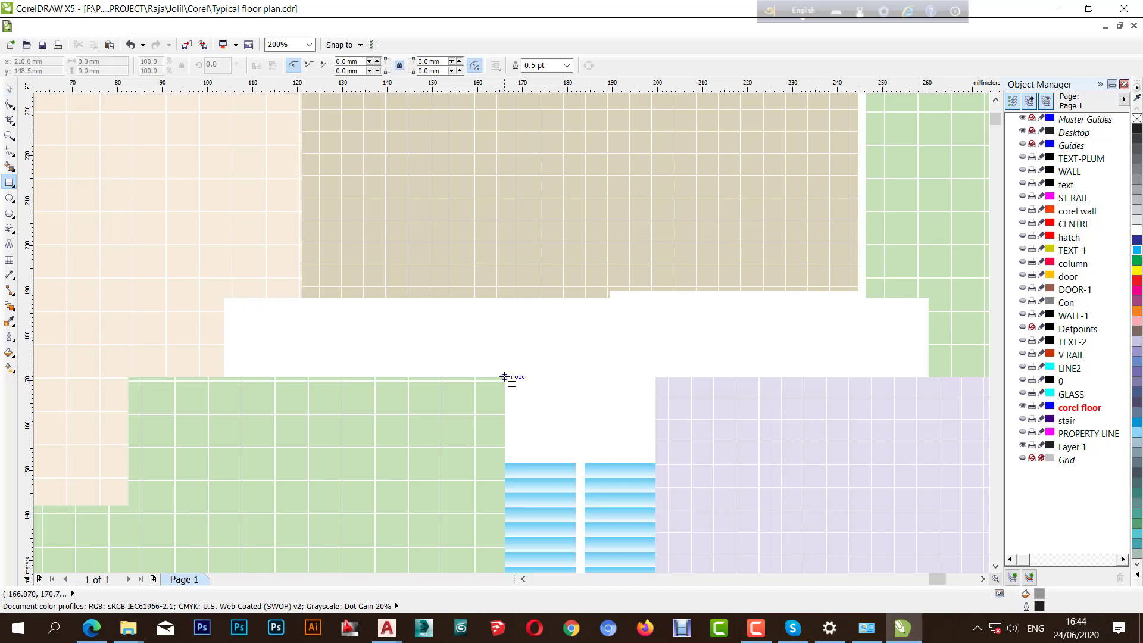
left_click_drag(505, 377, 224, 298)
scroll(651, 332, "down", 2)
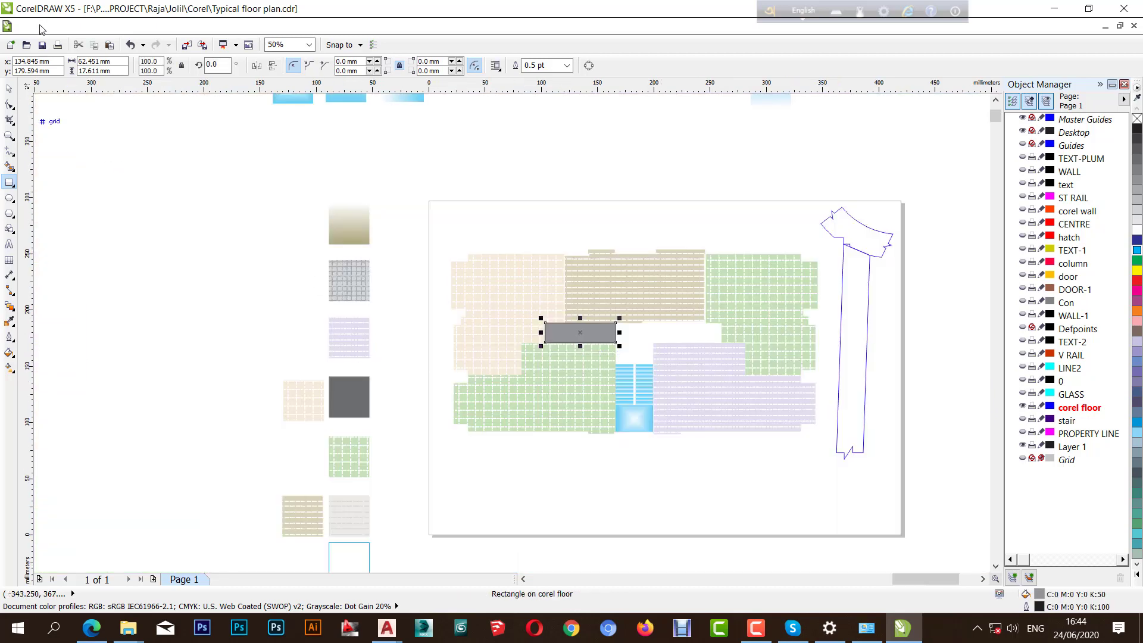
- Copy the outline and fill properties of the gray tile swatch to the new corridor rectangle
left_click(58, 27)
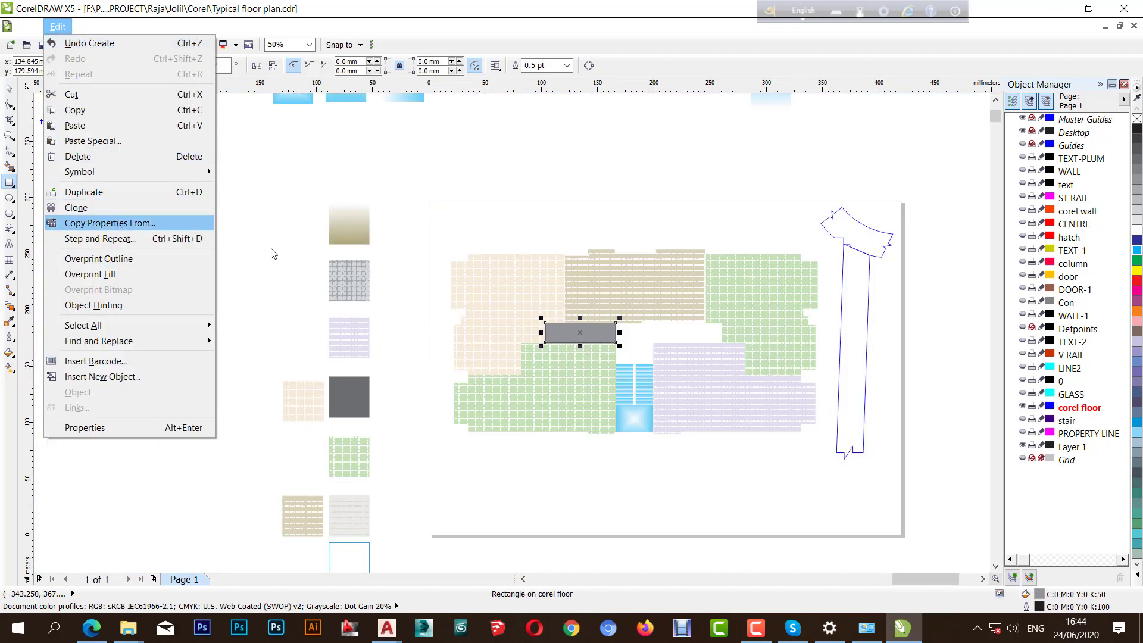
key("Return")
left_click(584, 334)
left_click(350, 291)
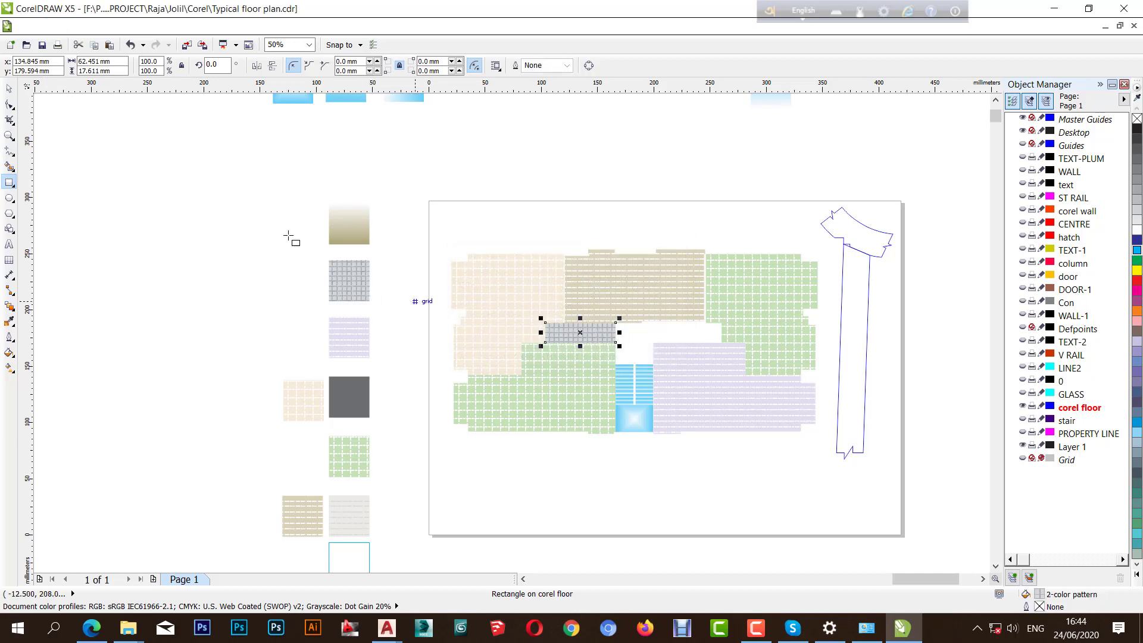
left_click(9, 89)
left_click(159, 230)
- Convert the gray corridor rectangle to curves and move its upper-right node to the notch in the tan floor's lower edge
scroll(685, 355, "up", 1)
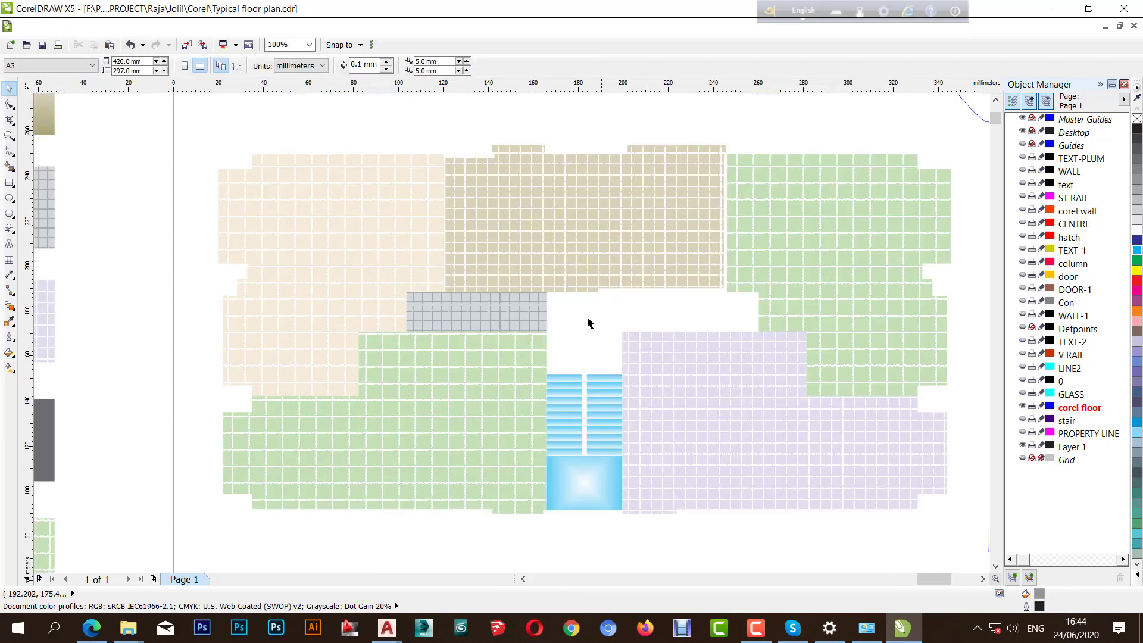
scroll(588, 324, "up", 1)
right_click(480, 296)
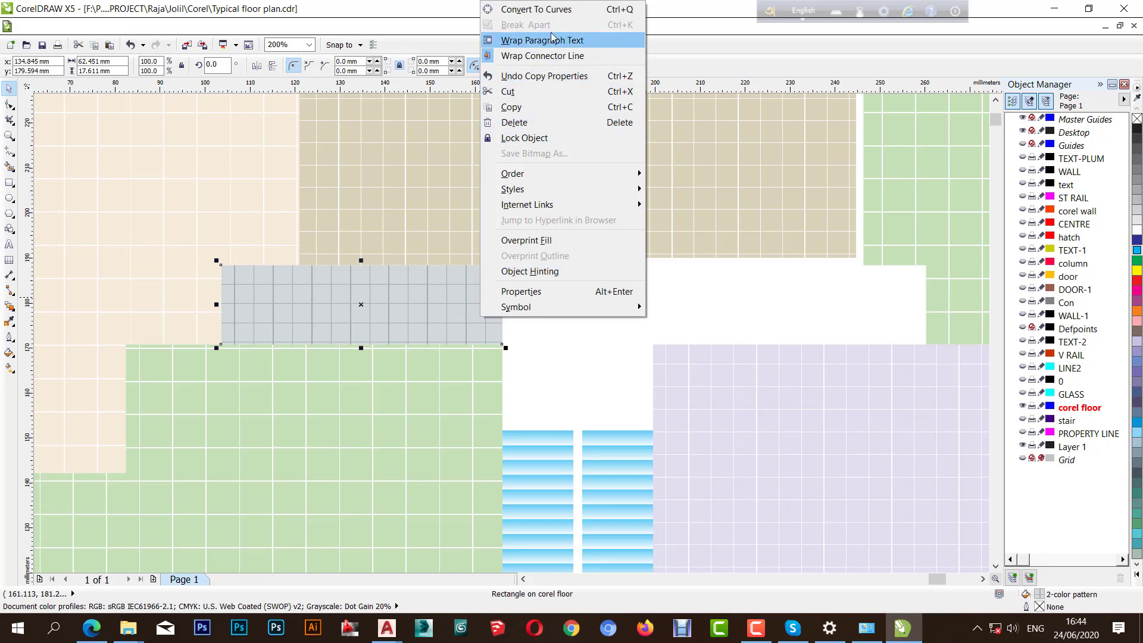
left_click(536, 9)
key("F10")
scroll(575, 351, "up", 1)
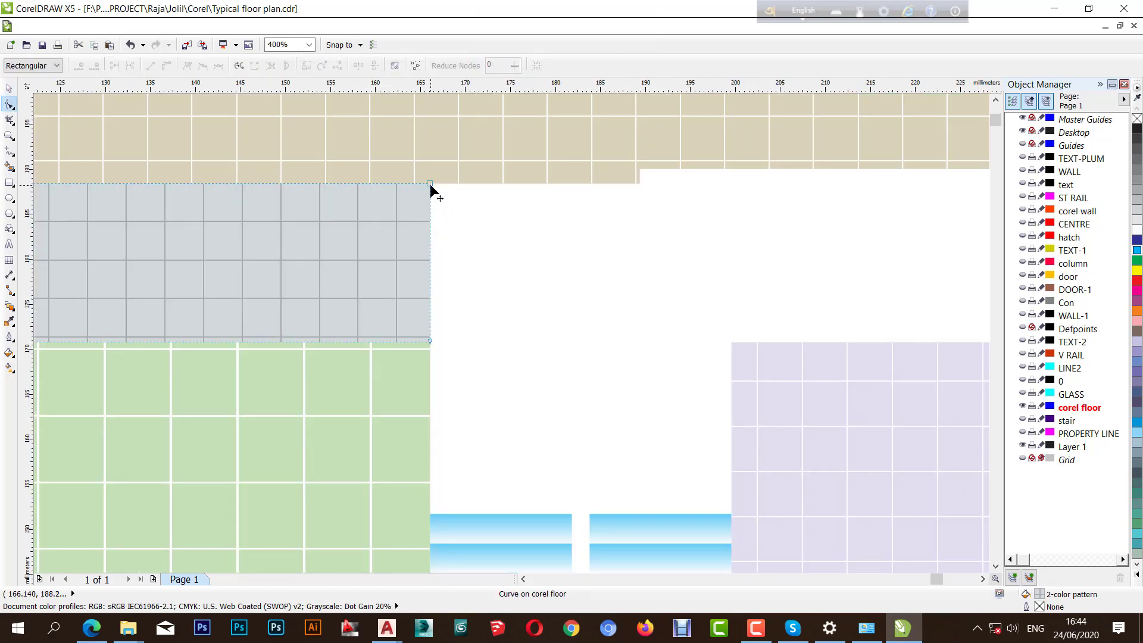
left_click_drag(431, 185, 640, 183)
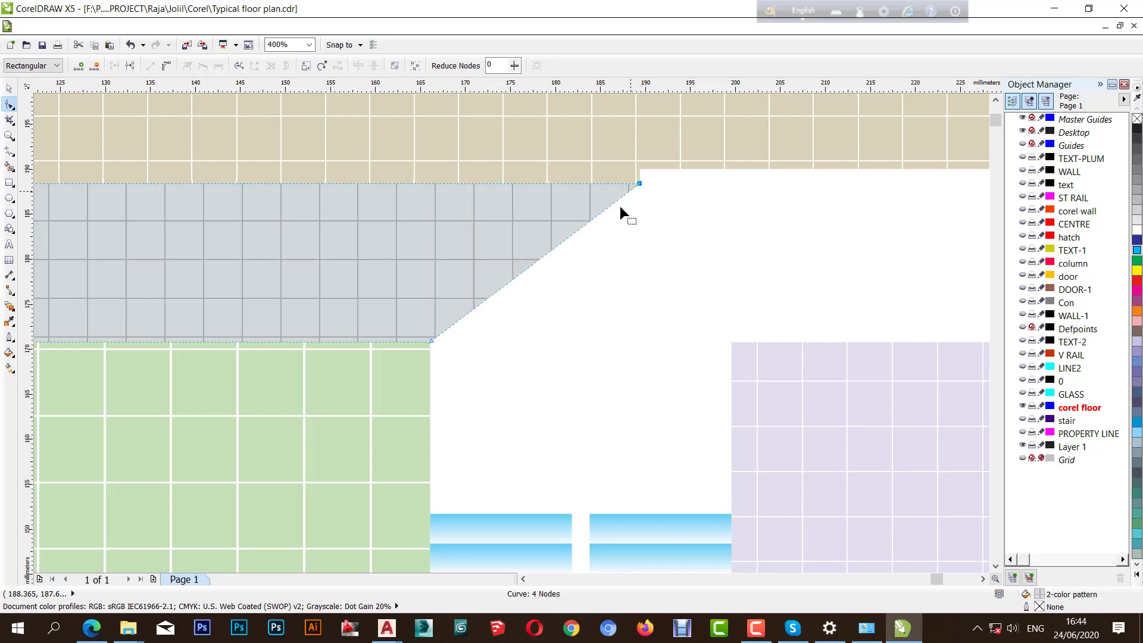
- Add nodes on the corridor's slanted edge and snap them to the staircase's upper corners and the lavender floor's upper-left corner
double_click(511, 282)
scroll(532, 298, "down", 2)
scroll(522, 263, "up", 1)
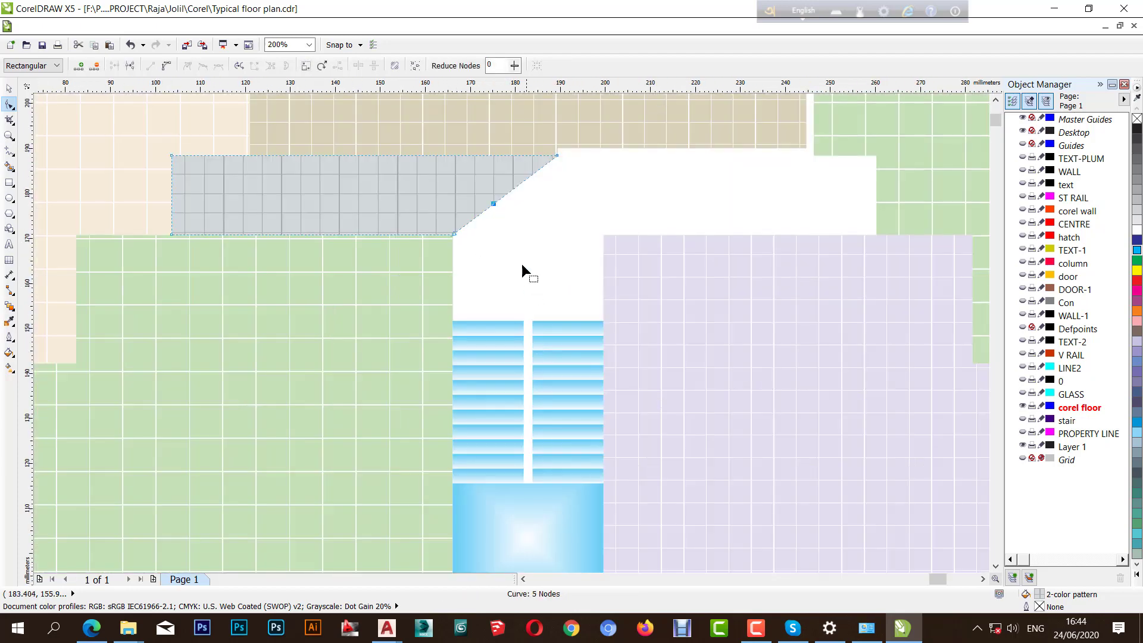
left_click_drag(494, 202, 453, 320)
double_click(503, 244)
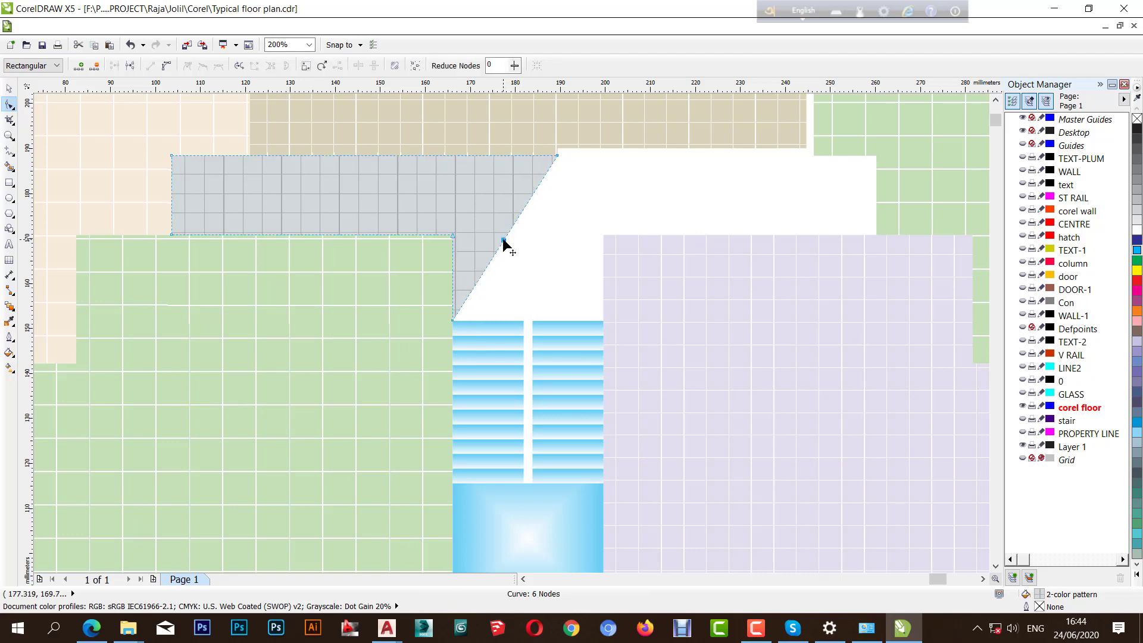
left_click_drag(504, 244, 604, 321)
double_click(592, 241)
scroll(524, 352, "down", 2)
scroll(758, 275, "up", 2)
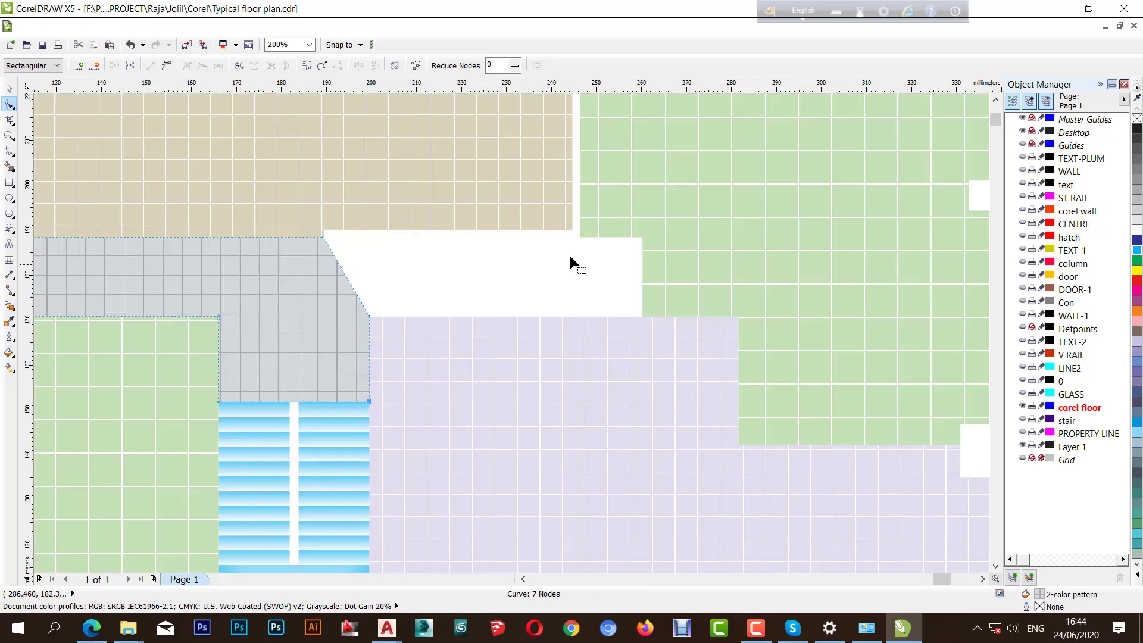
- Add corridor nodes and snap them to the tan floor's lower-right corner and the inner corner of its lower-edge notch
left_click(334, 255)
left_click_drag(334, 254, 575, 229)
scroll(425, 235, "up", 2)
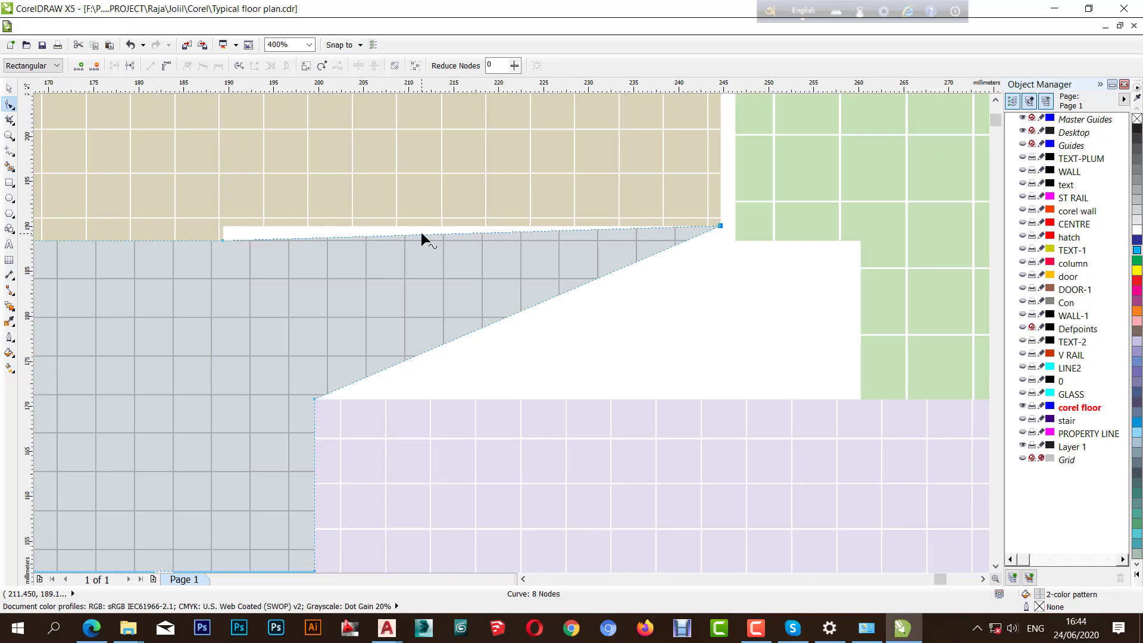
double_click(421, 233)
left_click_drag(420, 233, 223, 227)
scroll(370, 266, "down", 1)
scroll(431, 300, "up", 1)
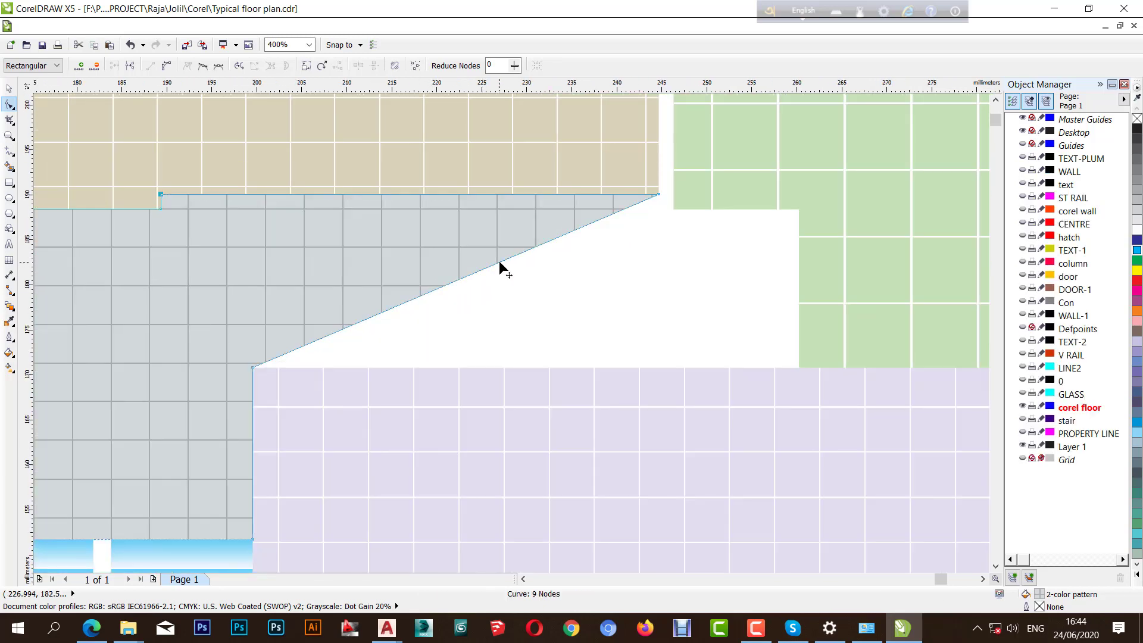
- Add the remaining corridor nodes and fit its right end to the corners of the upper-right green floor
double_click(500, 262)
left_click_drag(500, 262, 677, 208)
double_click(770, 333)
double_click(736, 201)
scroll(713, 288, "down", 2)
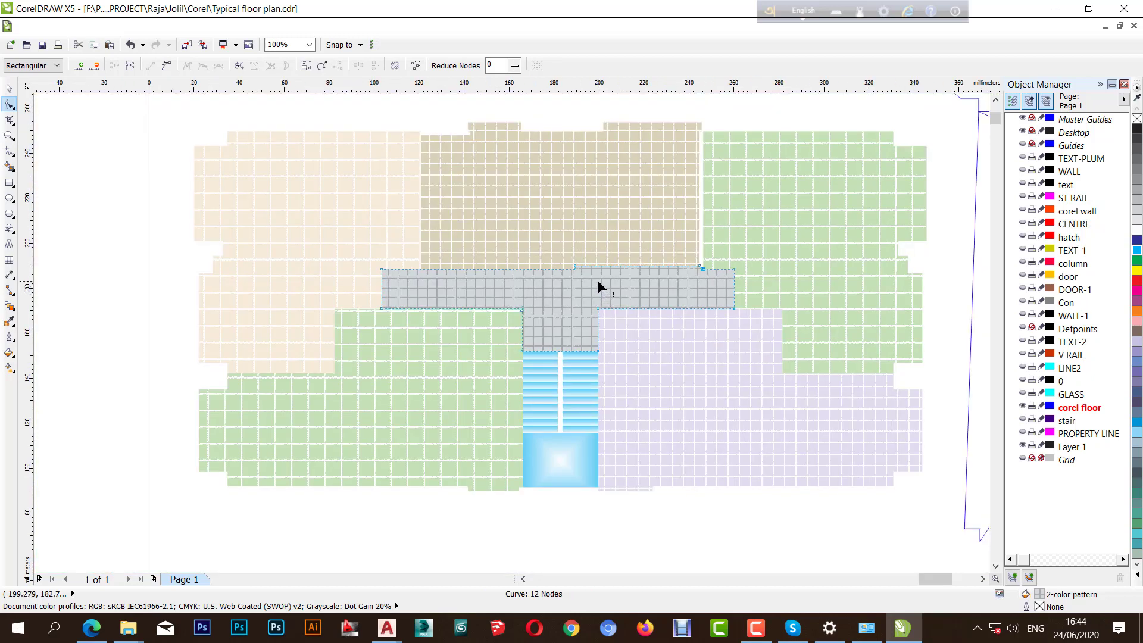
left_click(9, 88)
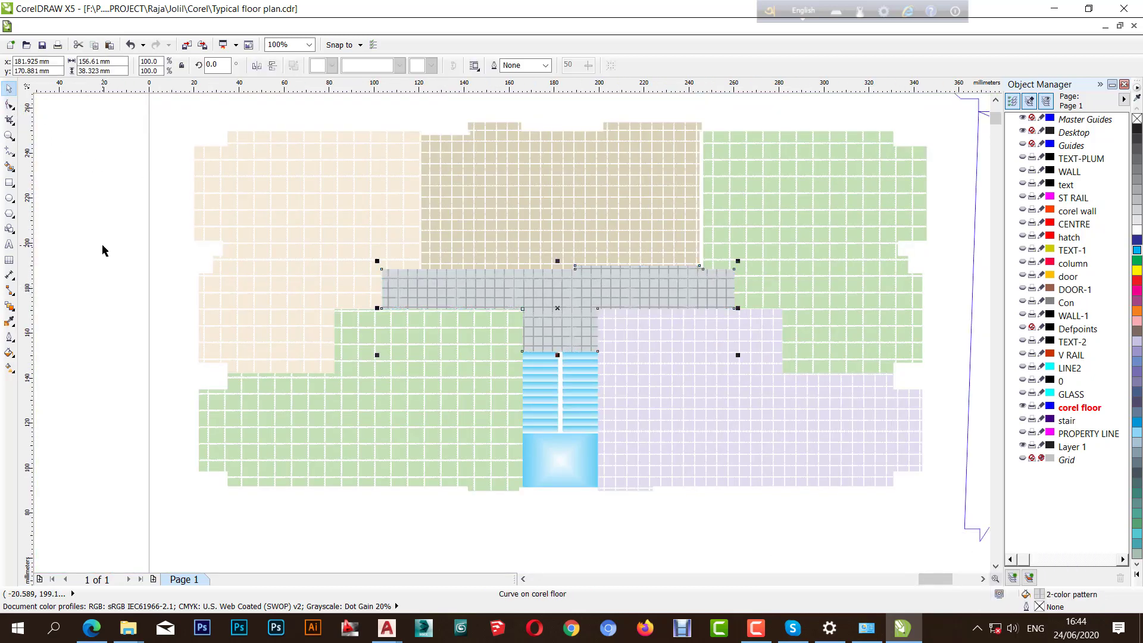
left_click(102, 244)
- Fill the two road outlines beside the plan with 70% black and remove their outlines
scroll(681, 334, "down", 1)
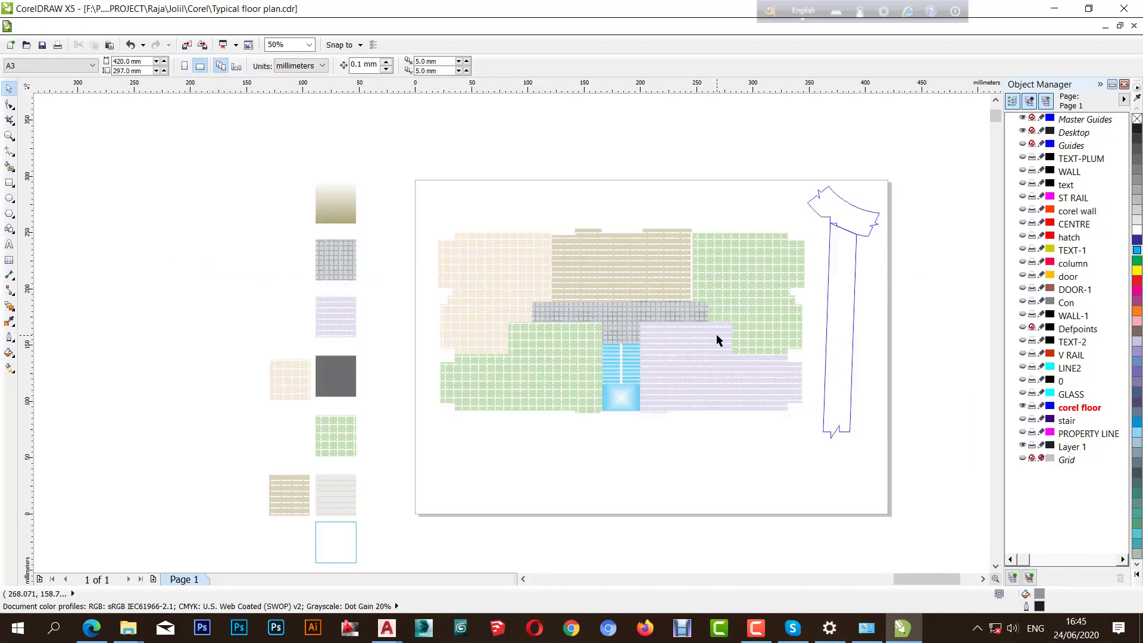
scroll(717, 334, "up", 1)
scroll(761, 344, "down", 1)
left_click(872, 237)
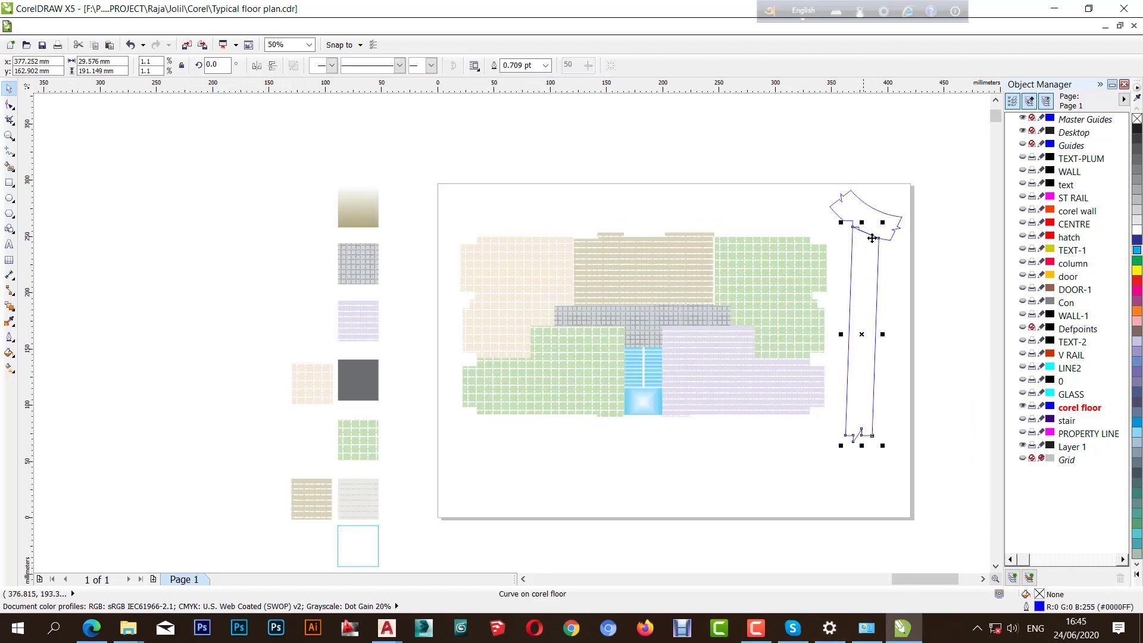
scroll(870, 232, "up", 1)
left_click(861, 214, "shift")
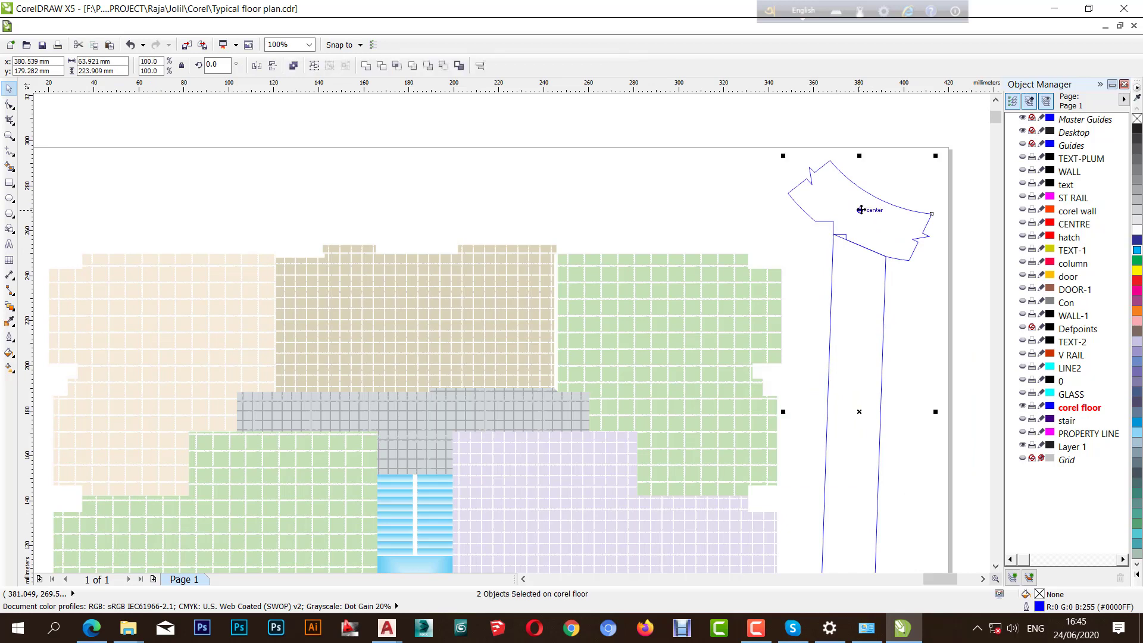
scroll(860, 220, "down", 1)
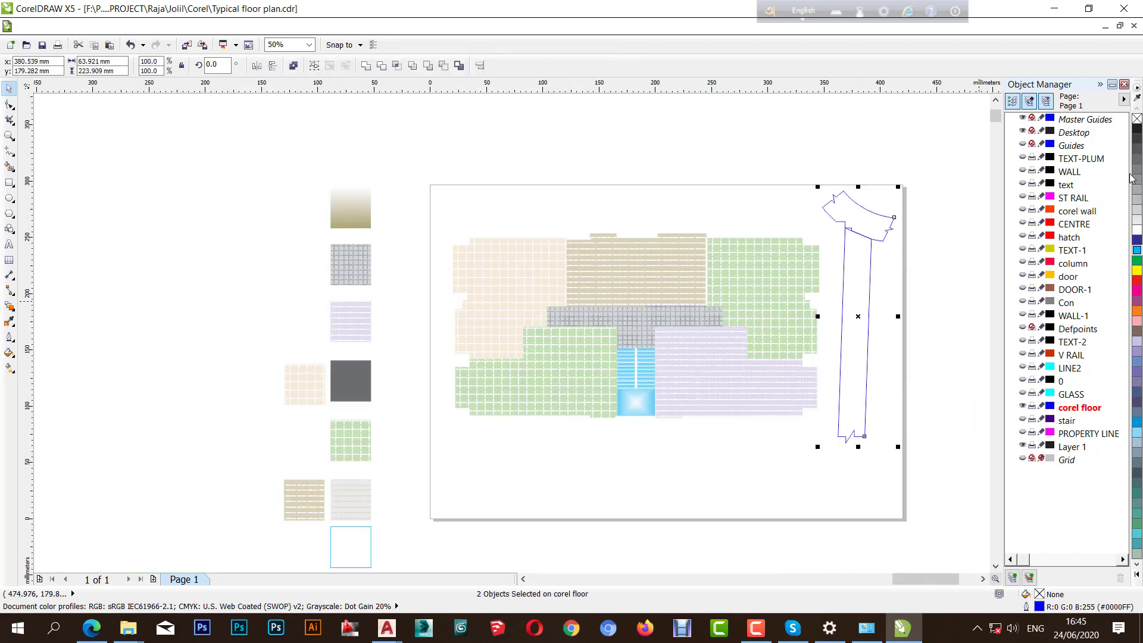
left_click(1137, 159)
right_click(1137, 120)
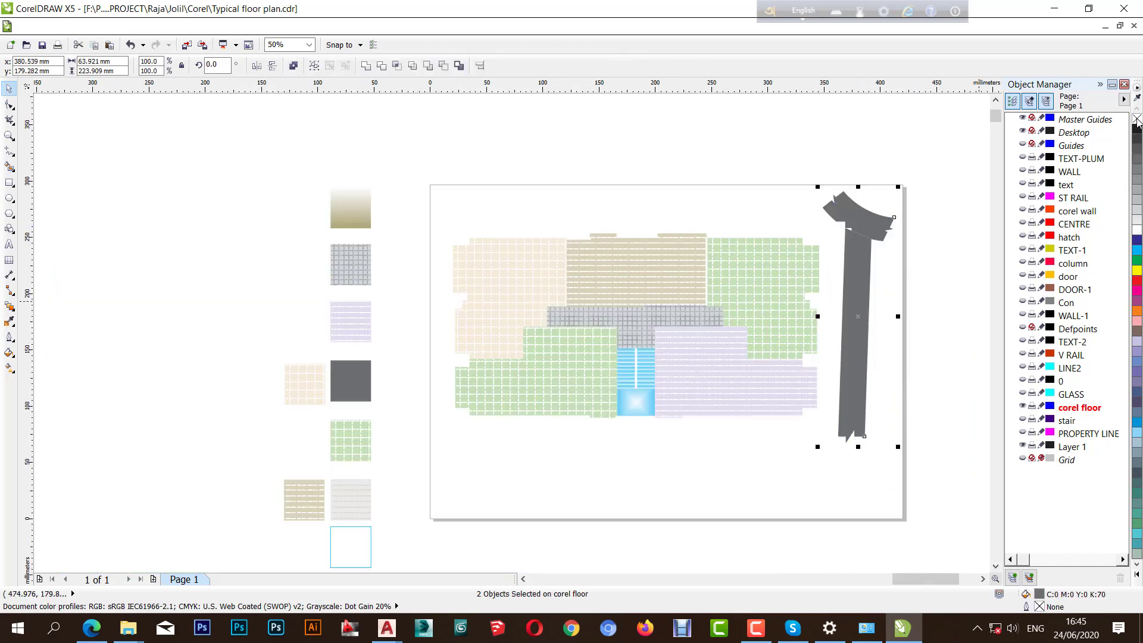
- Delete the extra node of the upper road shape to close the white notch where it meets the vertical road
scroll(859, 227, "up", 3)
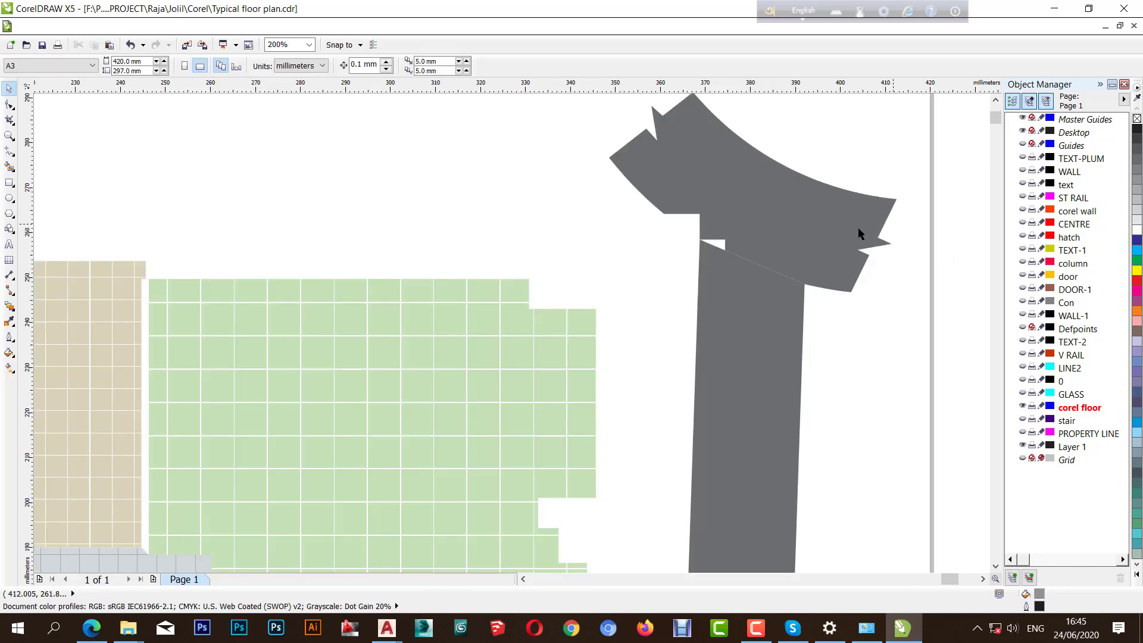
left_click(707, 263)
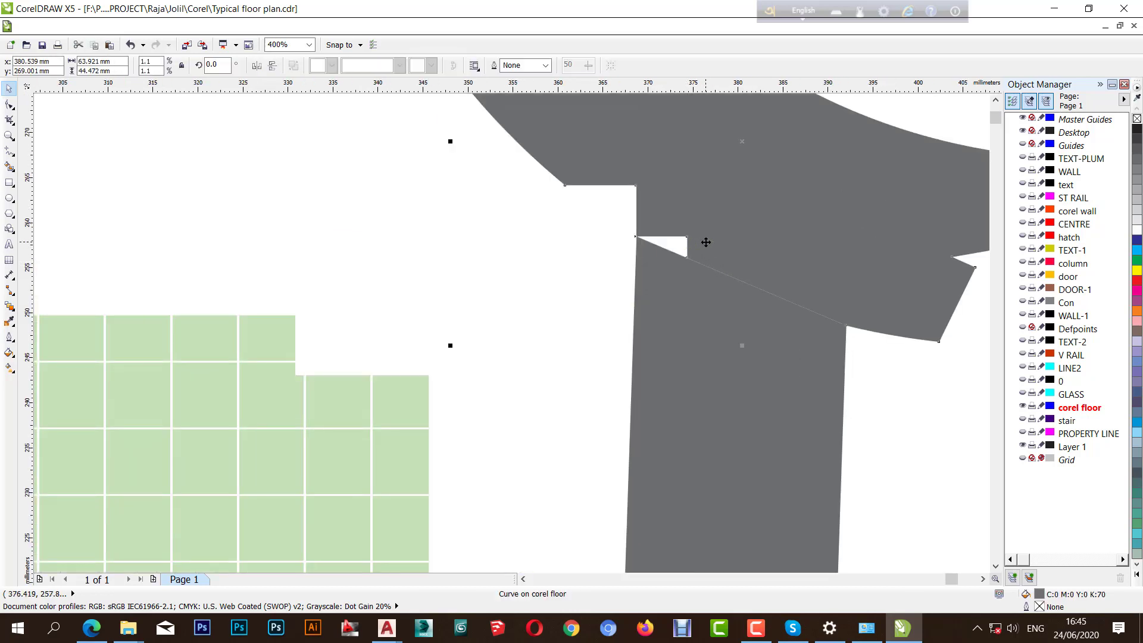
key("F10")
scroll(689, 237, "up", 1)
double_click(684, 234)
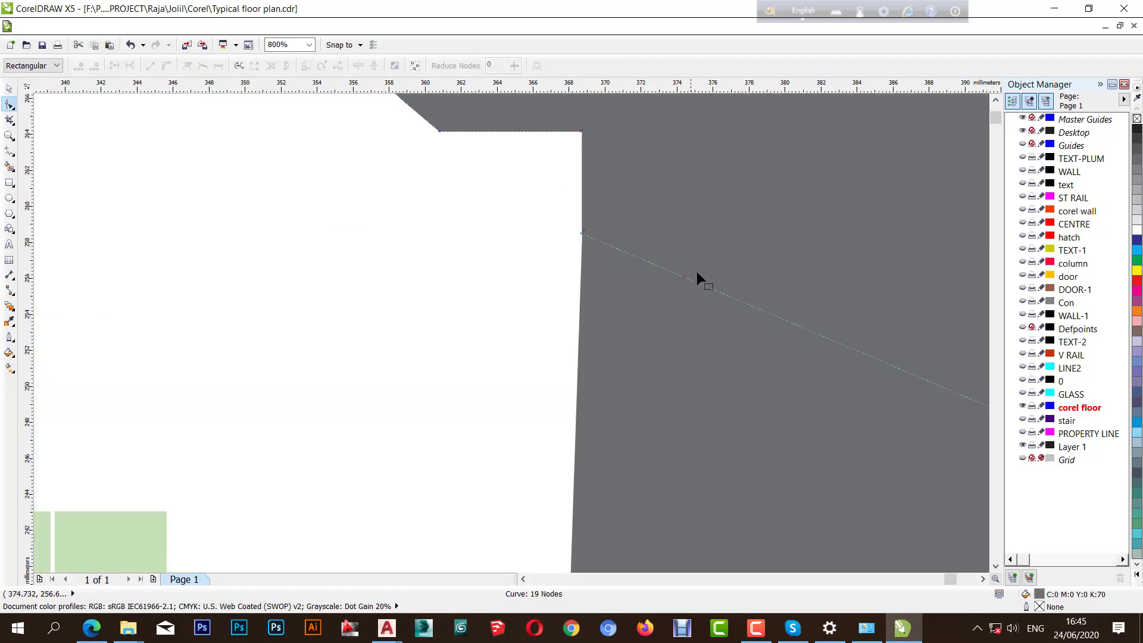
scroll(700, 275, "down", 3)
left_click(9, 88)
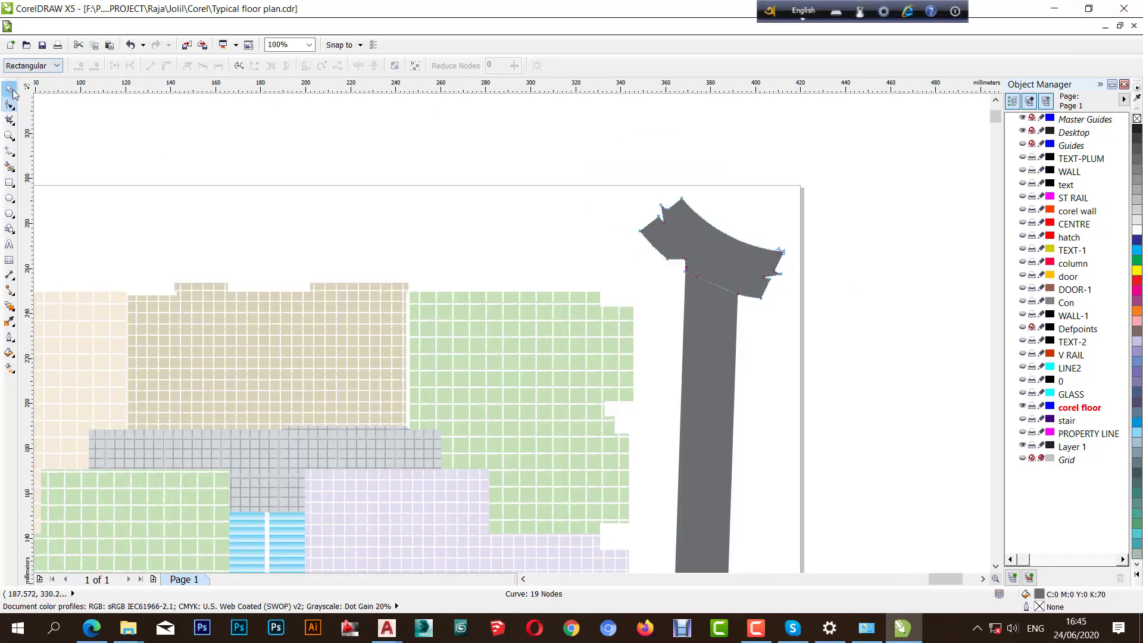
left_click(819, 271)
scroll(819, 271, "down", 2)
scroll(811, 317, "up", 1)
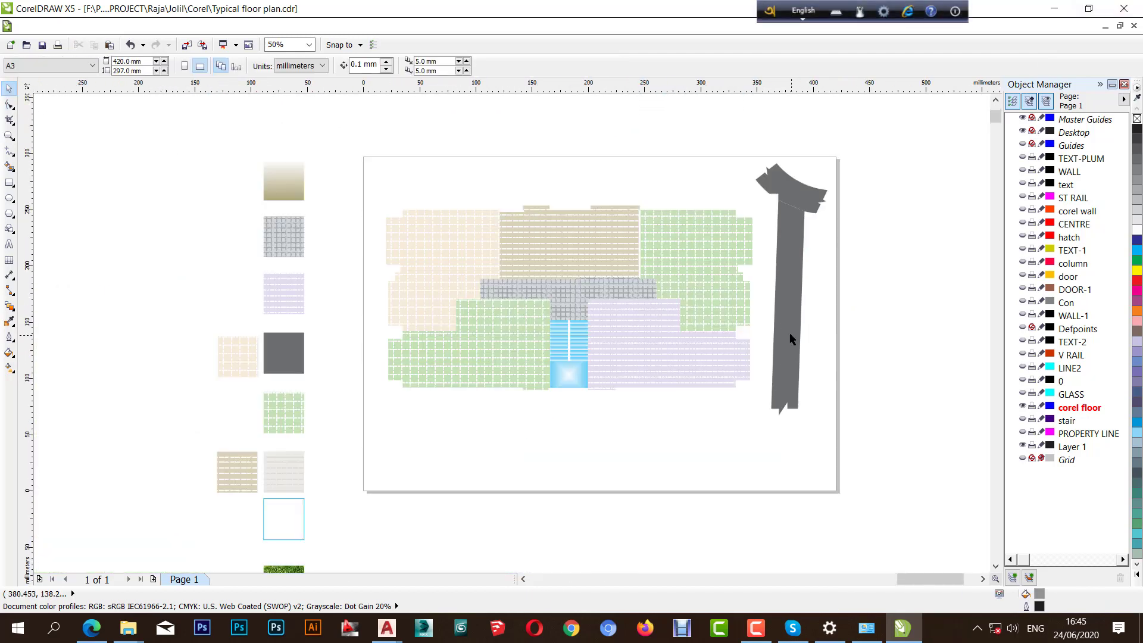
- Hide the corel floor layer, show the stair and PROPERTY LINE layers, and move corel floor beneath stair in the layer order
left_click(1022, 432)
left_click(1023, 407)
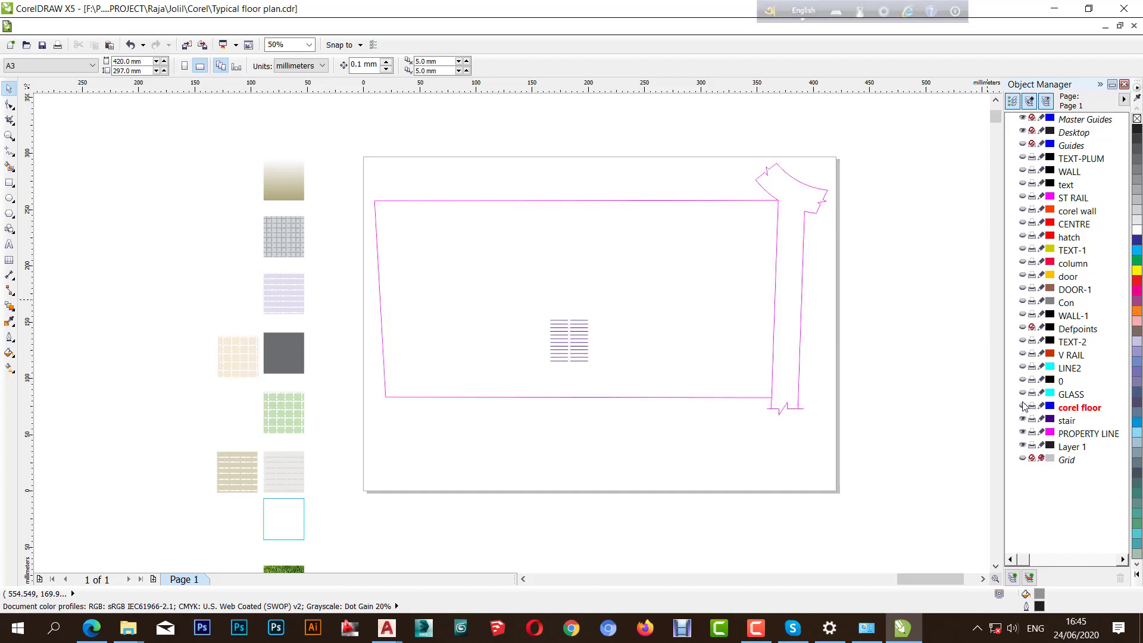
left_click(1079, 411)
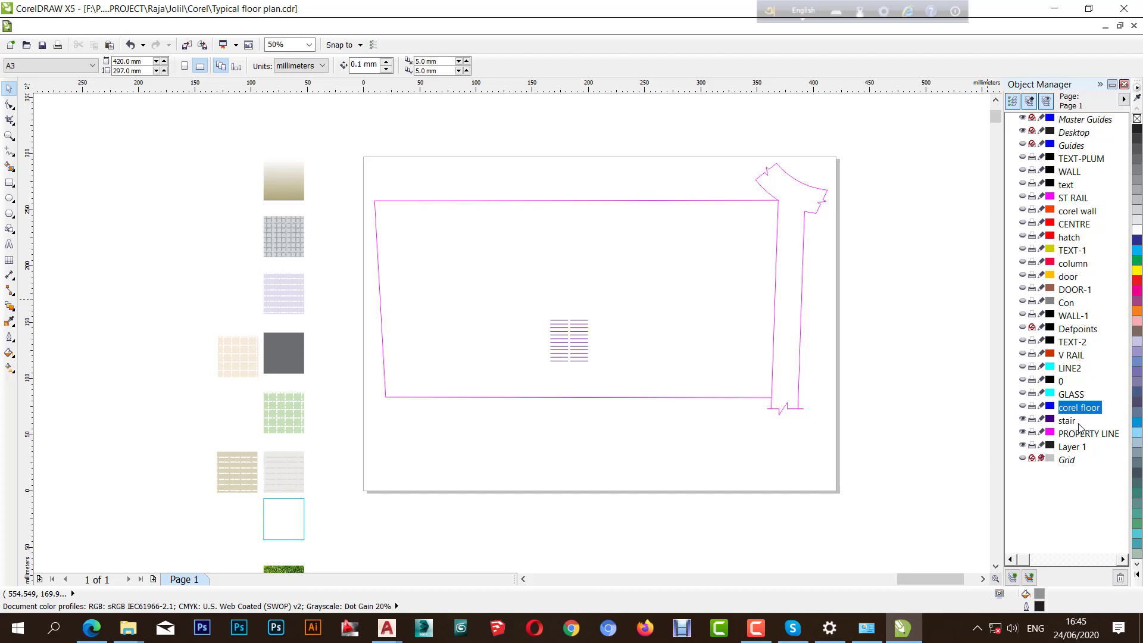
left_click_drag(1073, 431, 1073, 431)
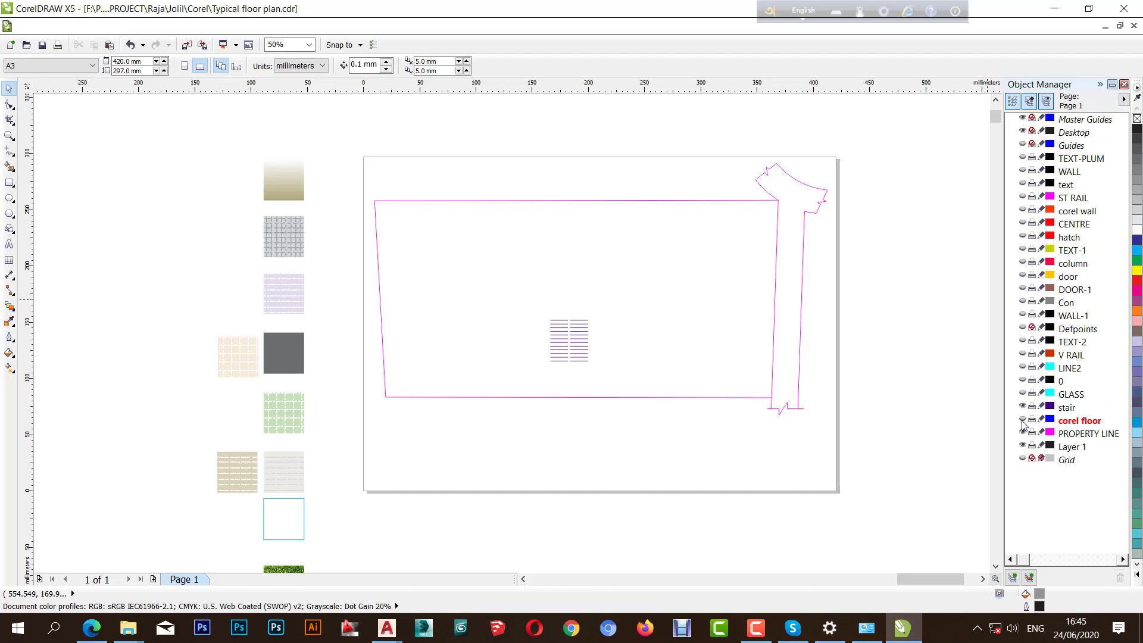
- Change the outline color of all the stair lines to black
scroll(584, 362, "up", 4)
scroll(549, 427, "down", 4)
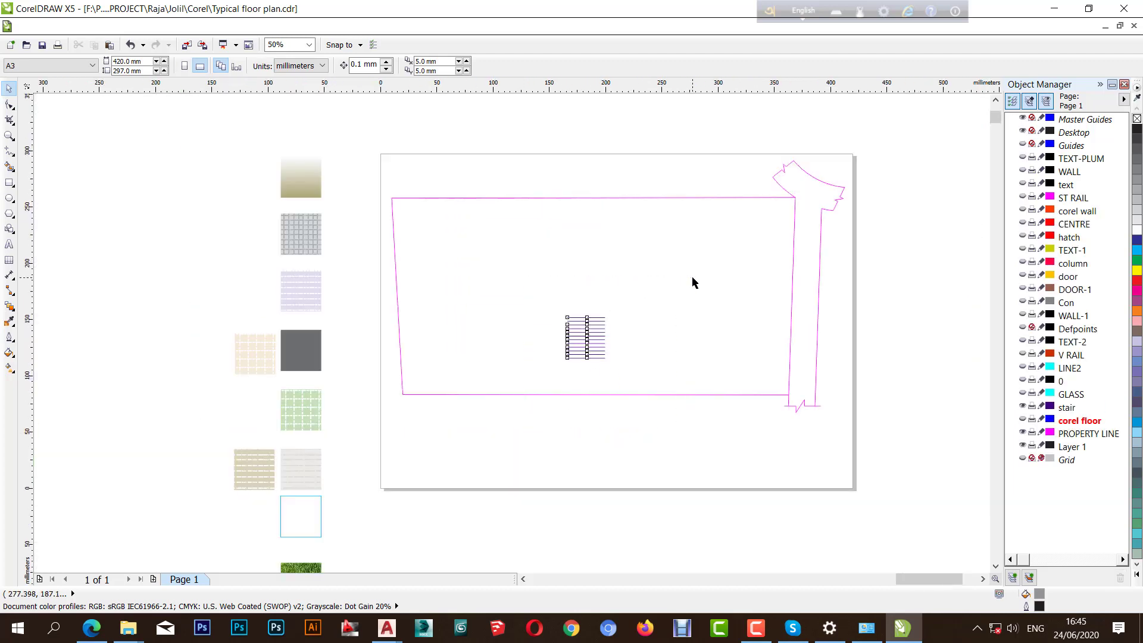
right_click(1137, 128)
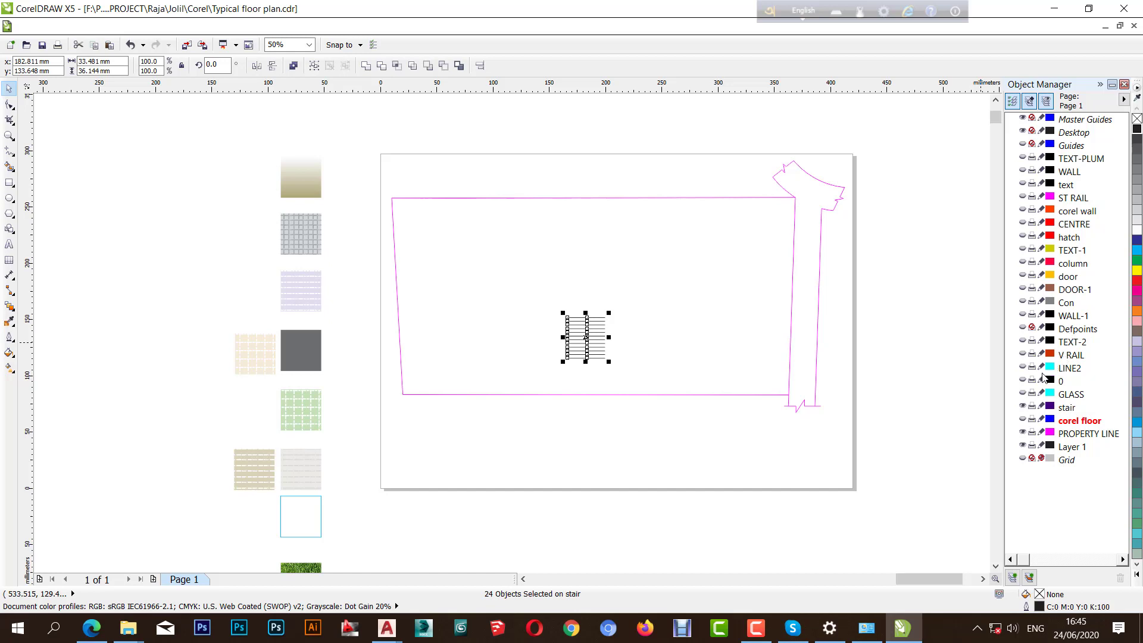
- Show the corel floor layer and all the other hidden plan layers up to TEXT-PLUM, leaving nothing selected
left_click(1023, 420)
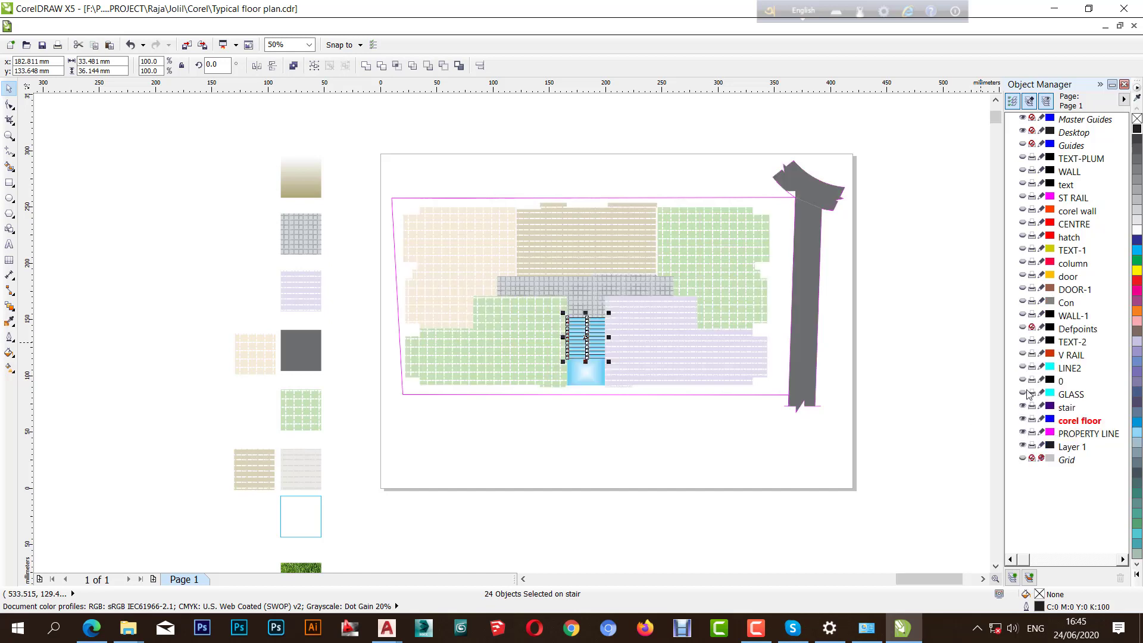
left_click(1023, 379)
left_click(1024, 340)
left_click(1023, 300)
left_click(1024, 287)
left_click(1023, 261)
left_click(1023, 235)
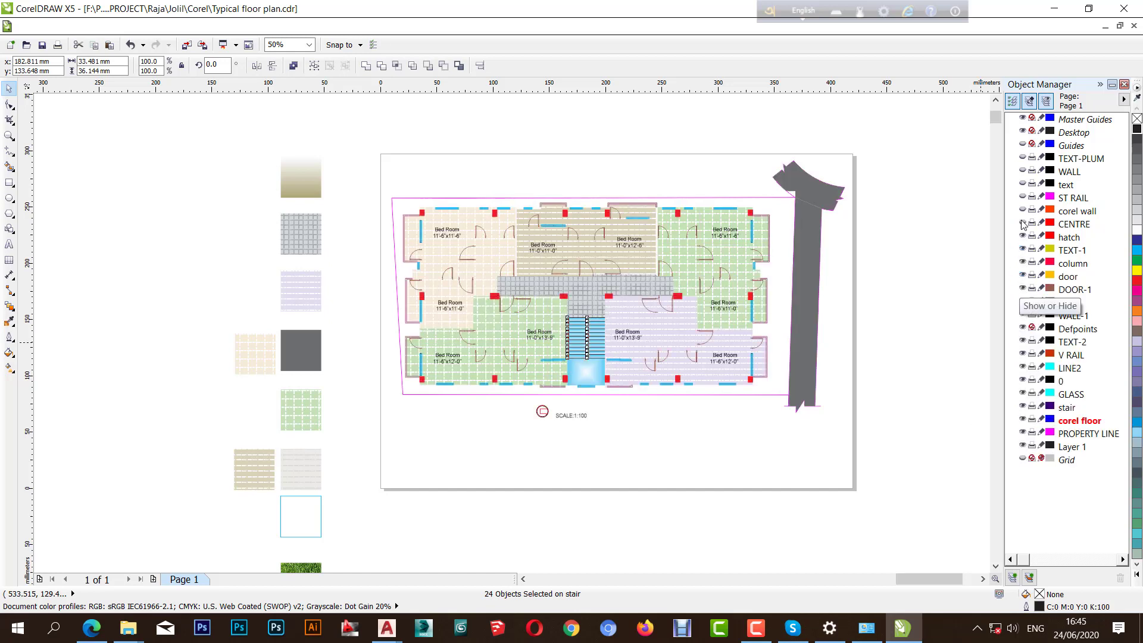
left_click(1023, 209)
left_click(1023, 183)
left_click(1023, 157)
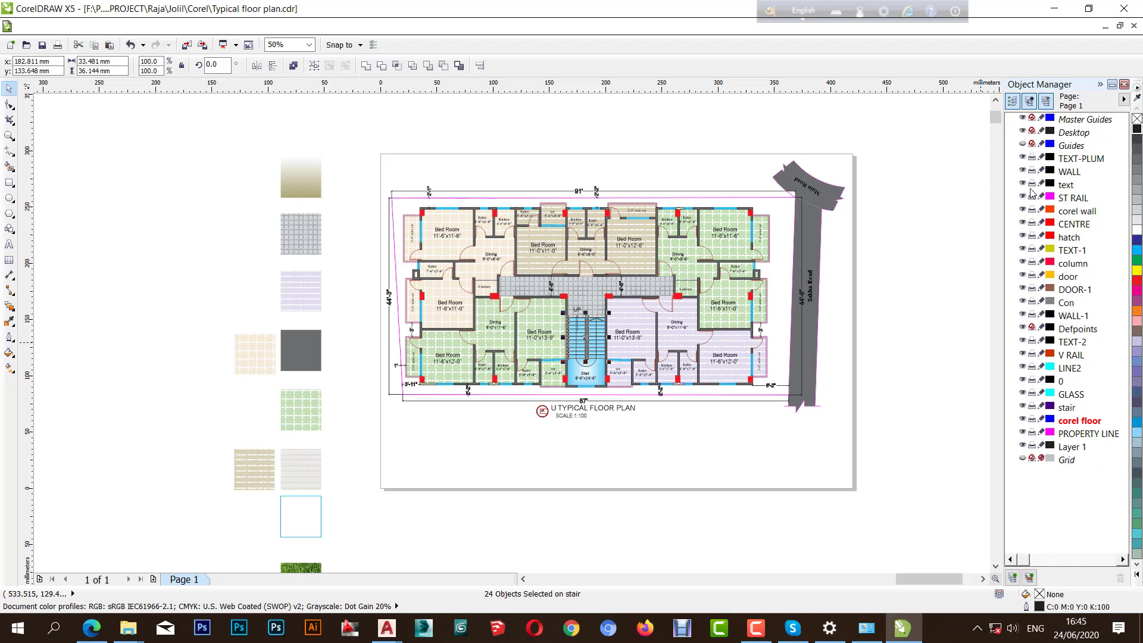
left_click(973, 402)
- Examine the floor fills, stairs and walls across the plan at close range for gaps and unfilled wall segments
scroll(530, 339, "up", 2)
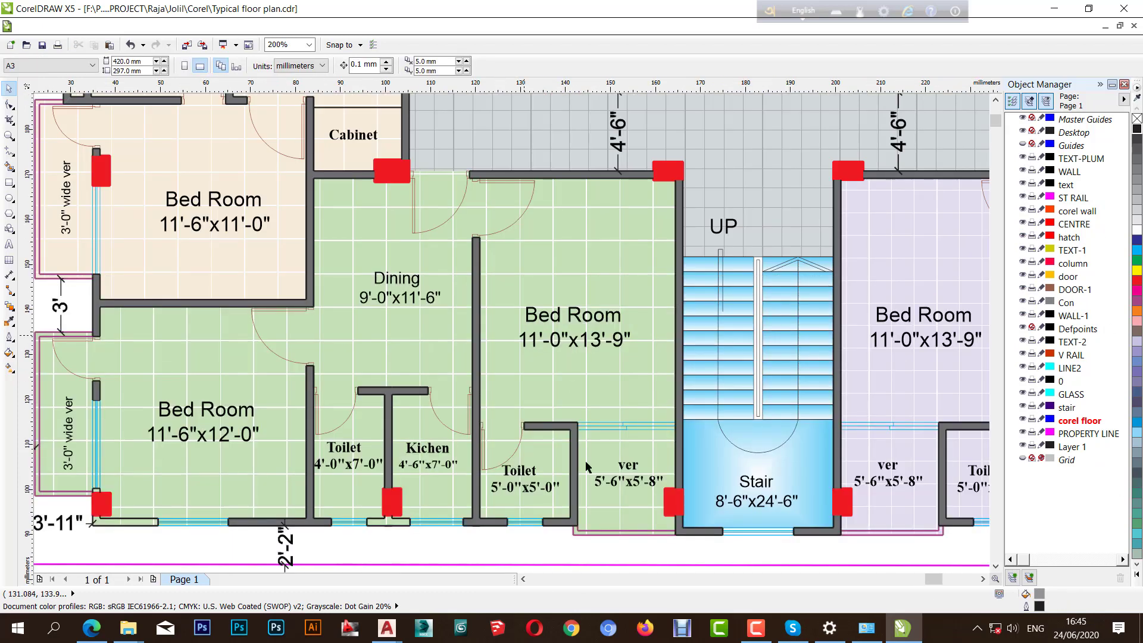
scroll(274, 232, "up", 1)
scroll(566, 361, "down", 1)
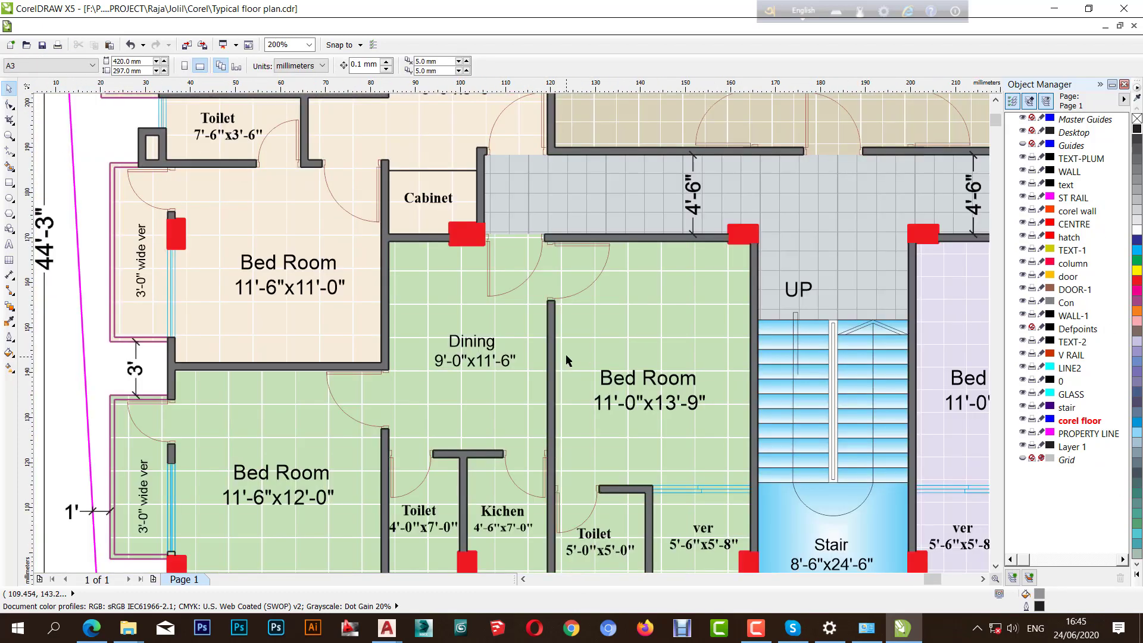
scroll(567, 356, "down", 1)
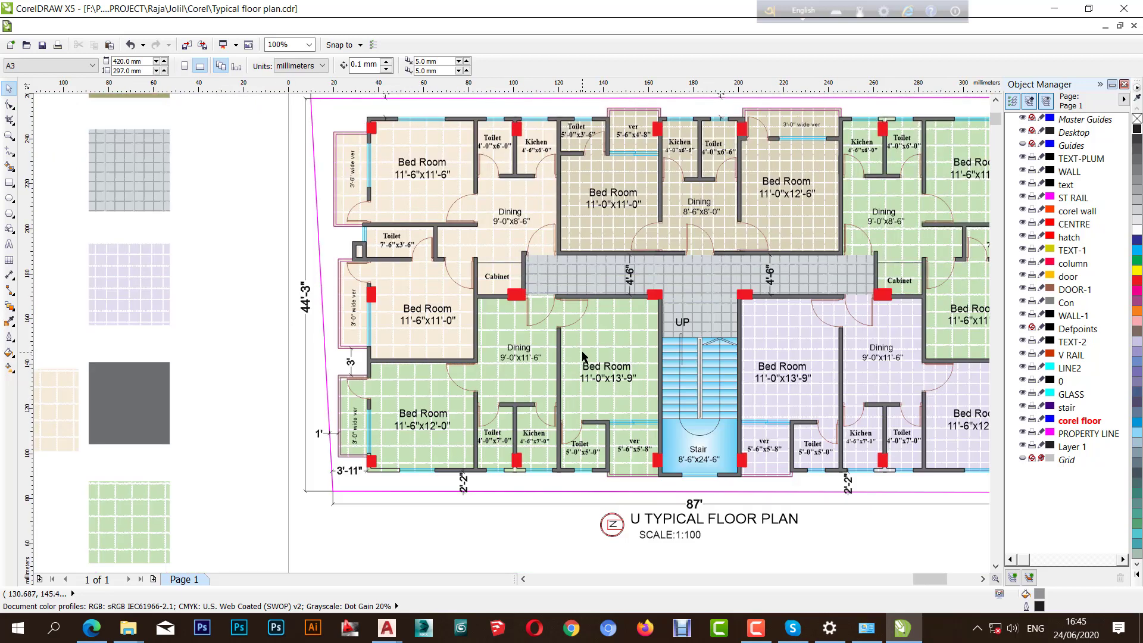
scroll(604, 374, "up", 2)
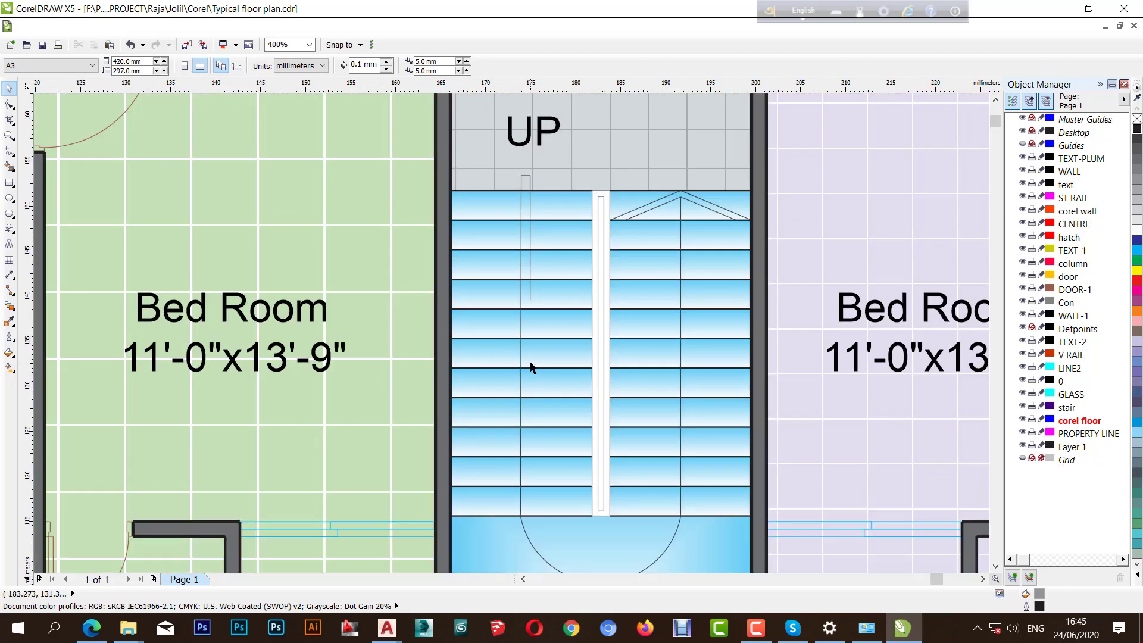
scroll(532, 368, "down", 1)
scroll(593, 379, "down", 1)
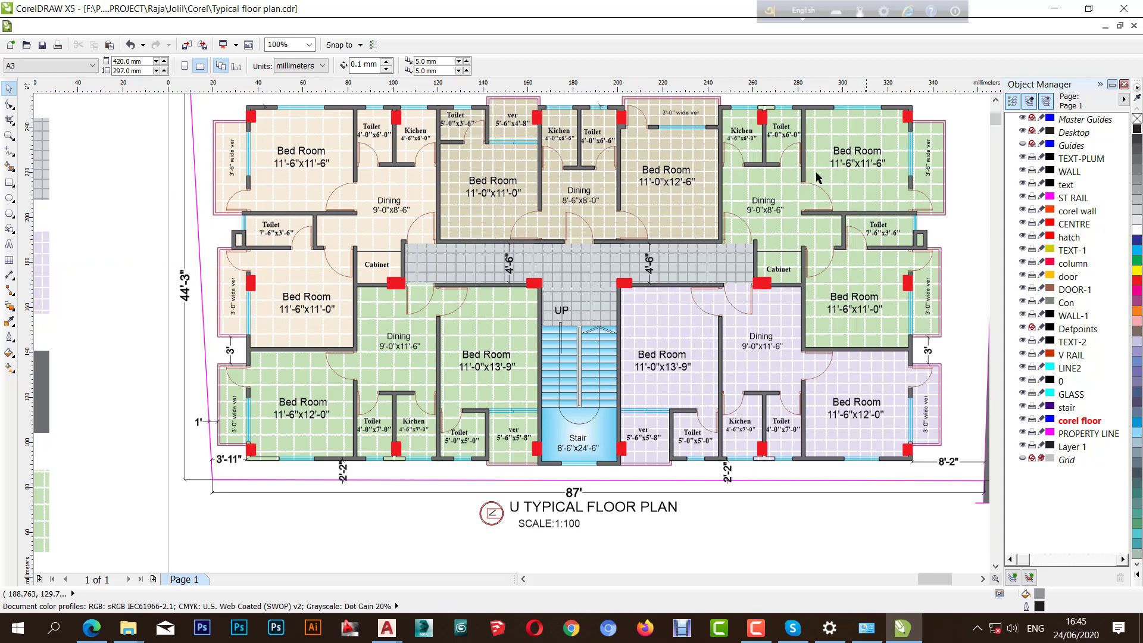
scroll(744, 146, "up", 2)
scroll(589, 281, "down", 1)
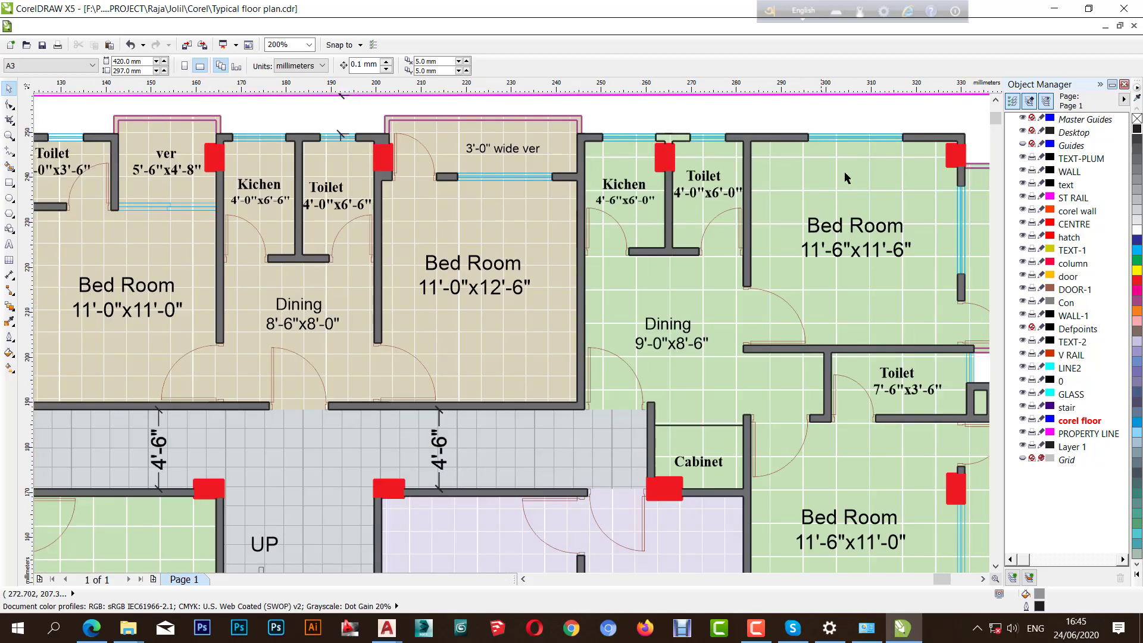
scroll(845, 177, "up", 1)
scroll(748, 229, "down", 1)
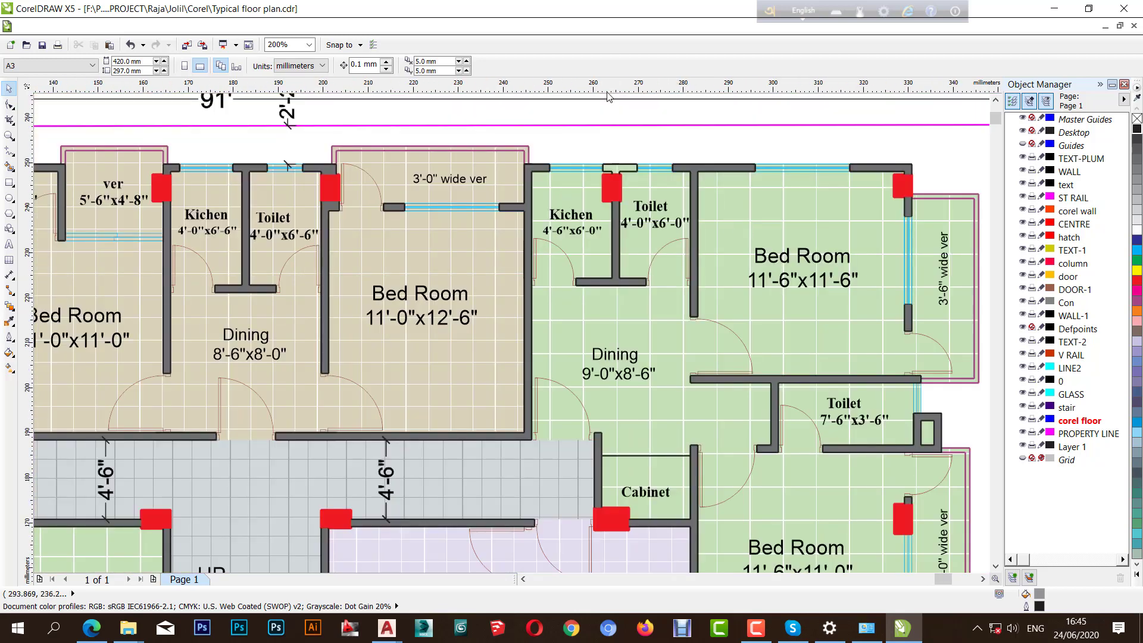
scroll(721, 127, "up", 1)
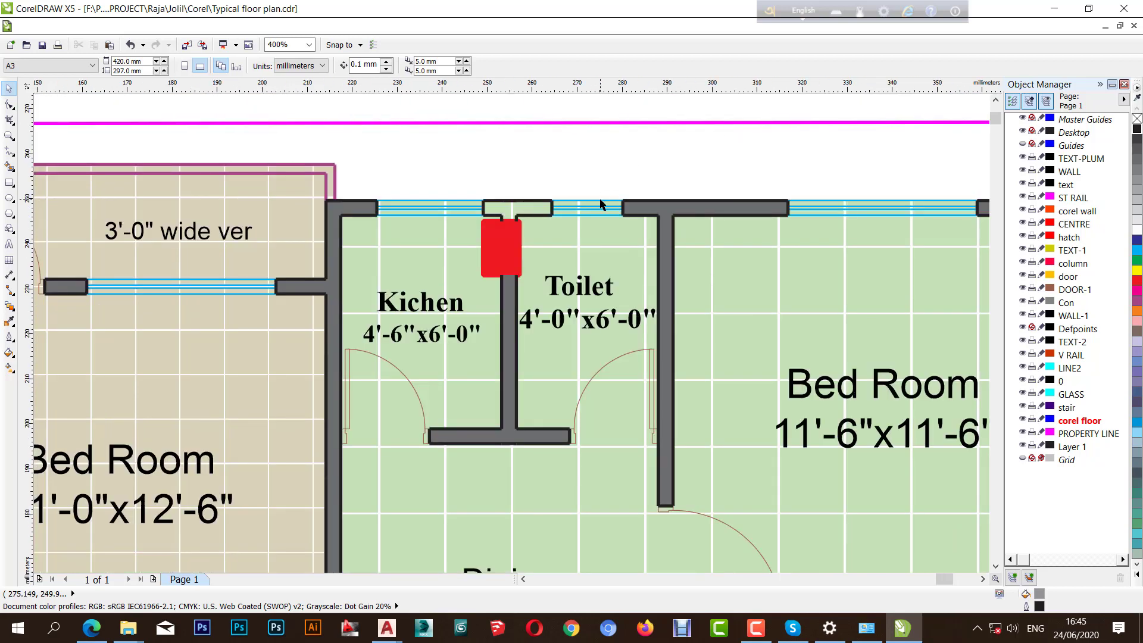
scroll(602, 201, "down", 1)
scroll(700, 162, "up", 1)
scroll(688, 185, "down", 1)
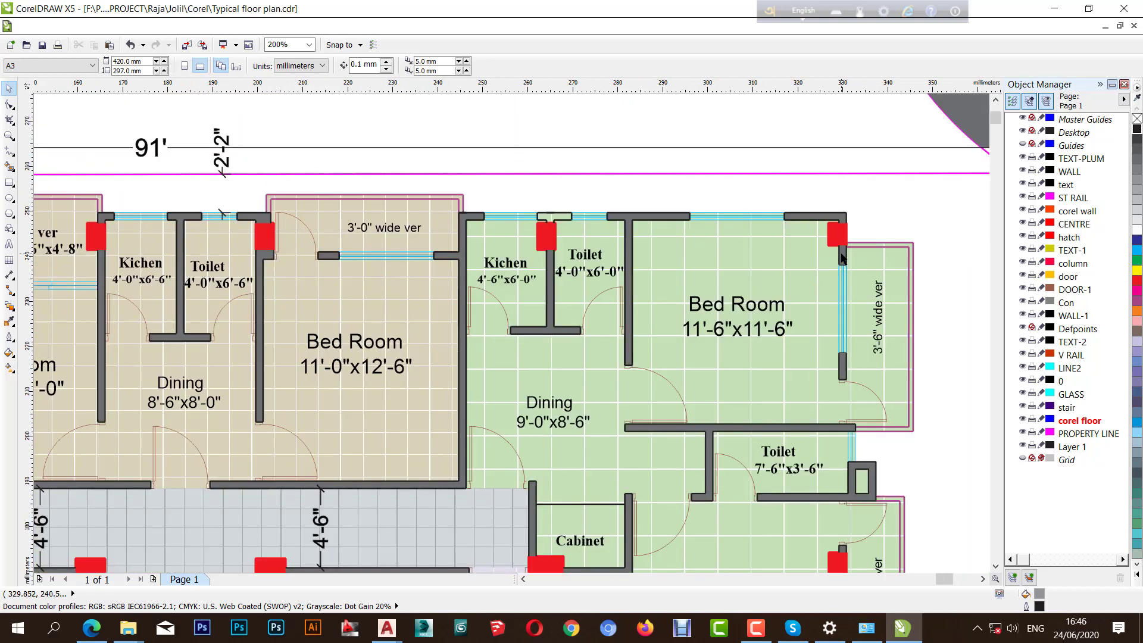
- Copy the gray wall fill beside the upper-right bedroom window to the left end of the unfilled wall segment above the kitchen and toilet
left_click(843, 257)
left_click(549, 214)
scroll(552, 214, "up", 2)
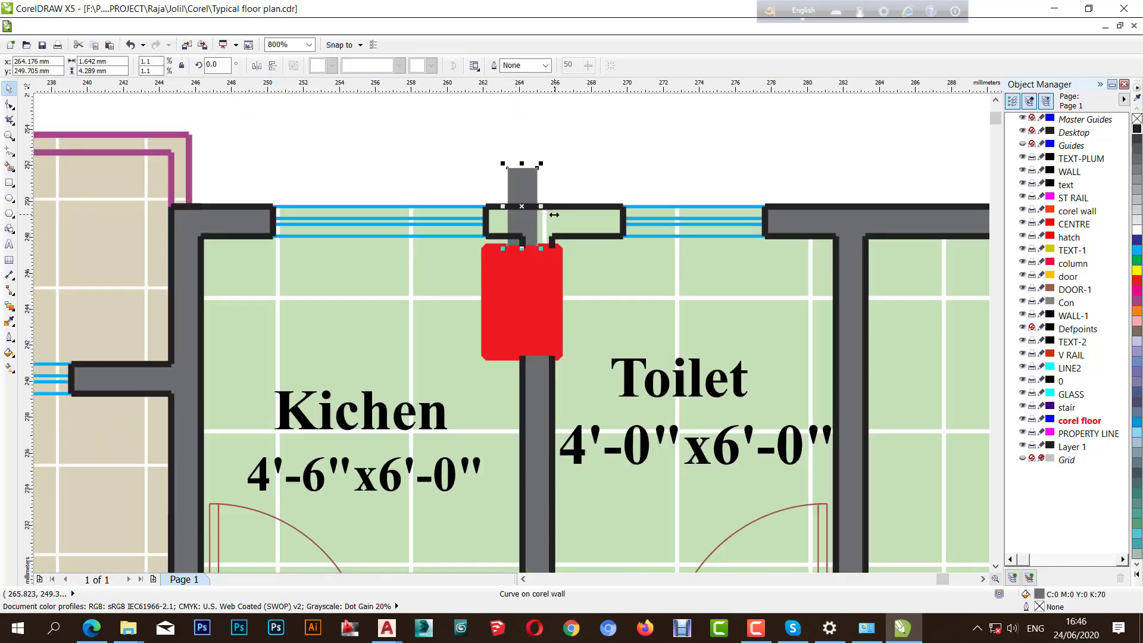
scroll(553, 213, "up", 2)
scroll(530, 193, "down", 1)
scroll(529, 178, "up", 1)
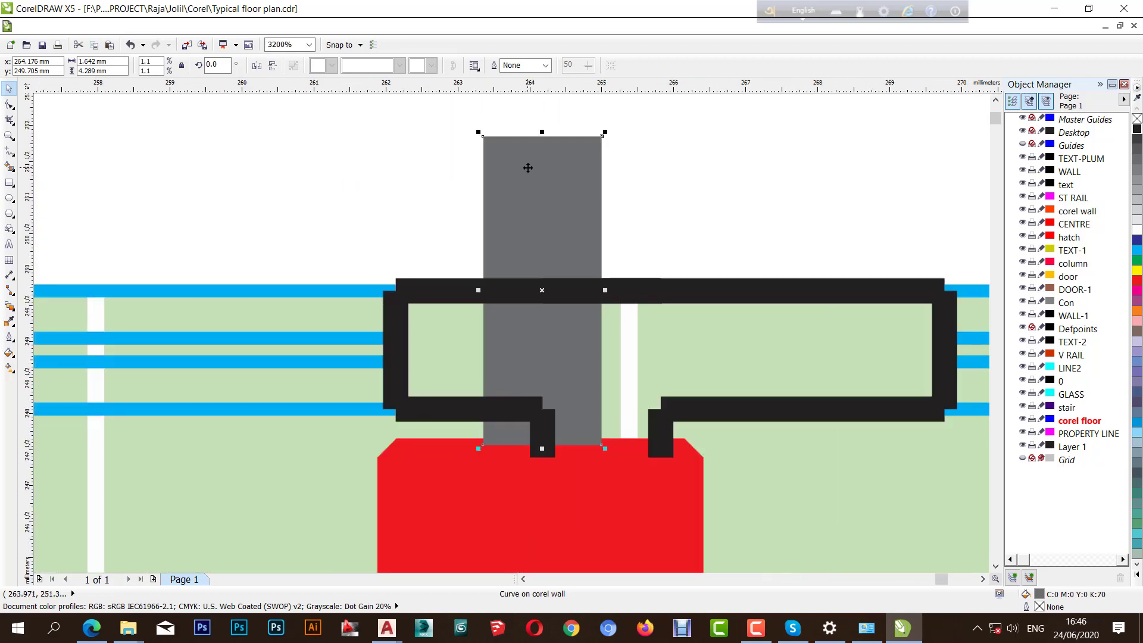
left_click_drag(529, 168, 441, 320)
- Reshape the copied gray fill by its nodes to the rectangular outline of the wall segment between the kitchen and toilet windows
scroll(458, 313, "down", 1)
key("F10")
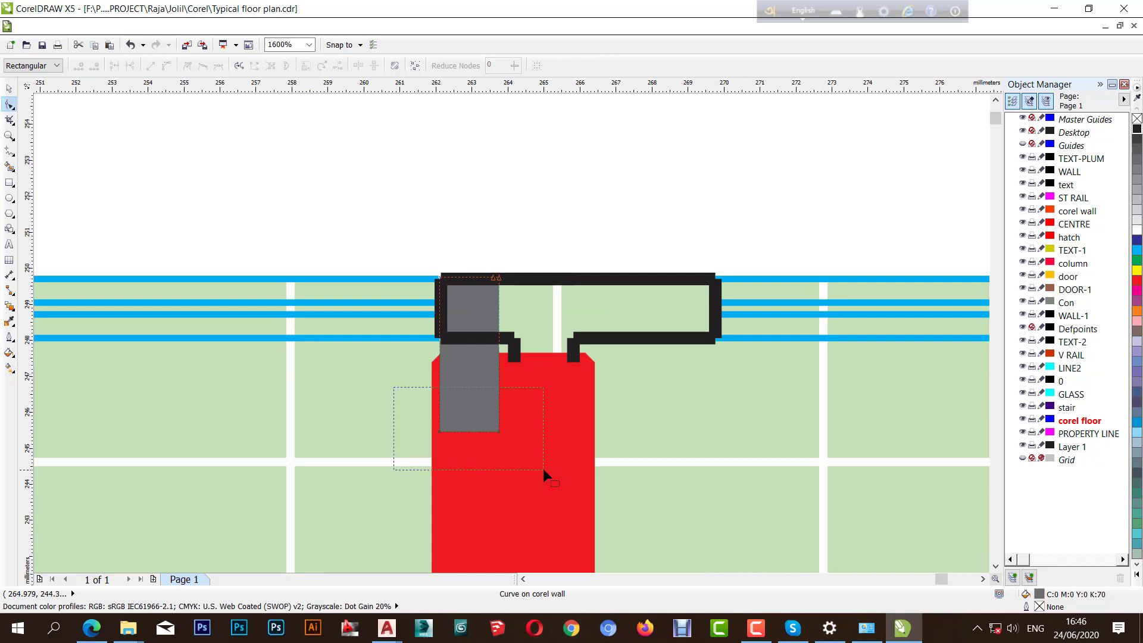
left_click_drag(543, 469, 543, 469)
scroll(495, 437, "up", 1)
left_click_drag(386, 425, 386, 240)
scroll(476, 161, "down", 1)
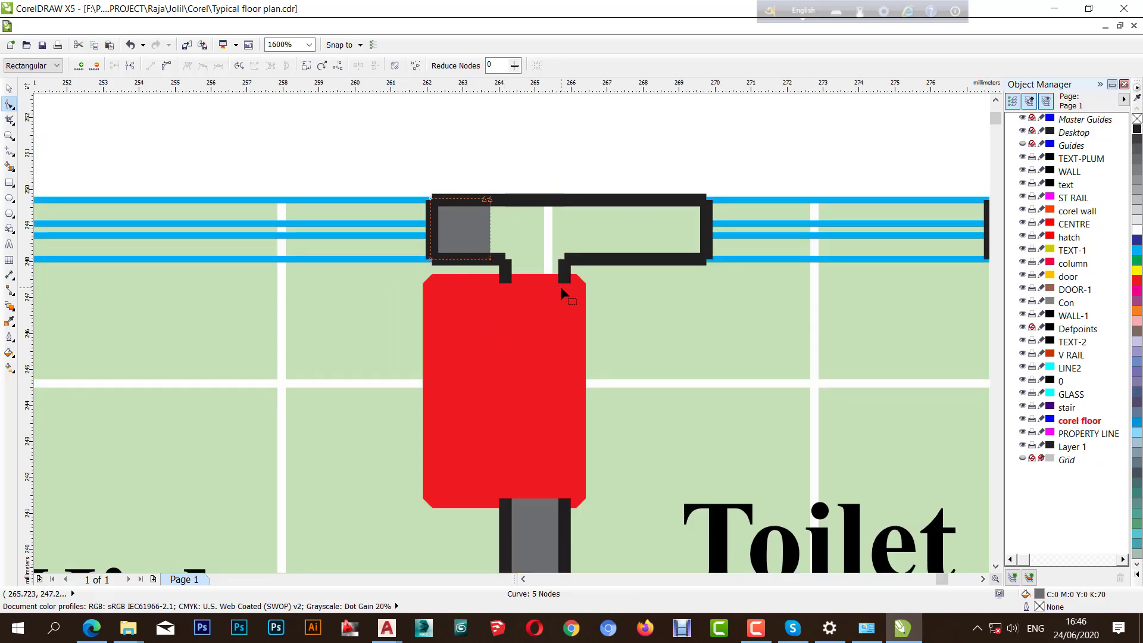
left_click_drag(490, 260, 707, 260)
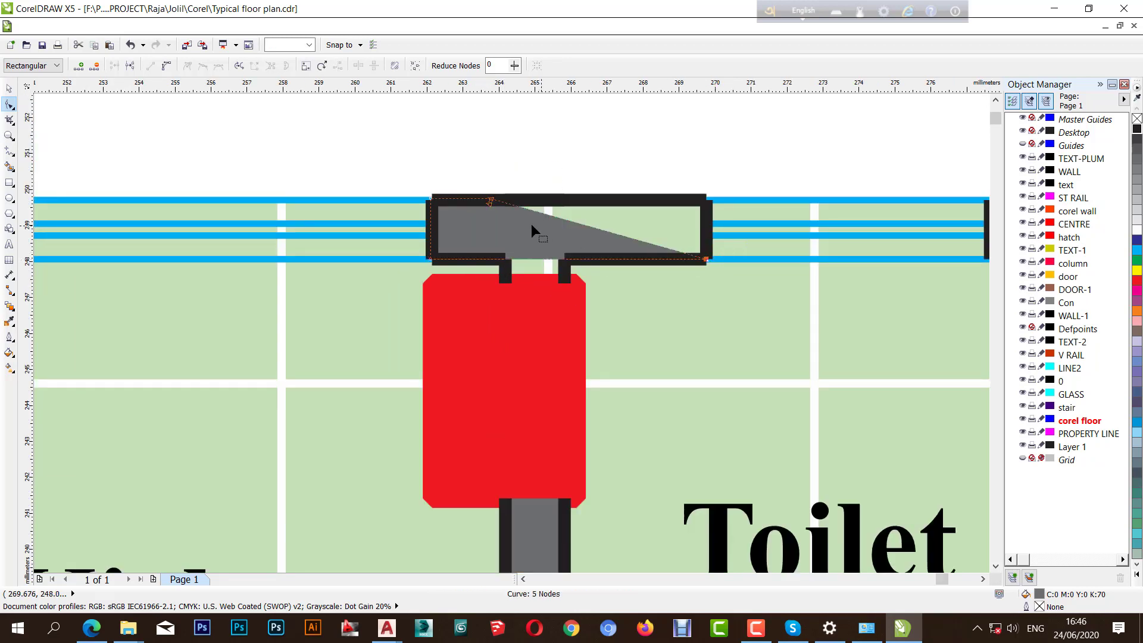
left_click_drag(492, 203, 705, 198)
- Add nodes to the gray fill's lower edge and extend it down the short wall neck to the red column
scroll(524, 259, "up", 2)
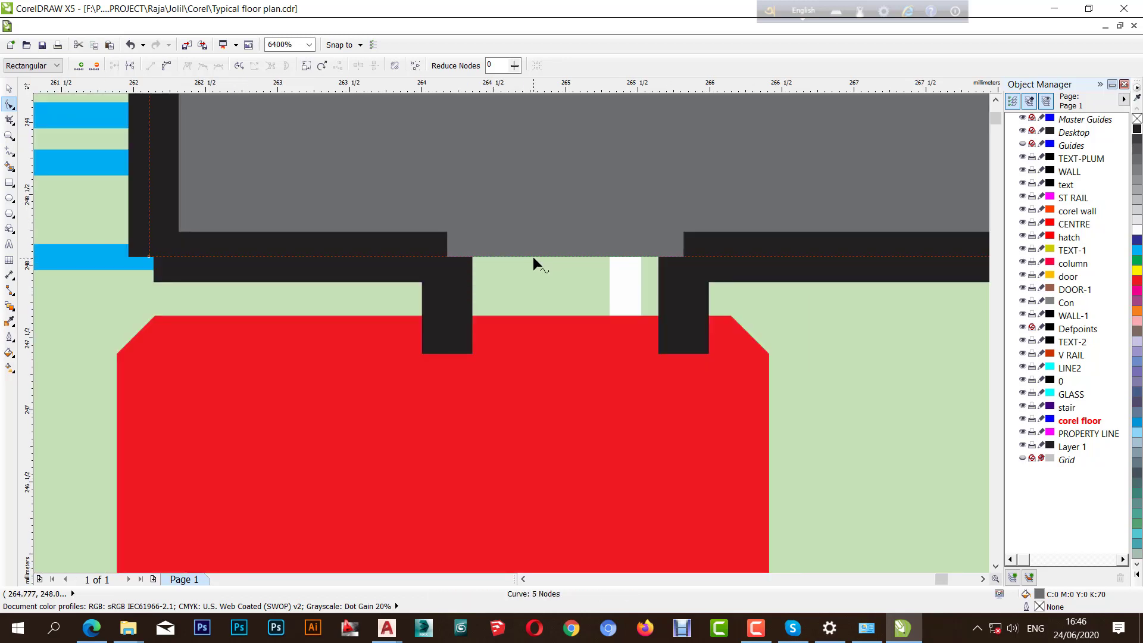
left_click_drag(535, 256, 451, 265)
left_click(517, 253)
left_click_drag(527, 256, 685, 258)
double_click(562, 255)
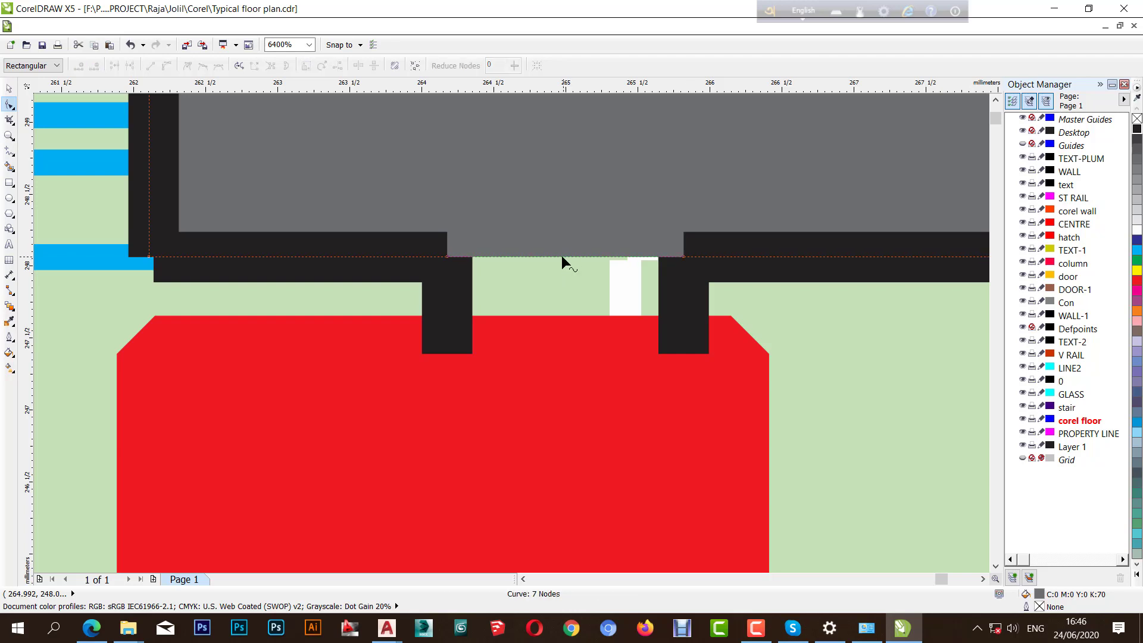
left_click_drag(562, 255, 444, 354)
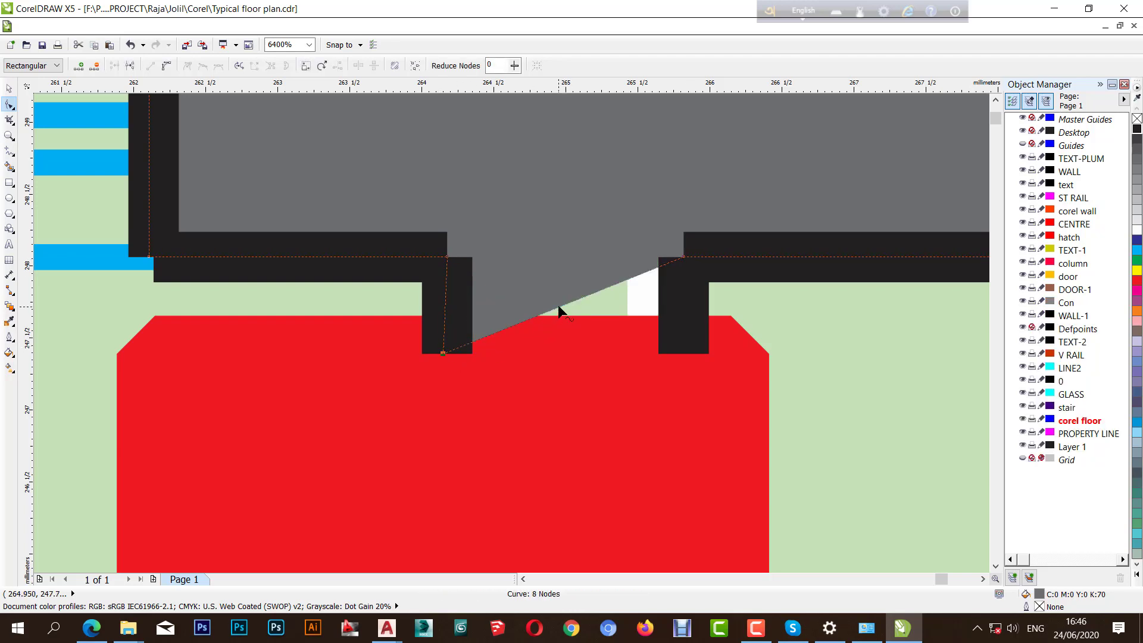
double_click(558, 305)
left_click_drag(558, 305, 691, 353)
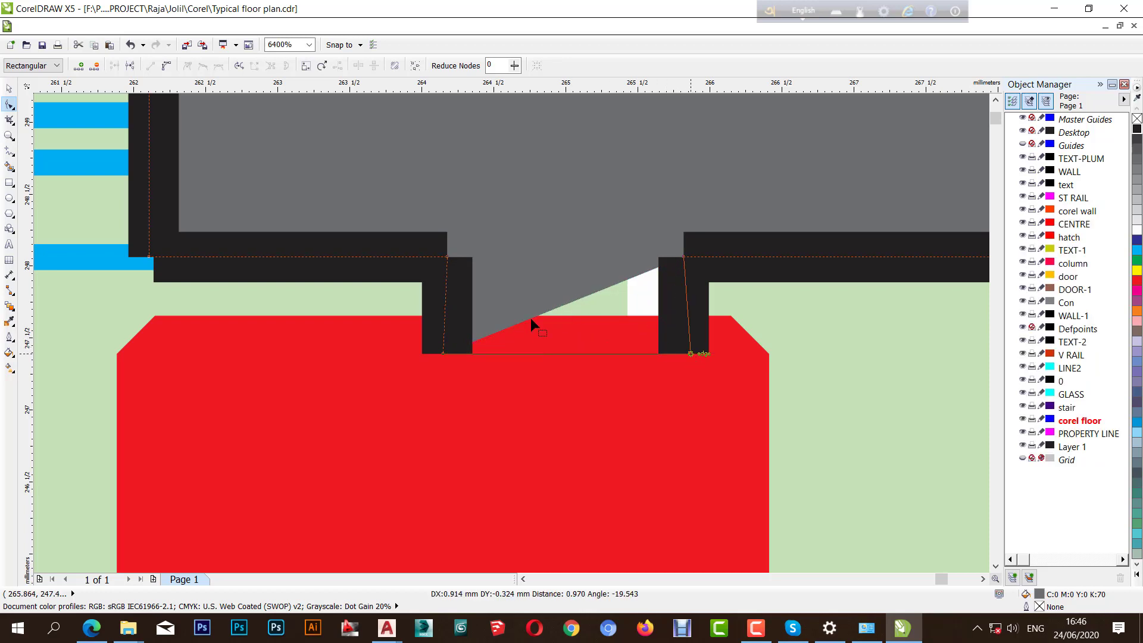
key("space")
- Move the column layer above TEXT-PLUM in the layer order so that the columns cover the wall ends
scroll(569, 377, "down", 8)
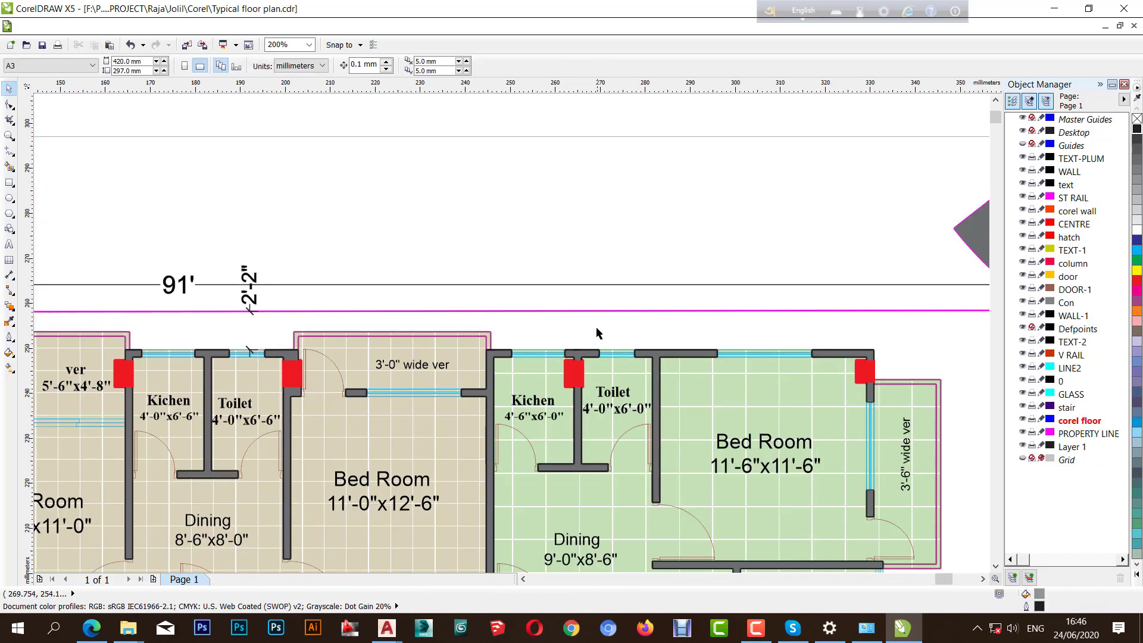
scroll(589, 357, "up", 8)
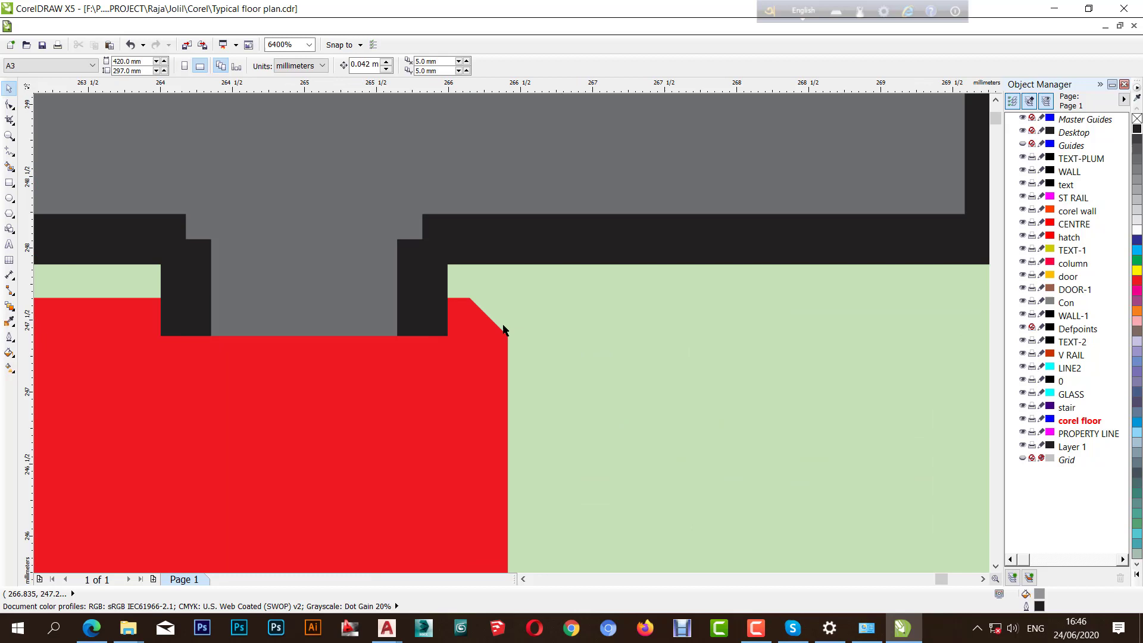
left_click(469, 362)
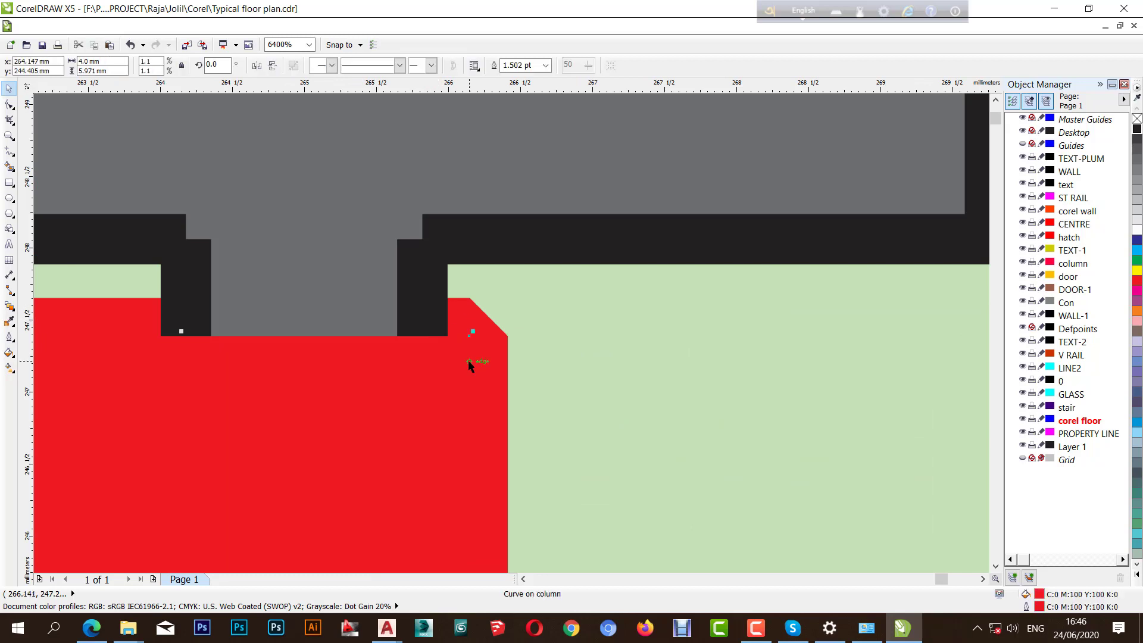
left_click(1079, 264)
left_click_drag(1079, 158, 1079, 156)
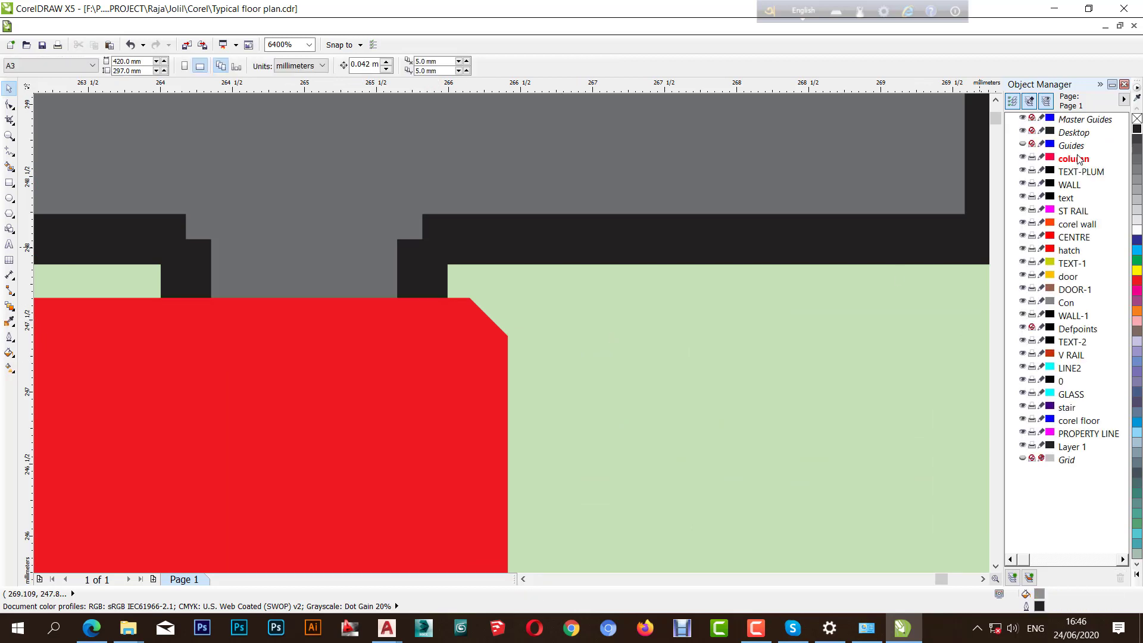
- Hide all the plan layers except column
scroll(658, 256, "down", 4)
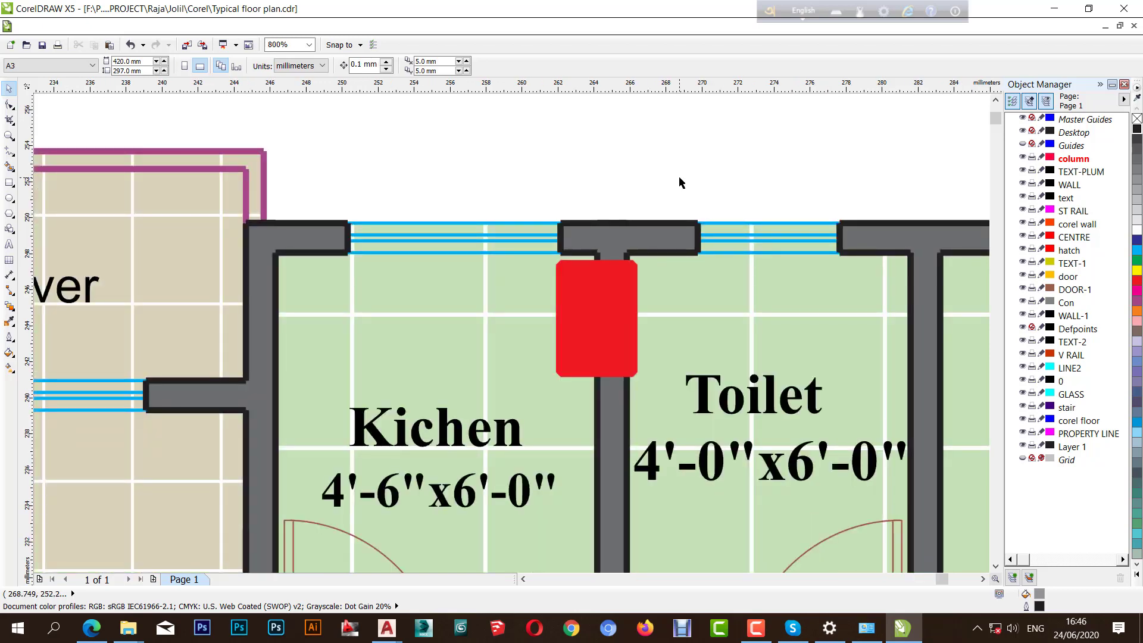
scroll(691, 201, "down", 2)
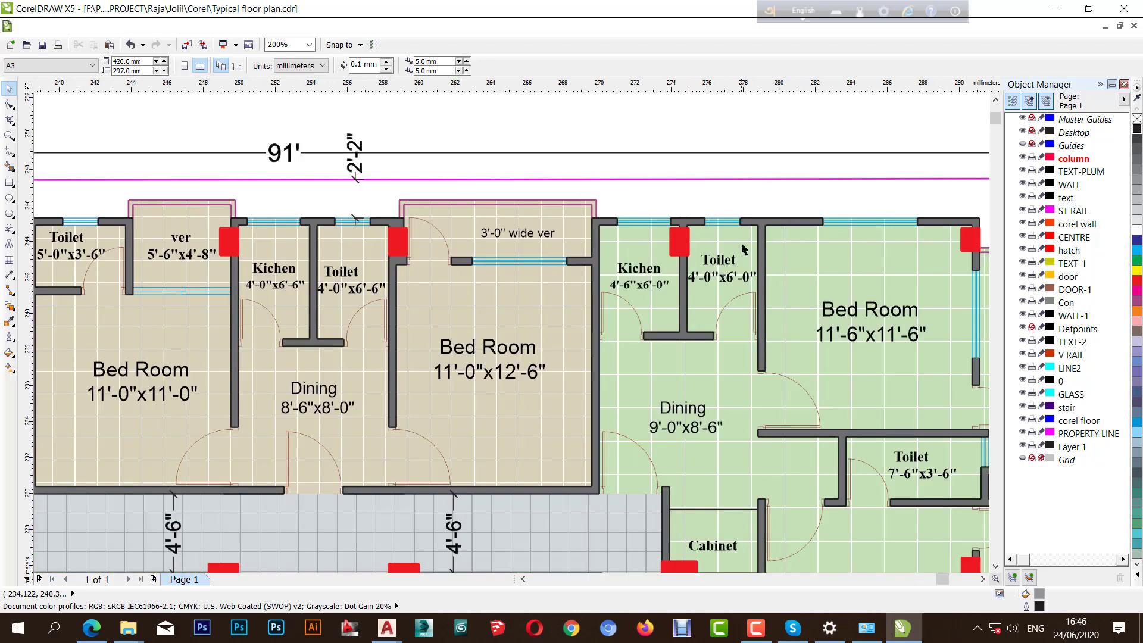
scroll(571, 271, "up", 2)
scroll(610, 293, "down", 4)
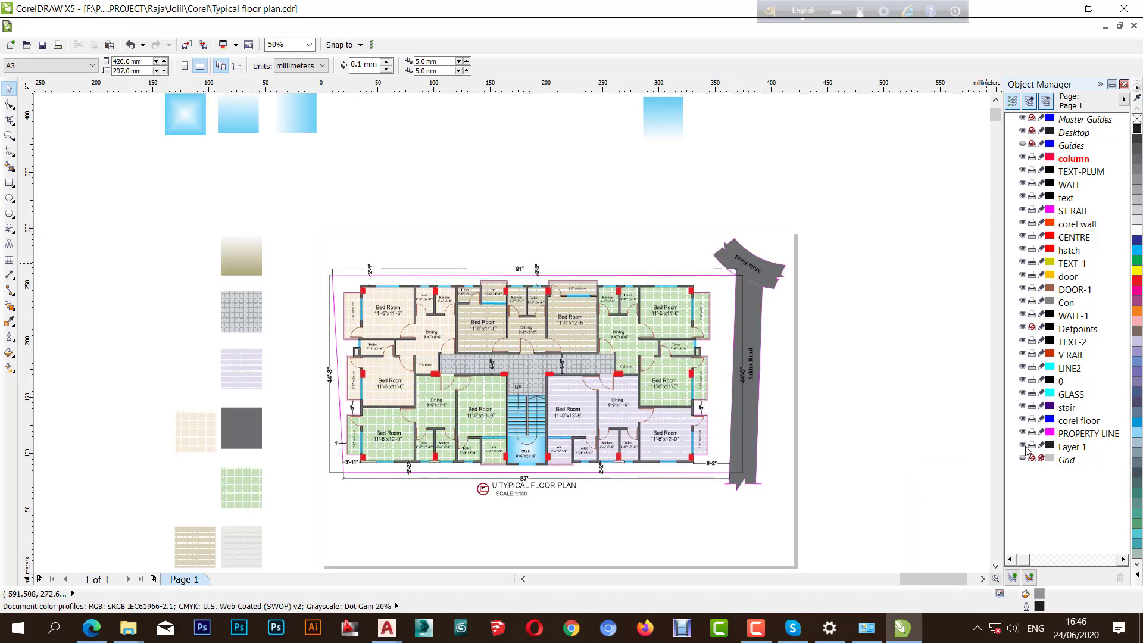
left_click_drag(1025, 447, 1023, 171)
- Select all the red columns and set their outlines to sharp mitered corners with the Outline Pen
left_click_drag(358, 264, 793, 504)
double_click(1046, 605)
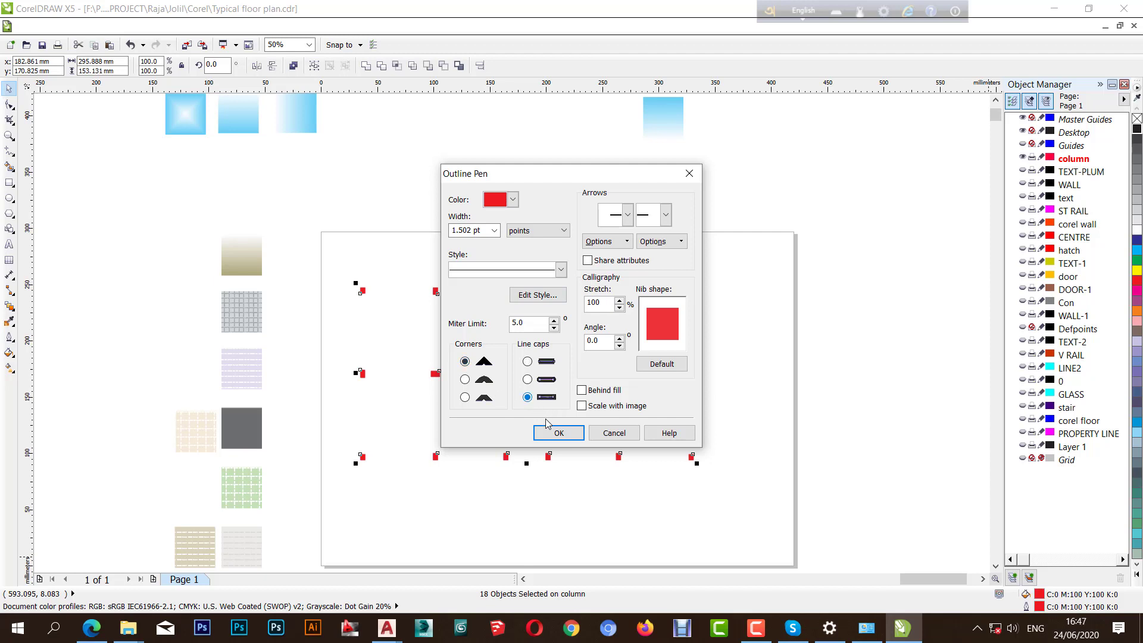
left_click(557, 434)
left_click(619, 462)
scroll(619, 458, "up", 5)
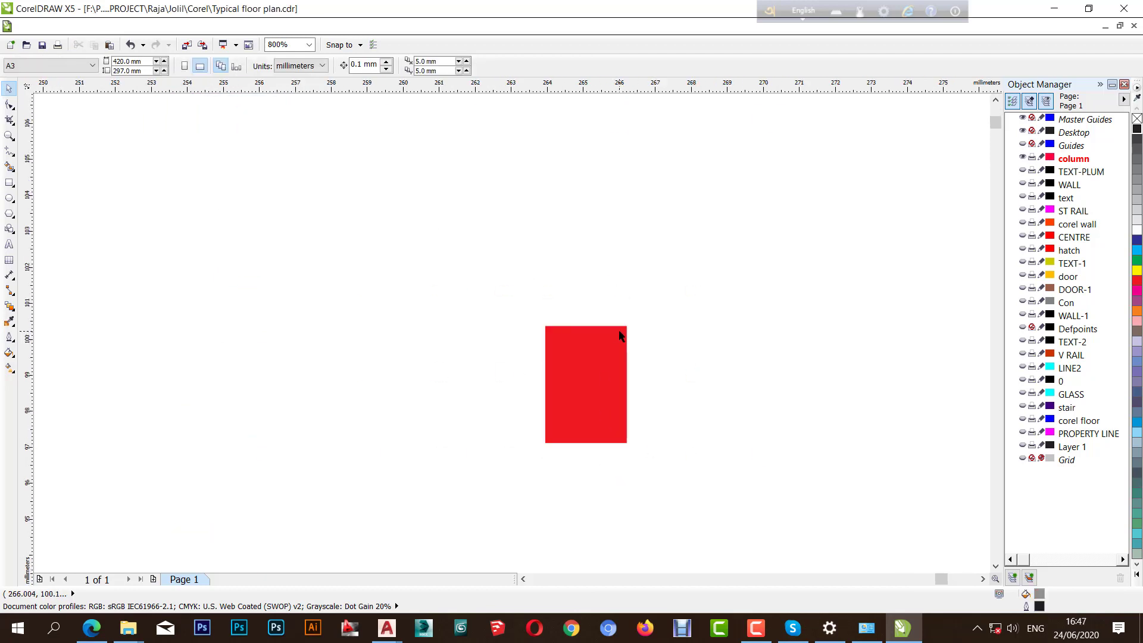
- Show the WALL layer and hide the column layer so that only the wall outlines and their dimensions are displayed
scroll(619, 334, "up", 2)
scroll(774, 296, "down", 5)
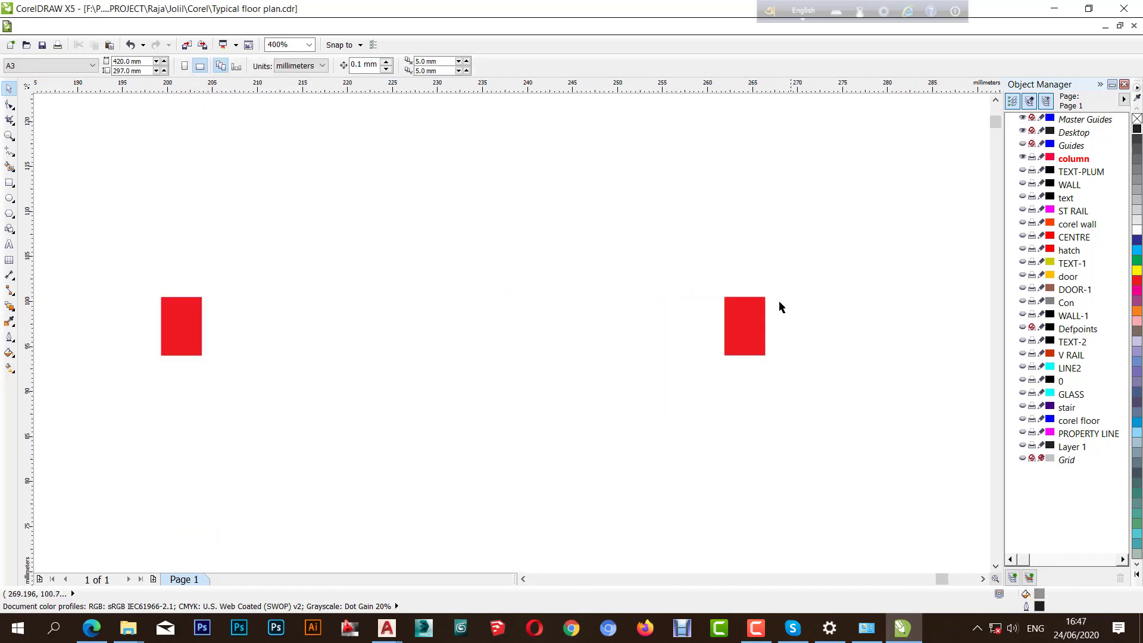
left_click(1023, 184)
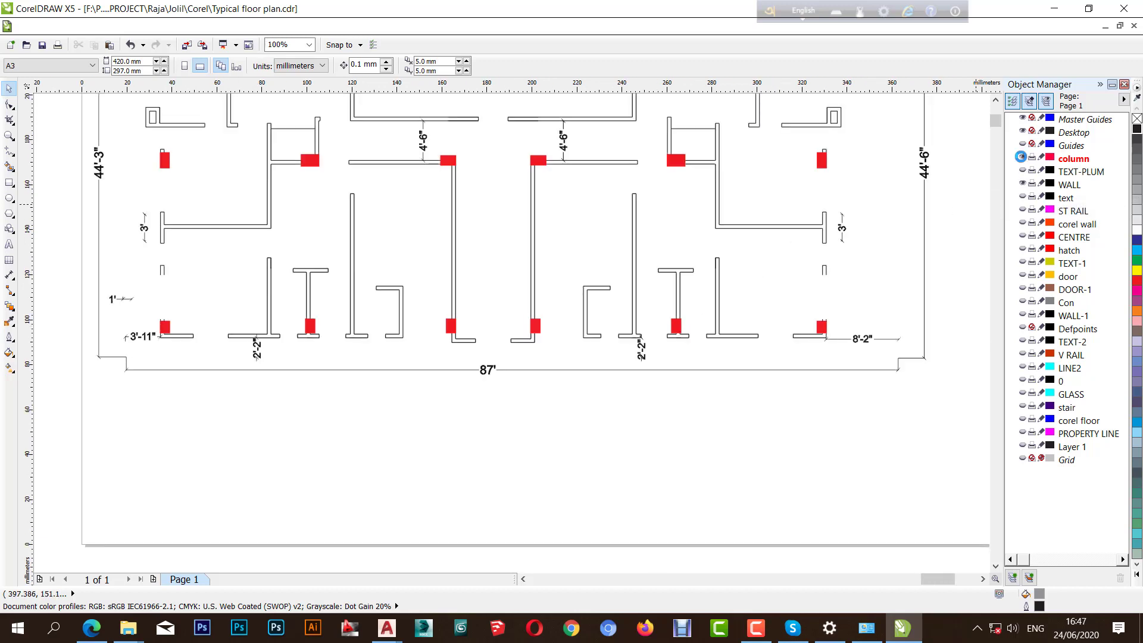
left_click(1021, 157)
- Select all objects on the WALL layer and set their outlines to extended square line caps with the Outline Pen
scroll(559, 304, "up", 3)
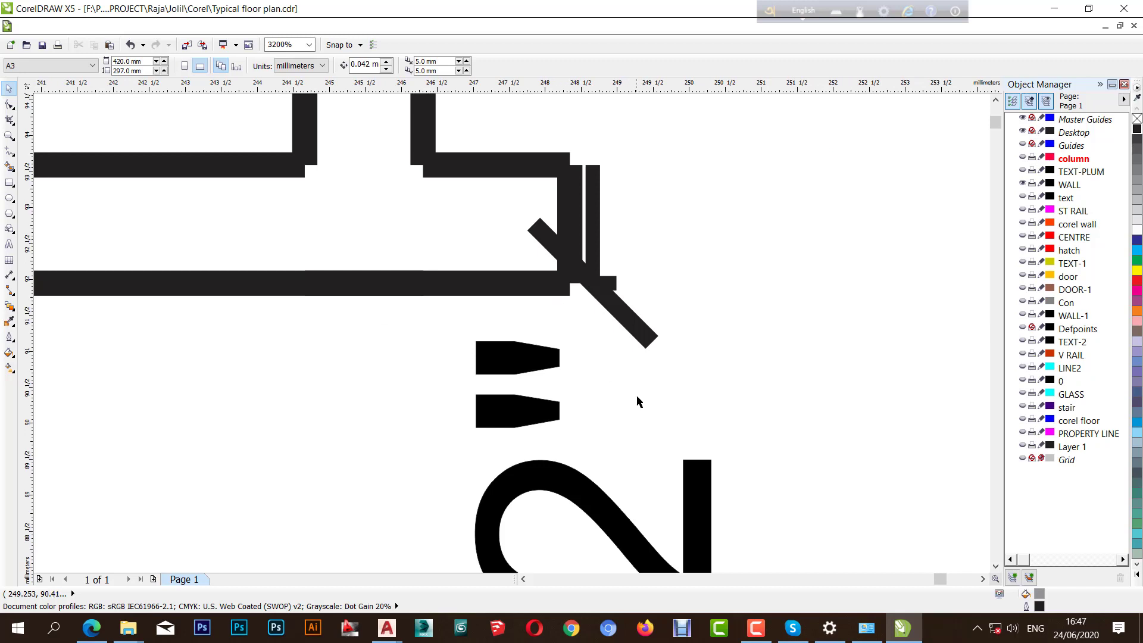
scroll(637, 402, "down", 8)
left_click_drag(460, 414, 752, 275)
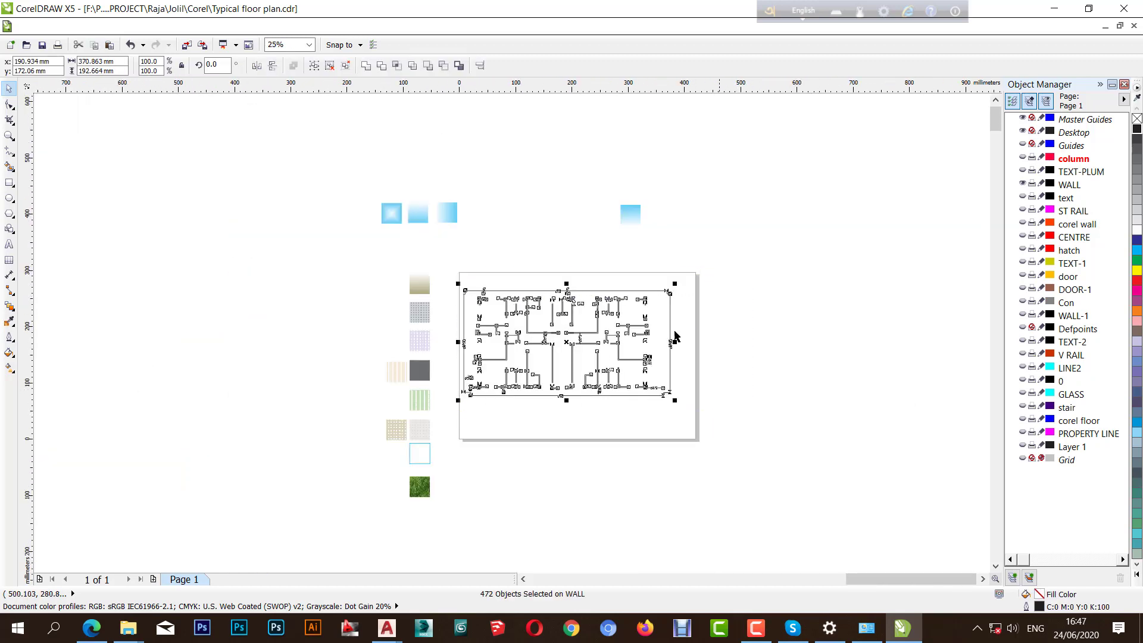
double_click(1039, 606)
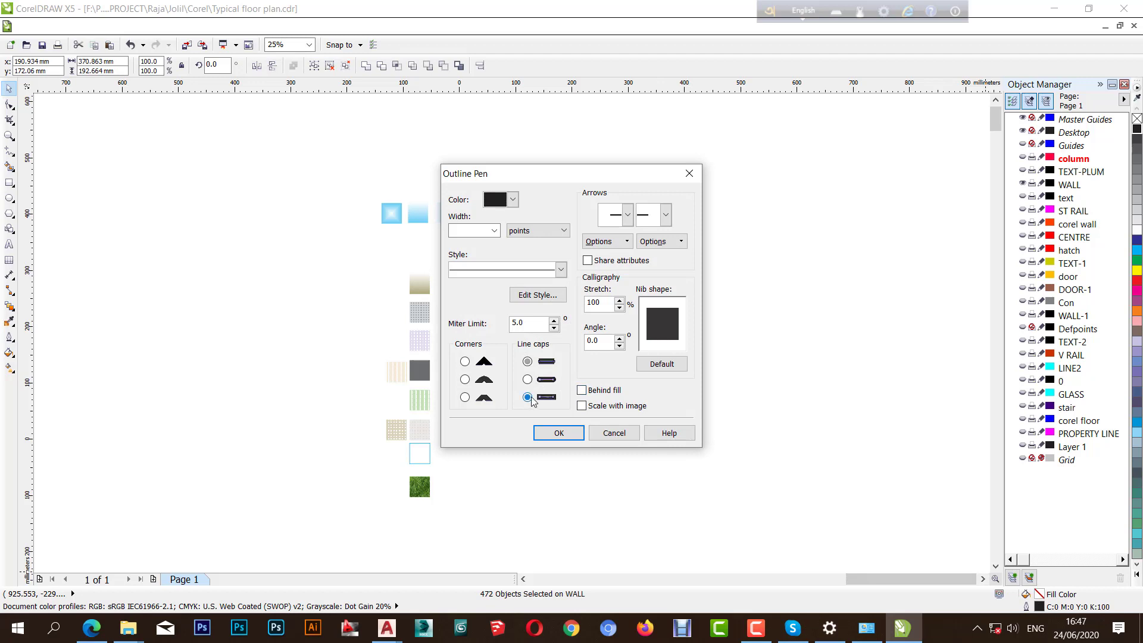
left_click(559, 426)
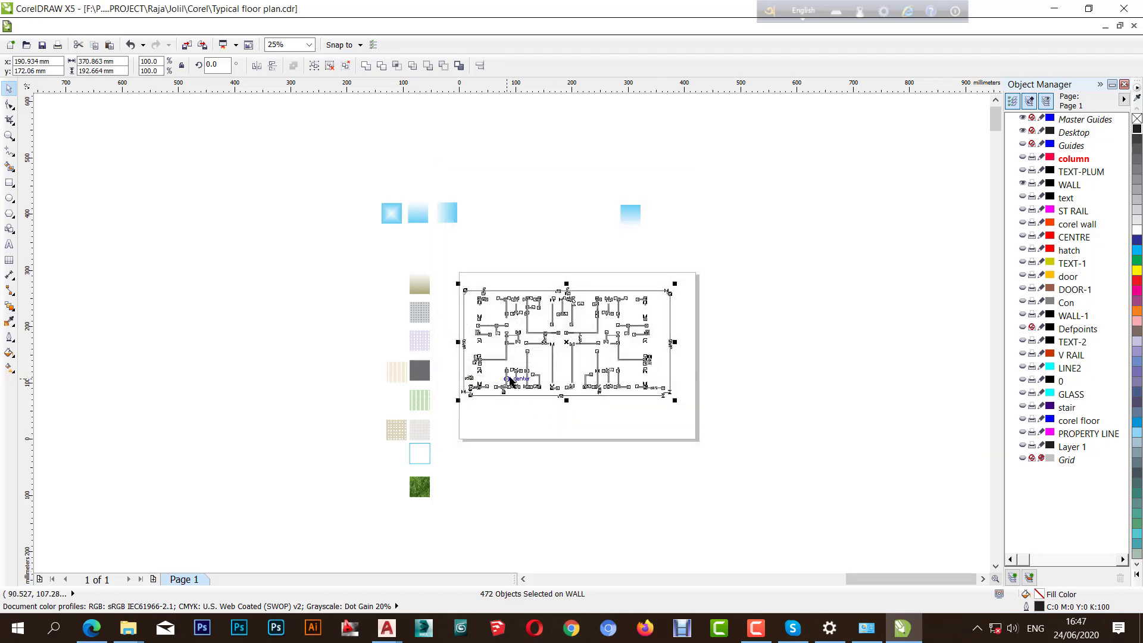
scroll(520, 204, "up", 15)
scroll(521, 205, "down", 13)
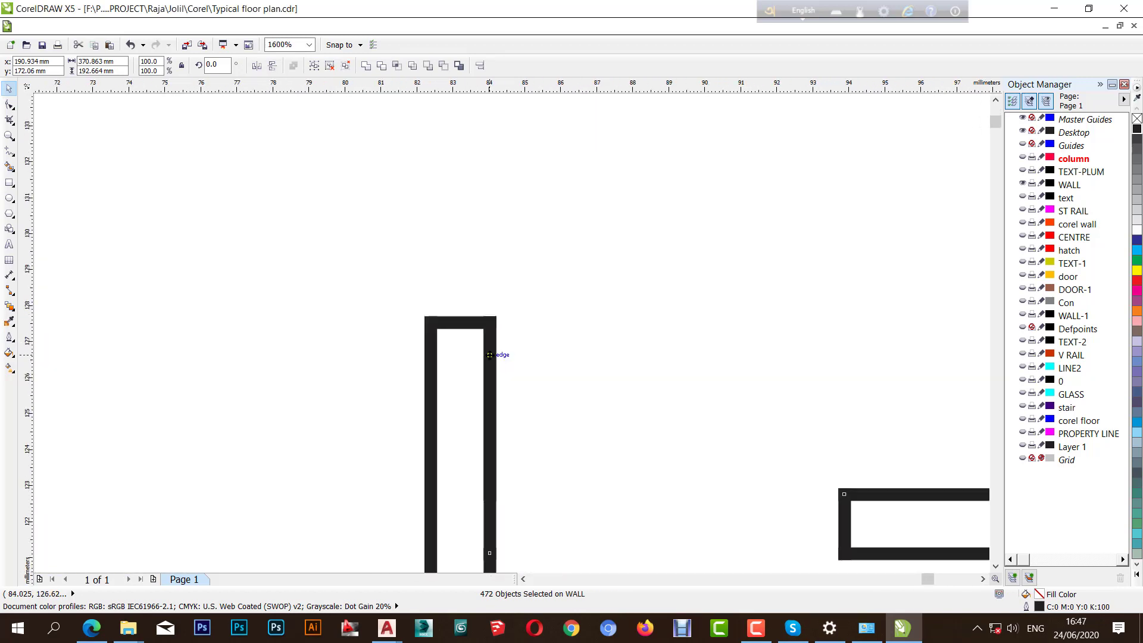
scroll(768, 283, "up", 3)
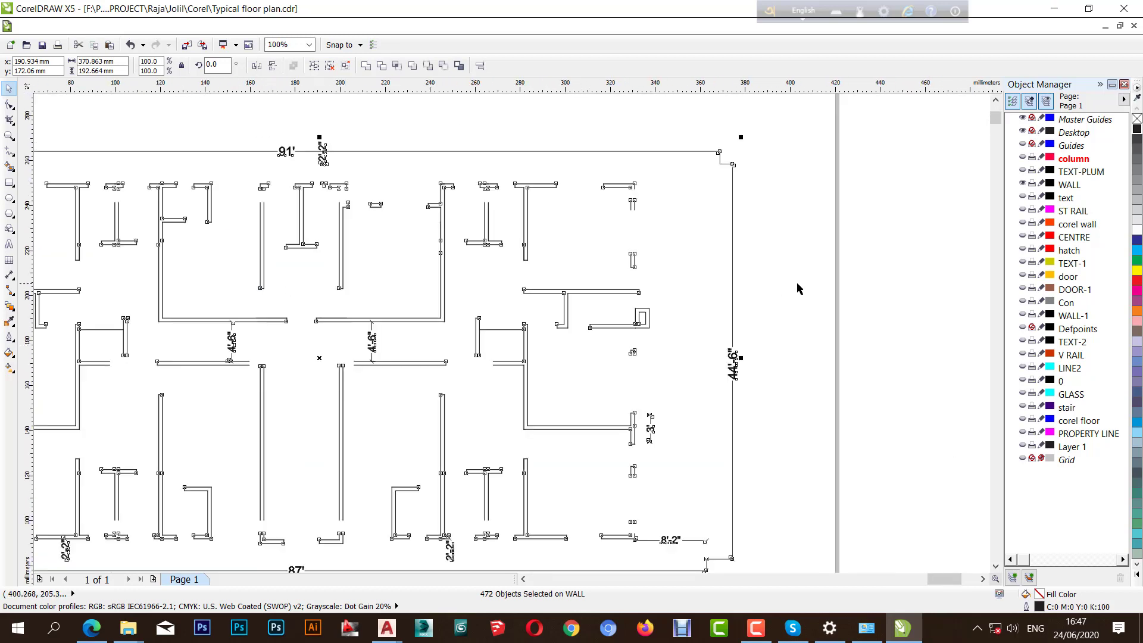
left_click(797, 281)
- Show the hidden plan layers below WALL again, from text down to Layer 1, including the hatch, door, glass, stair and floor layers
left_click(1022, 197)
left_click(1022, 210)
left_click(1022, 223)
left_click(1023, 236)
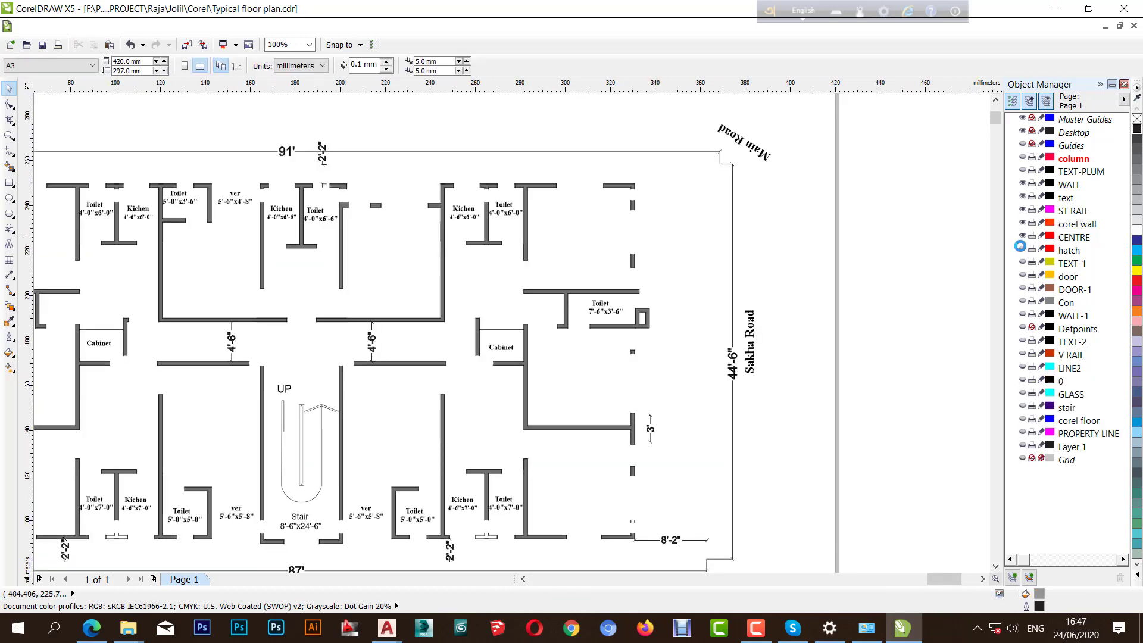
left_click(1022, 250)
left_click(1022, 263)
left_click(1023, 276)
left_click(1023, 288)
left_click(1022, 380)
left_click(1022, 394)
left_click(1022, 407)
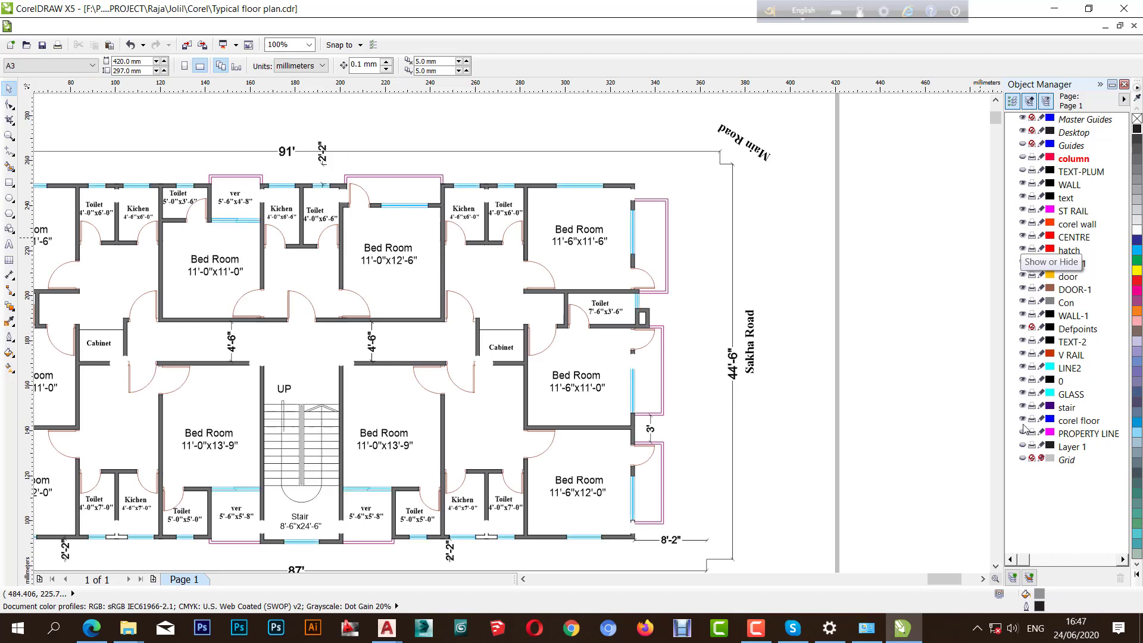
left_click(1022, 419)
left_click(1023, 433)
left_click(1023, 446)
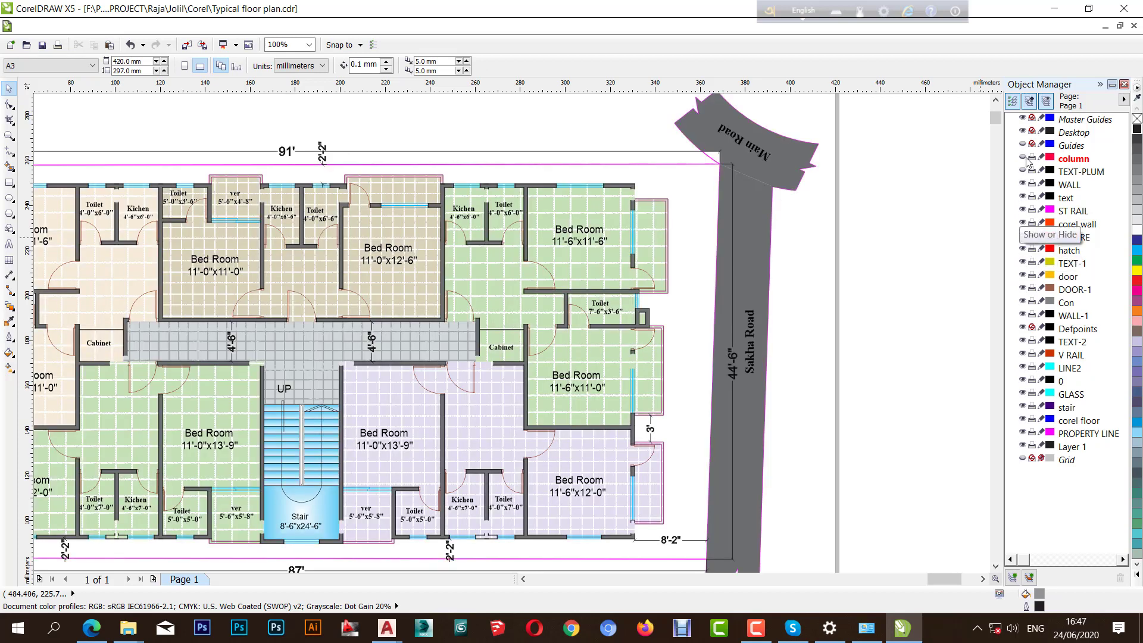
- Remove the stray "U" from the drawing title so that it reads "TYPICAL FLOOR PLAN"
scroll(718, 201, "down", 2)
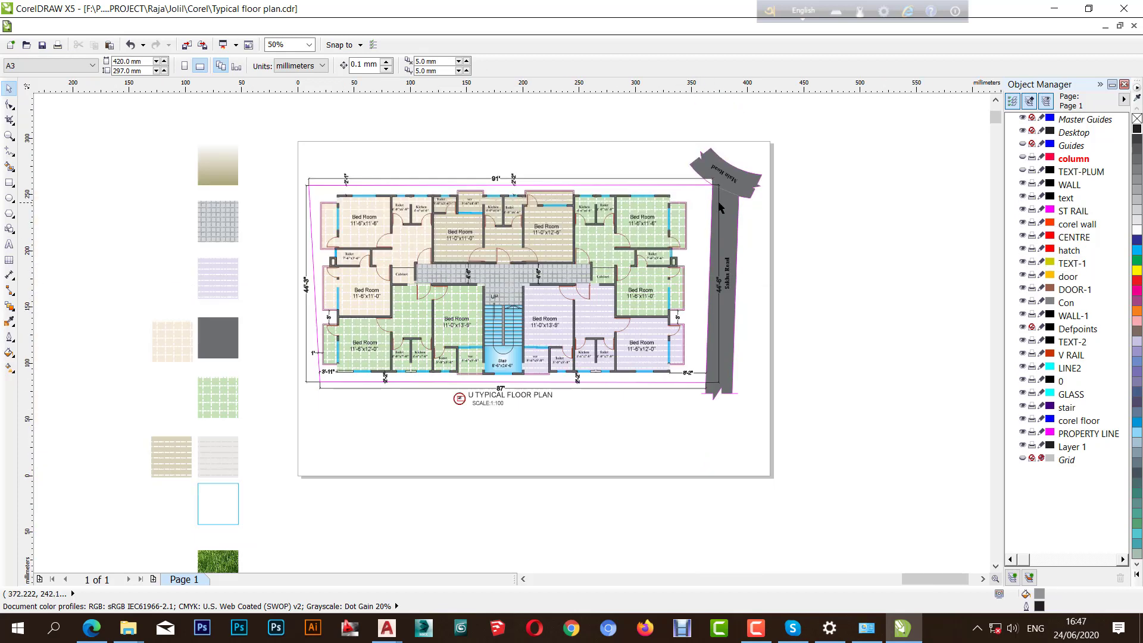
scroll(683, 264, "up", 1)
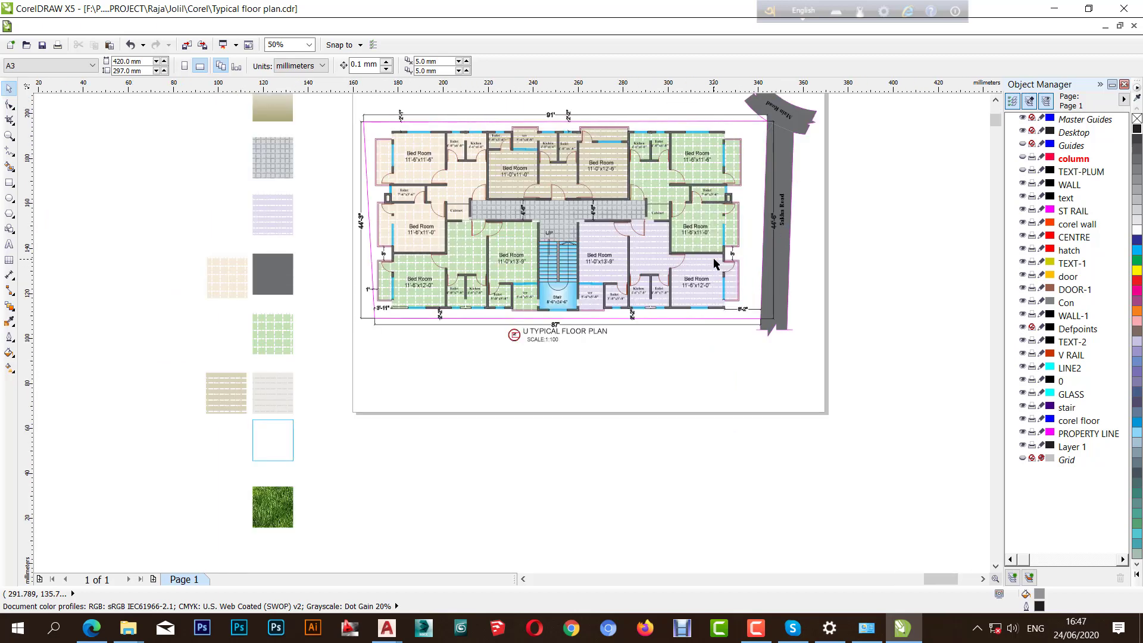
scroll(690, 262, "up", 1)
scroll(810, 387, "down", 1)
scroll(699, 397, "up", 3)
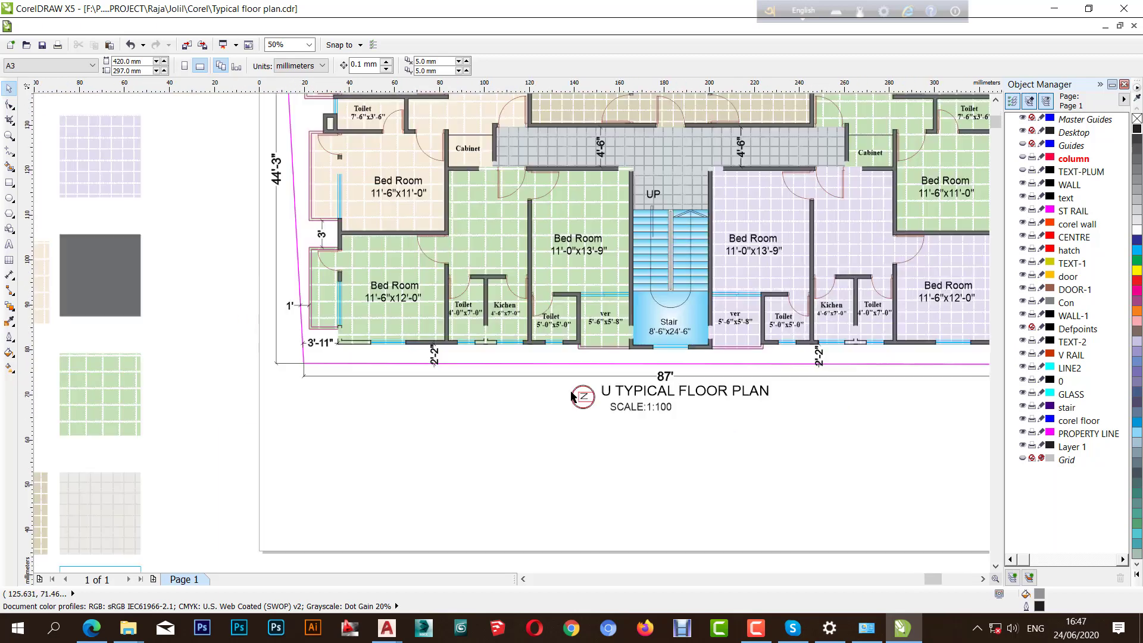
double_click(747, 397)
left_click_drag(760, 387, 600, 386)
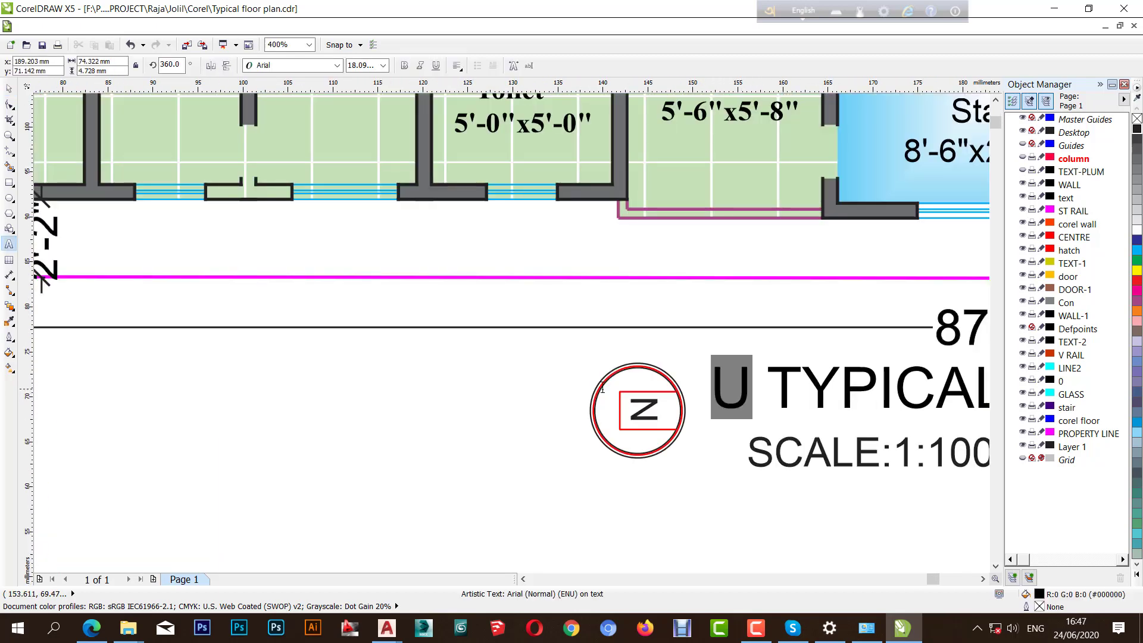
key("Delete")
key("Delete")
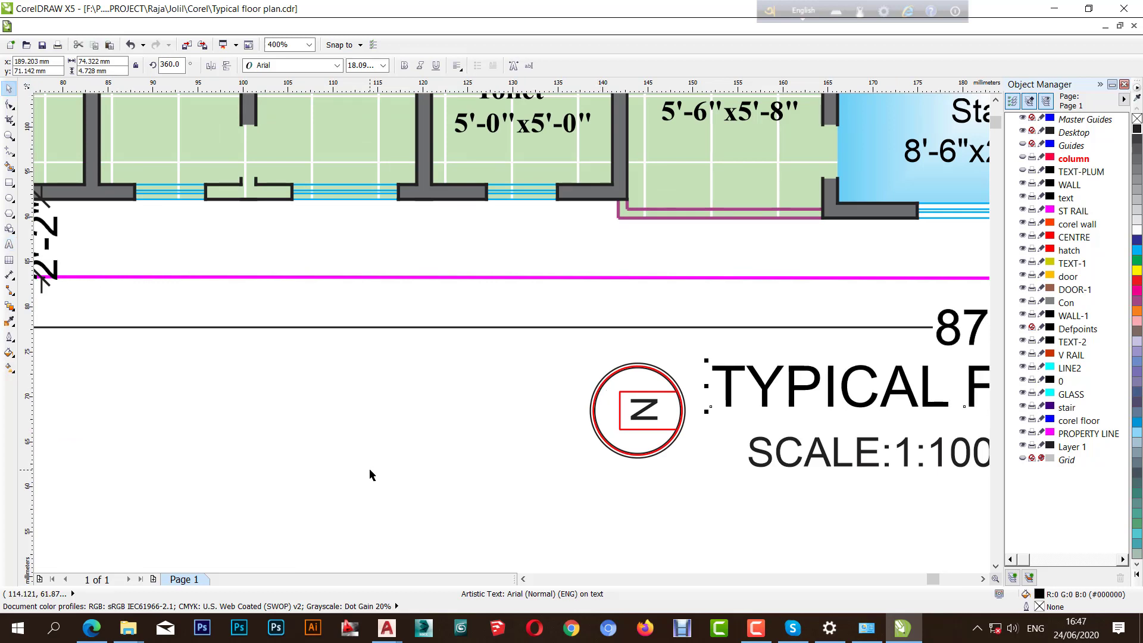
key("Escape")
scroll(558, 427, "down", 2)
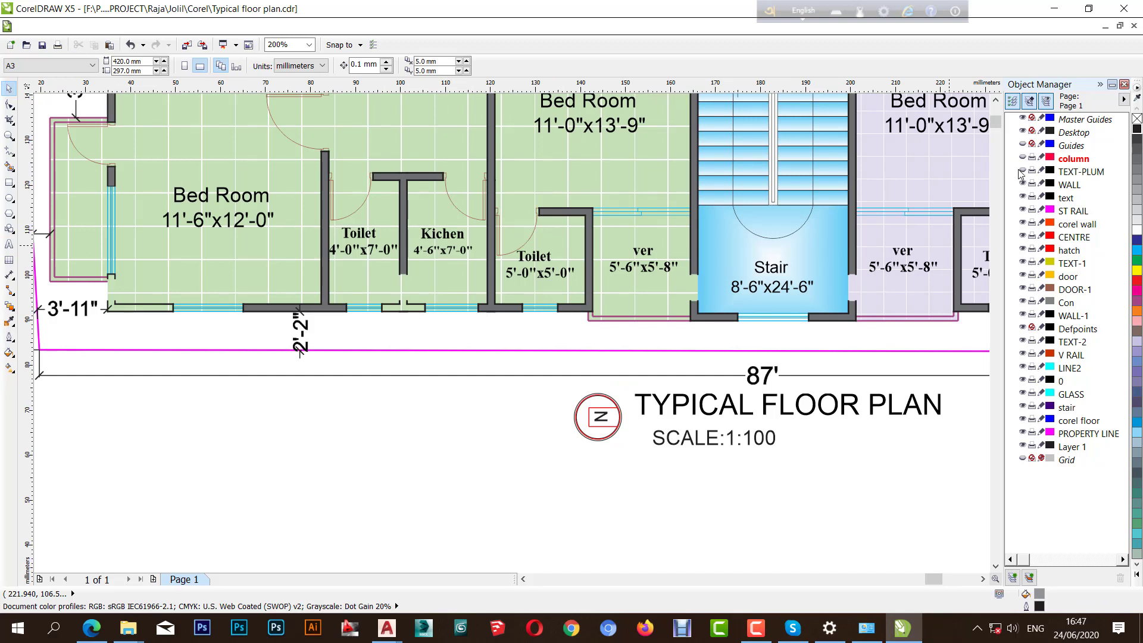
- Show the column and TEXT-PLUM layers again
left_click(1025, 160)
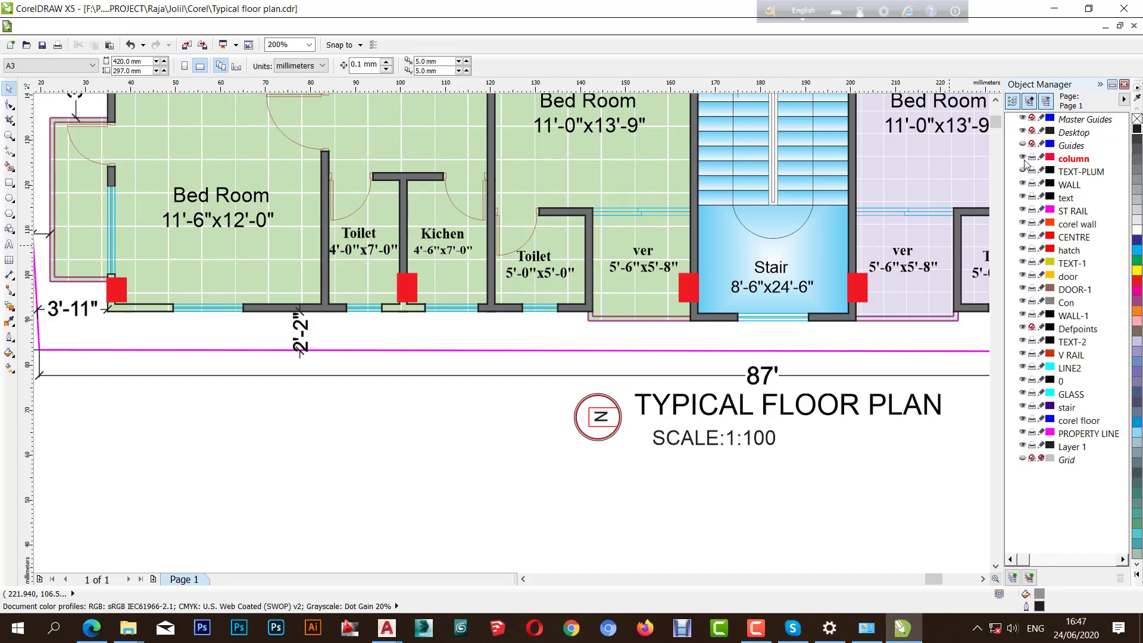
left_click(1023, 172)
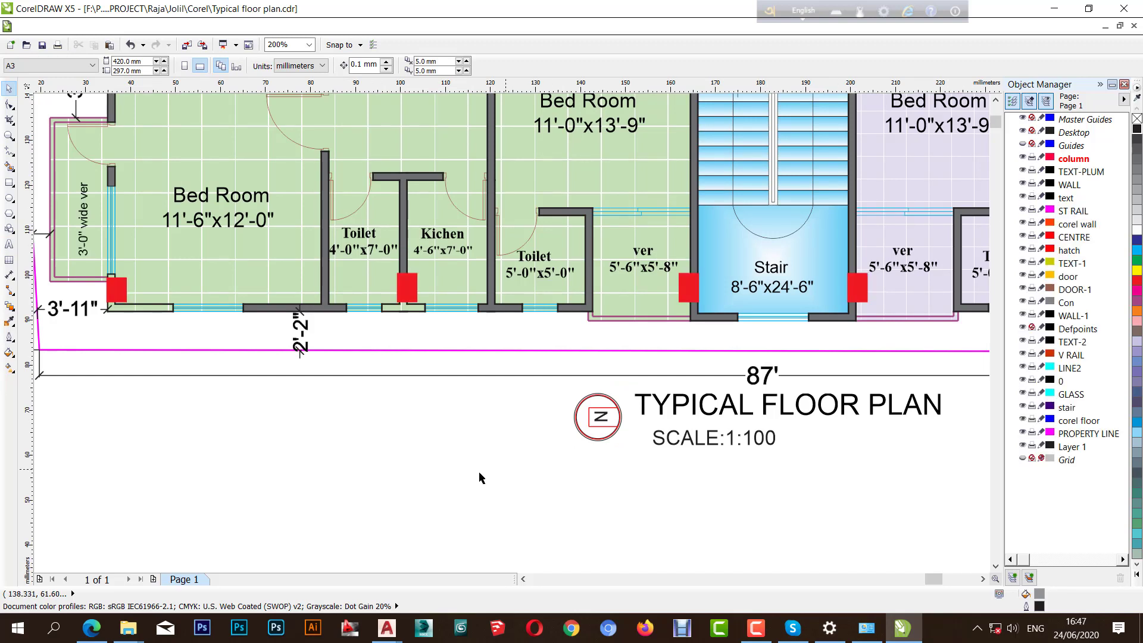
scroll(524, 456, "down", 3)
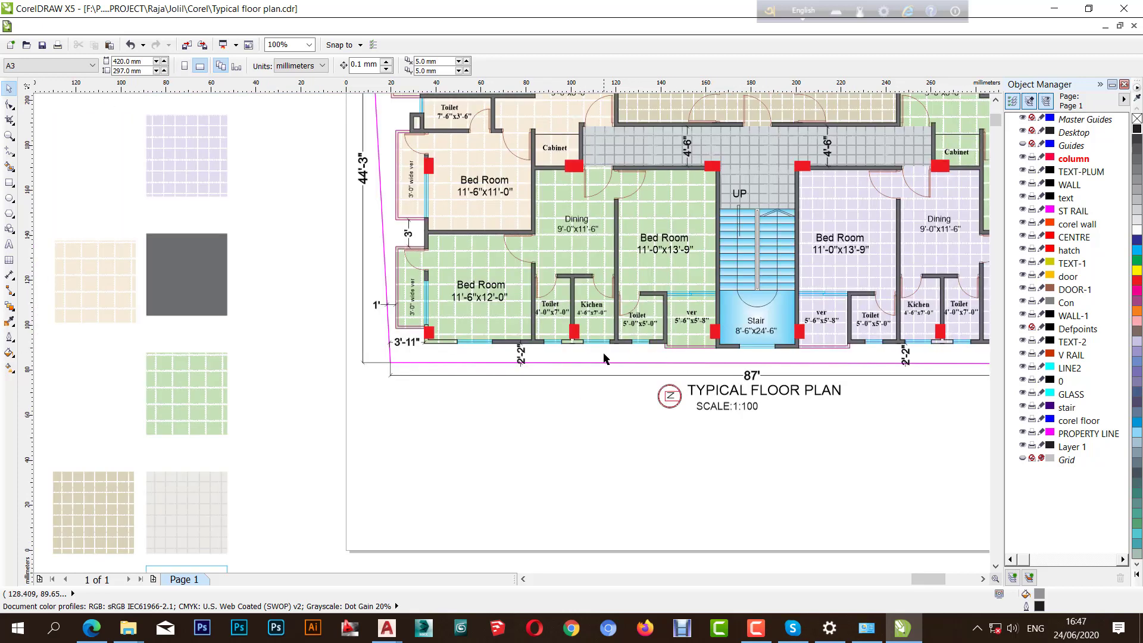
scroll(632, 353, "up", 3)
scroll(551, 339, "up", 1)
scroll(559, 353, "down", 2)
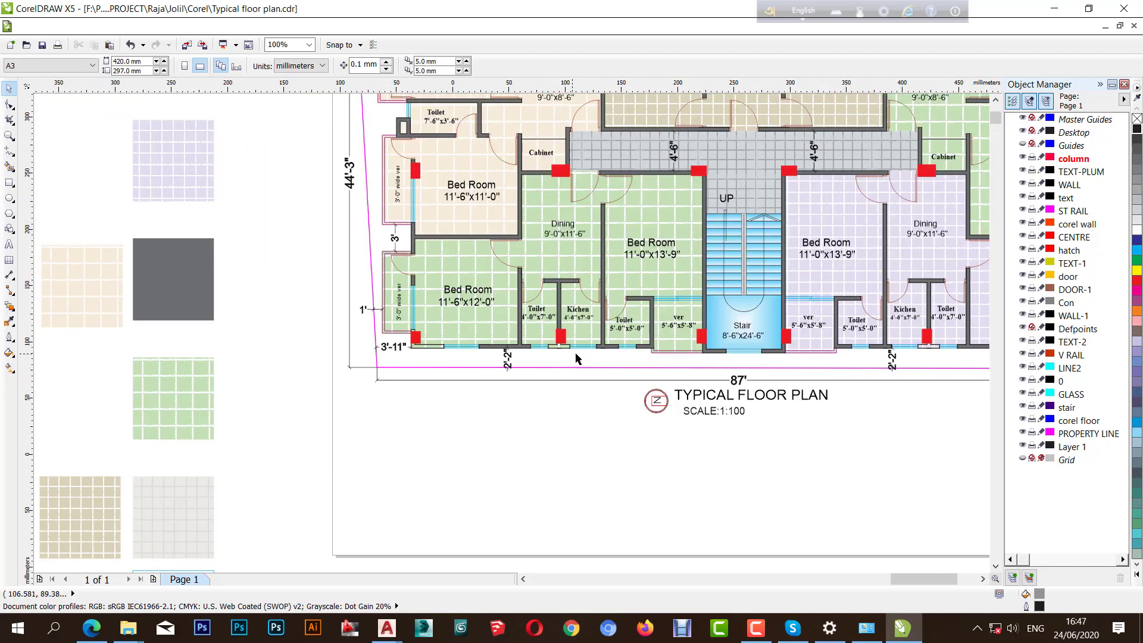
scroll(575, 357, "down", 1)
scroll(842, 301, "up", 1)
scroll(857, 298, "down", 1)
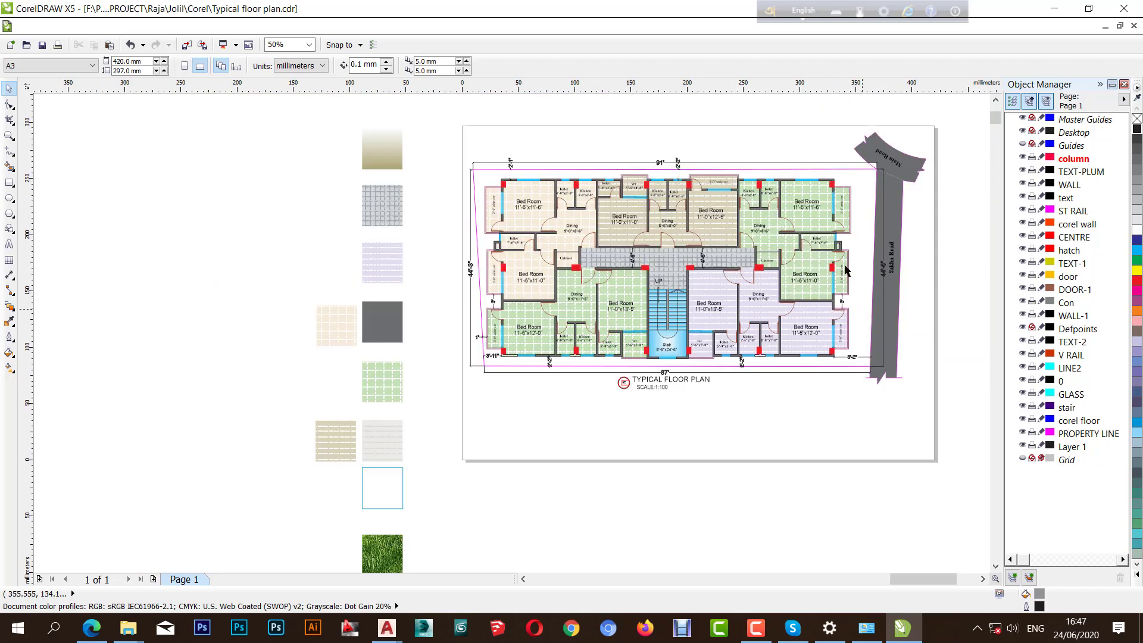
scroll(835, 231, "up", 1)
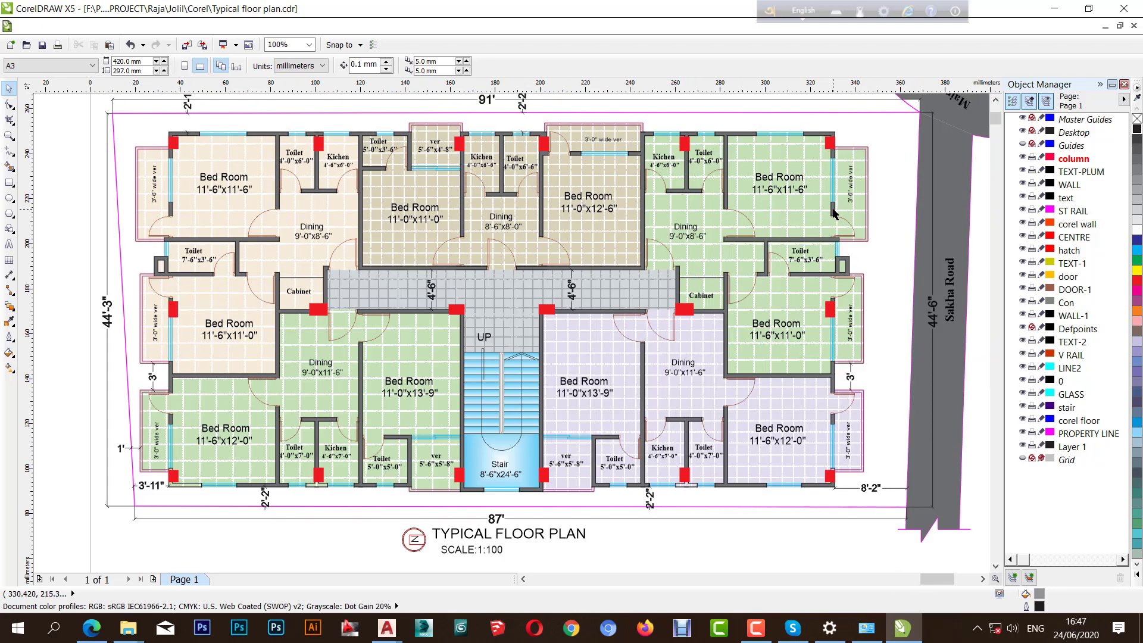
- Copy the short gray wall fill from the upper-right bedroom to below the unfilled wall between the lower-right kitchen and toilet, and rotate it 90°
left_click(834, 212)
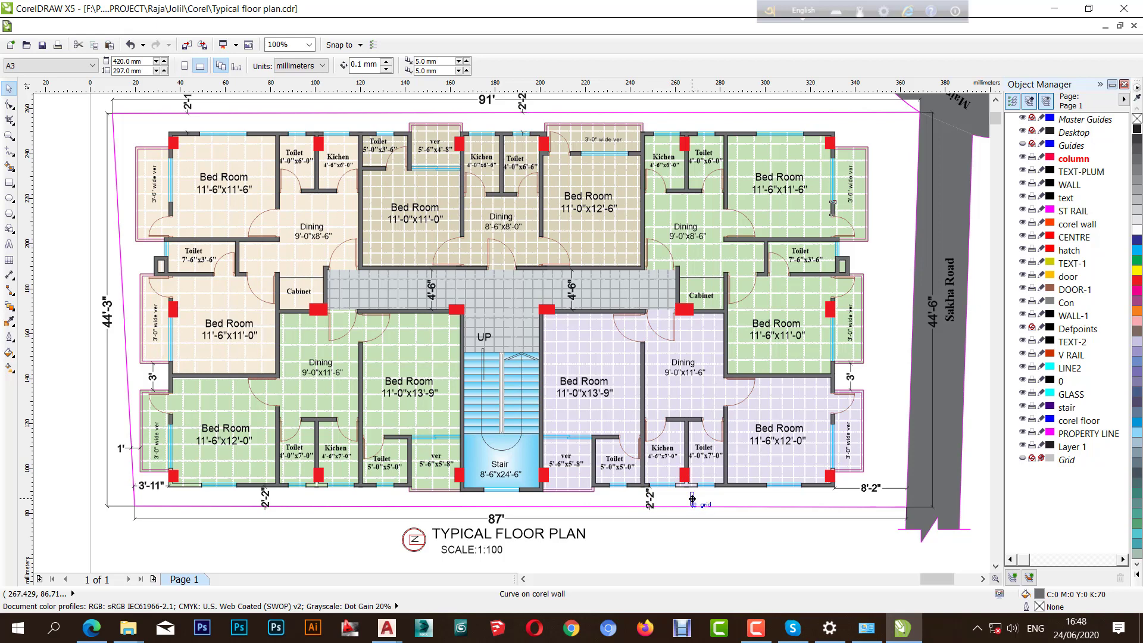
left_click(692, 499)
scroll(694, 497, "up", 4)
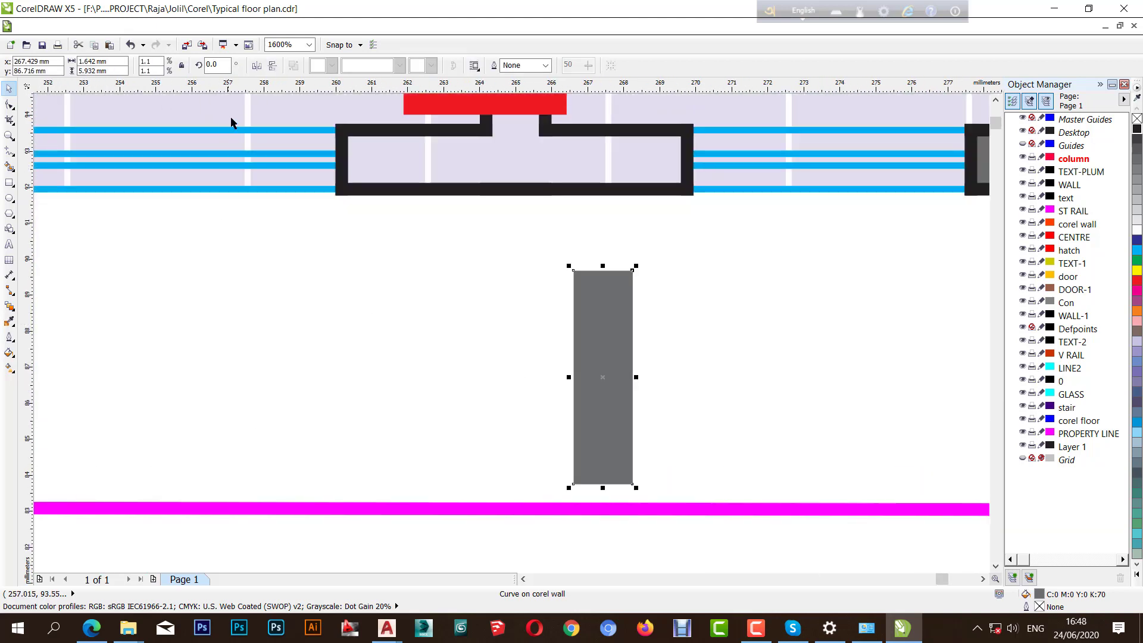
left_click(214, 65)
type("90")
key("Return")
scroll(470, 377, "down", 2)
scroll(491, 375, "up", 2)
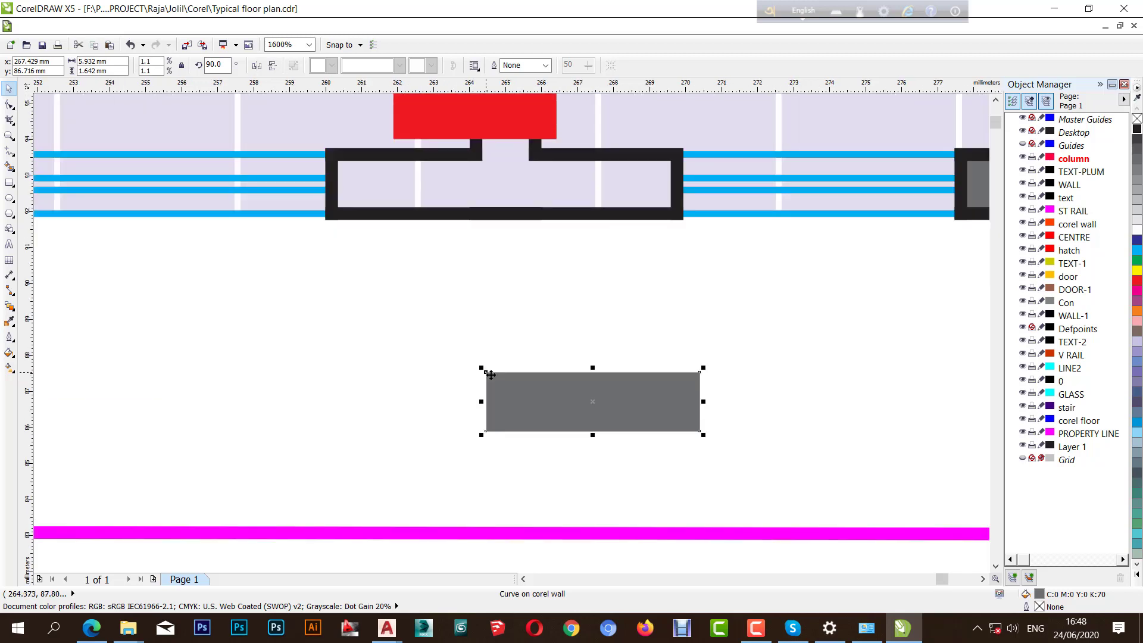
- Move the rotated gray fill into the unfilled wall outline and stretch it with the Shape tool to the wall's right end
left_click_drag(491, 375, 337, 157)
key("F10")
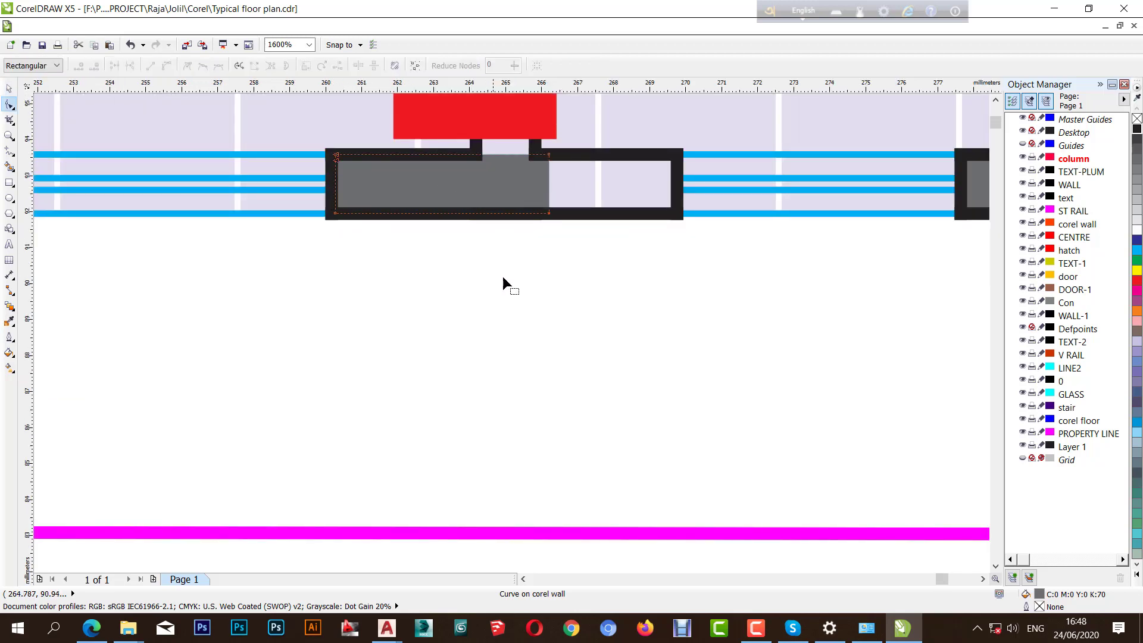
left_click_drag(549, 157, 672, 156)
scroll(503, 155, "up", 1)
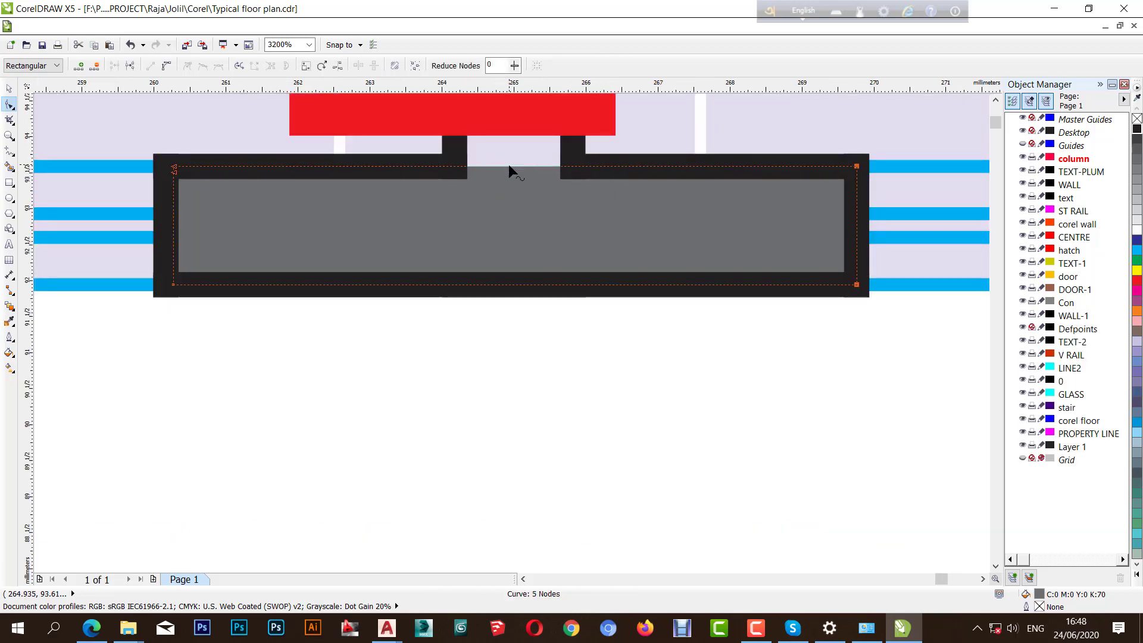
- Add nodes to the gray fill's upper edge and extend it up the short wall neck to the red column
left_click_drag(509, 166, 573, 136)
scroll(710, 310, "down", 5)
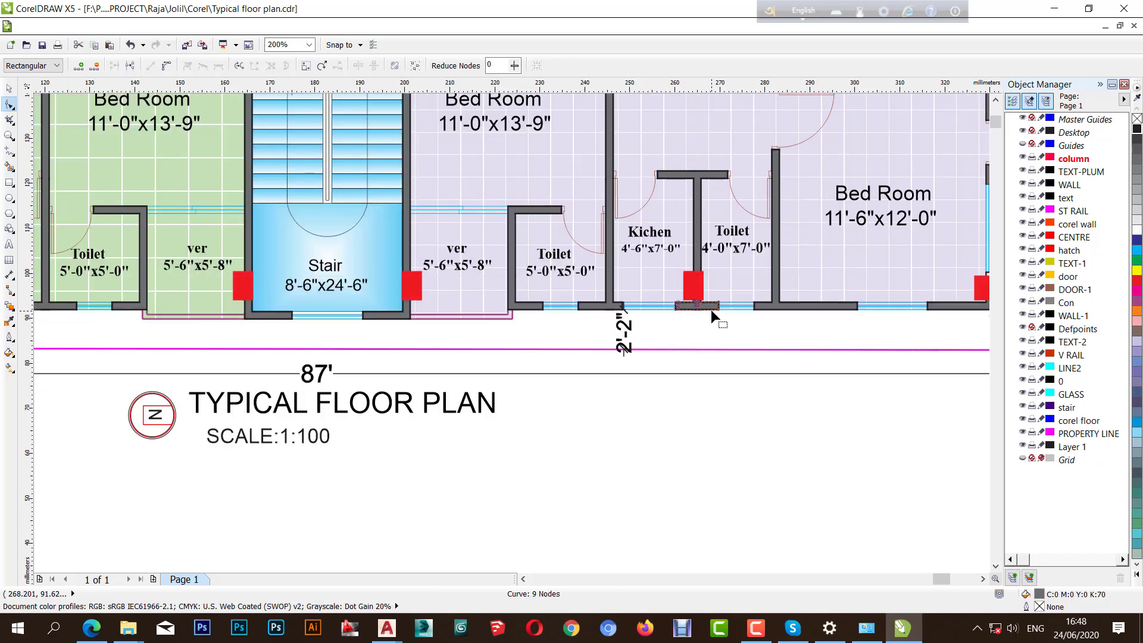
scroll(747, 318, "down", 1)
scroll(232, 263, "up", 1)
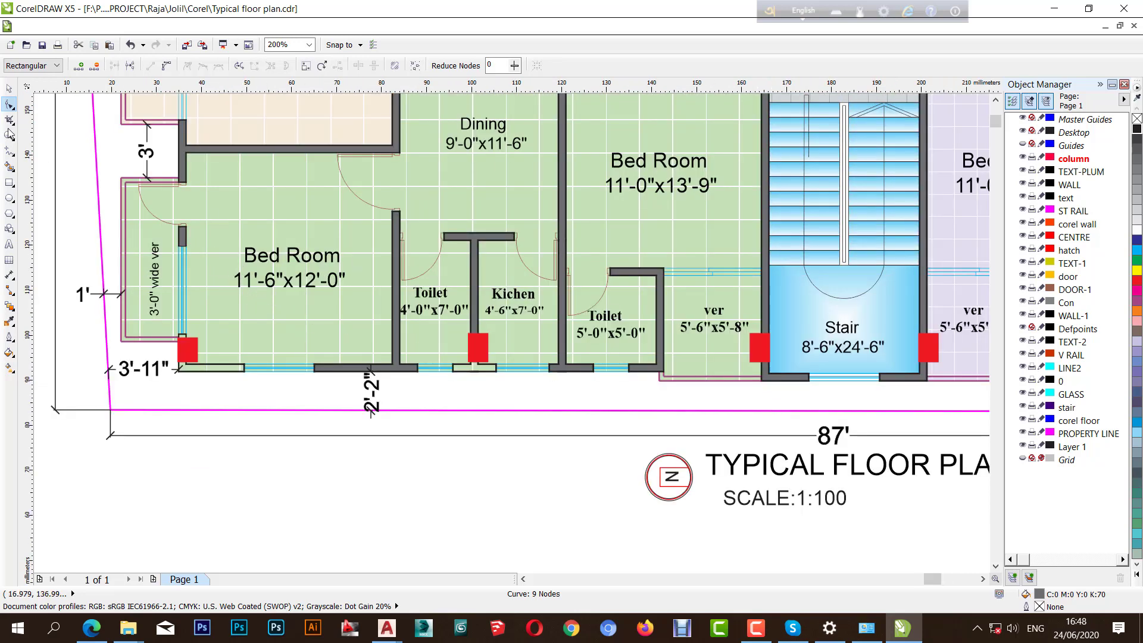
- Copy the finished gray fill with its neck into the matching unfilled wall outline between the lower-left kitchen and toilet
left_click(9, 88)
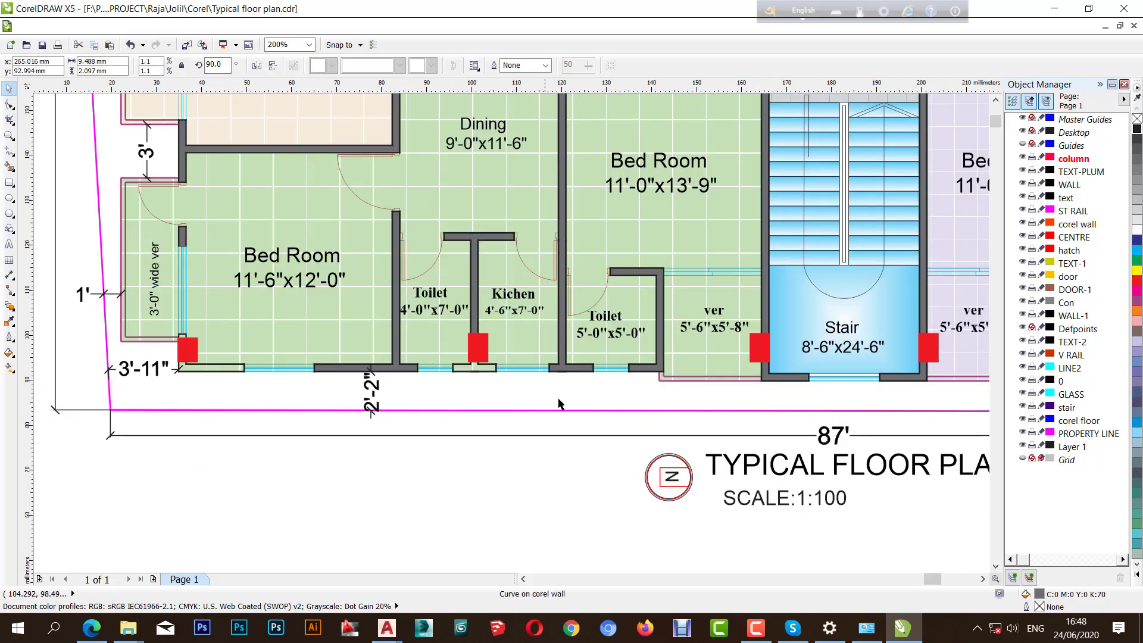
left_click(570, 462)
scroll(581, 442, "down", 1)
scroll(597, 440, "up", 1)
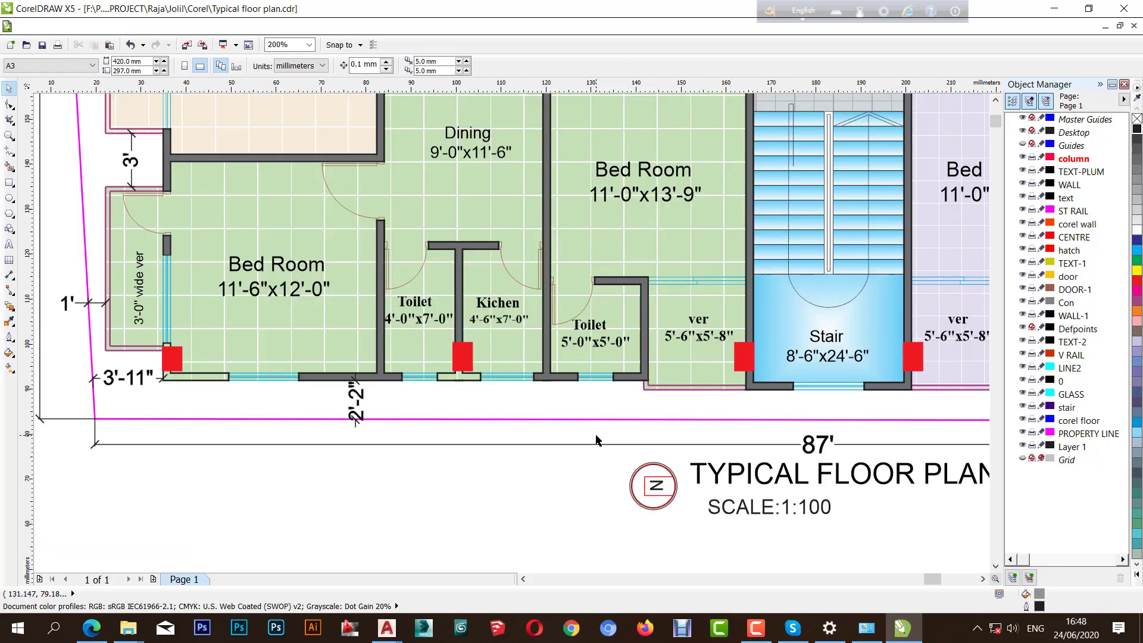
scroll(749, 390, "down", 1)
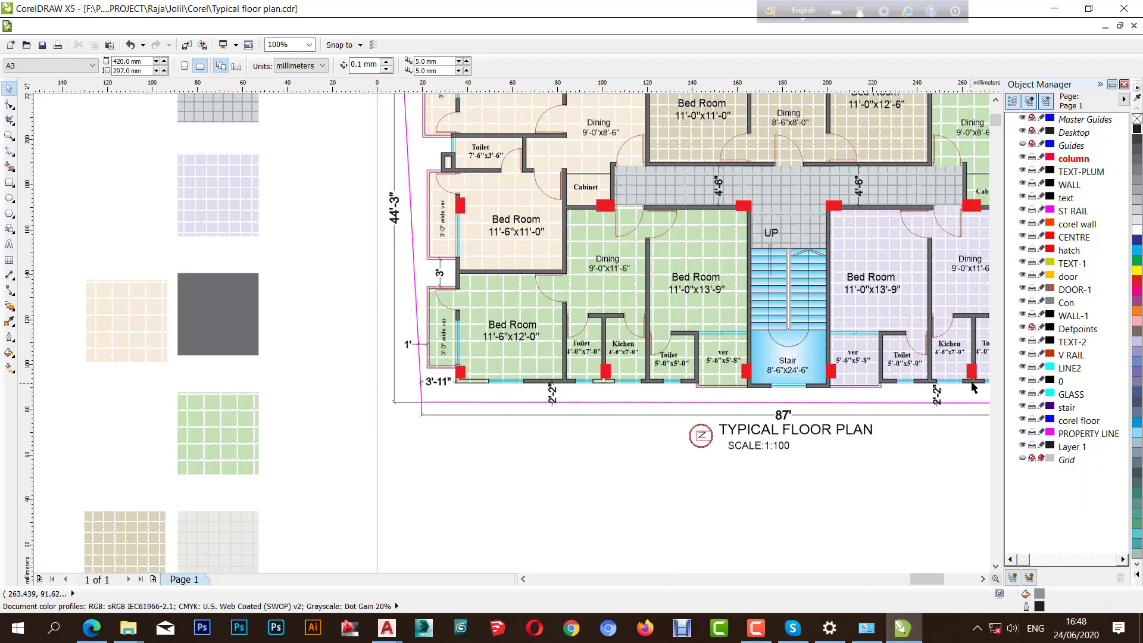
left_click(601, 387)
scroll(602, 387, "up", 5)
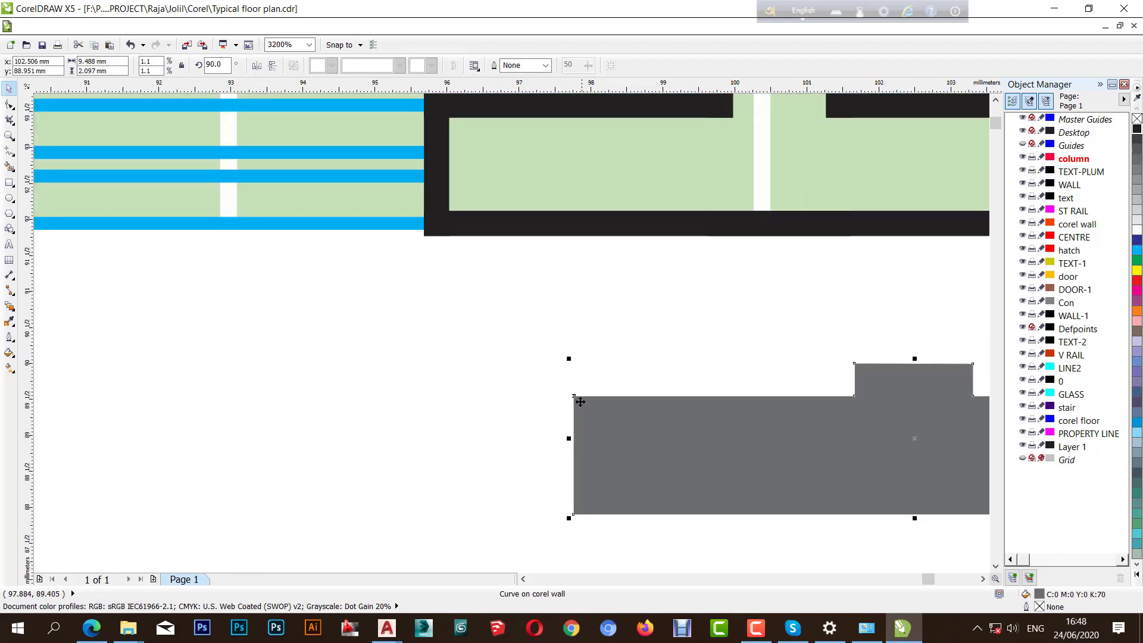
scroll(574, 397, "down", 1)
left_click_drag(574, 397, 506, 252)
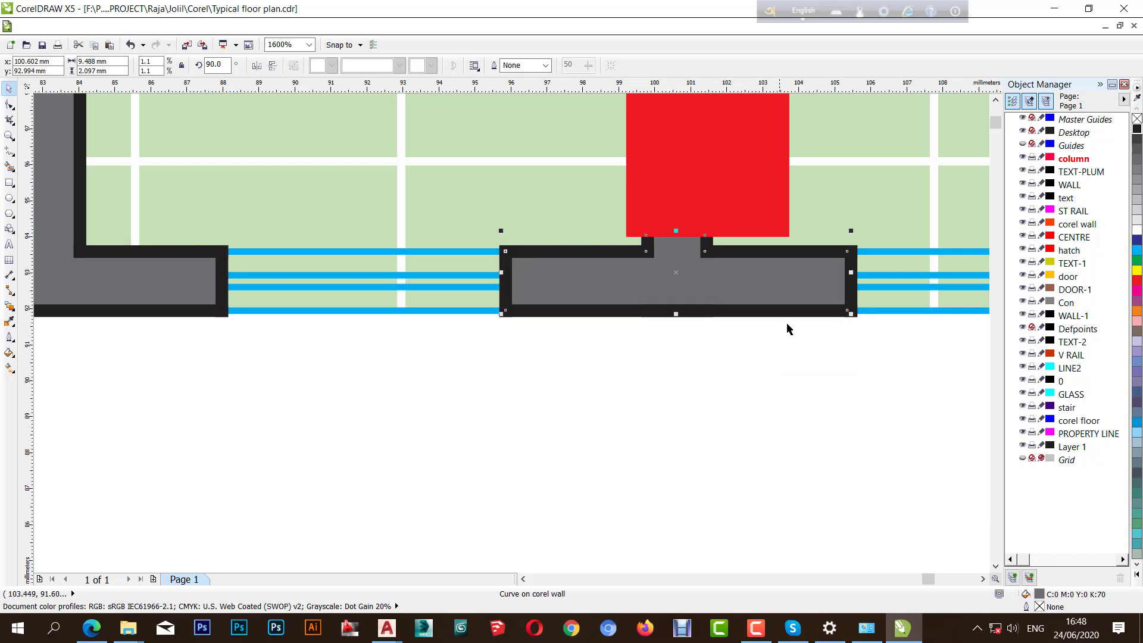
- Copy the gray neck-shaped fill into the unfilled corner wall of the lower-left bedroom and stretch its lower edge to the outer corner
scroll(839, 327, "down", 2)
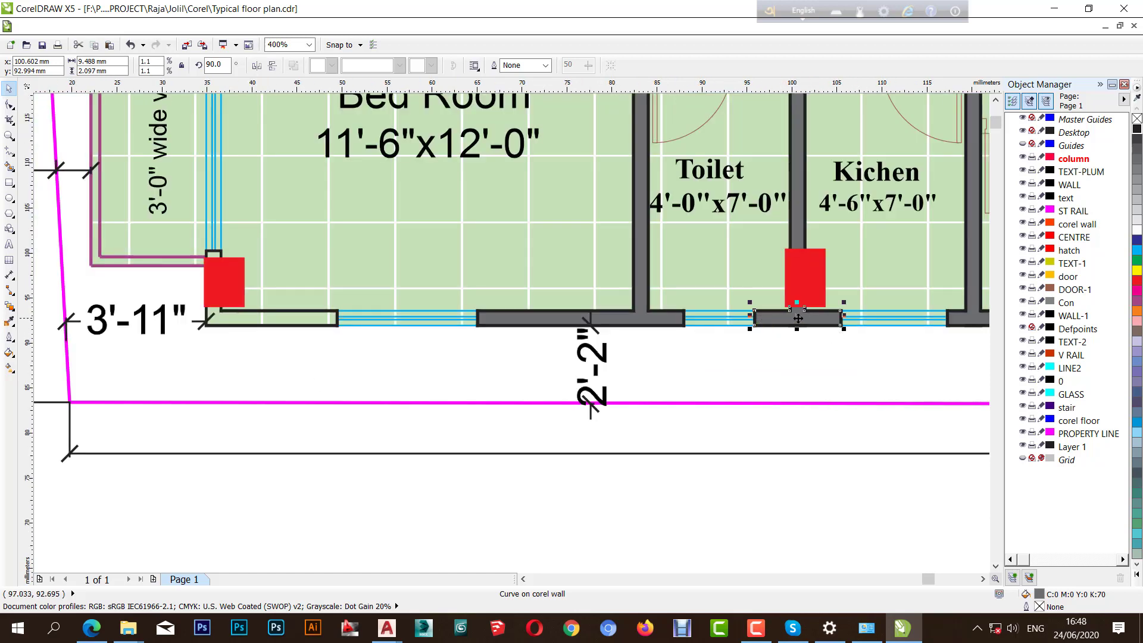
left_click_drag(841, 319, 337, 311)
scroll(191, 310, "up", 2)
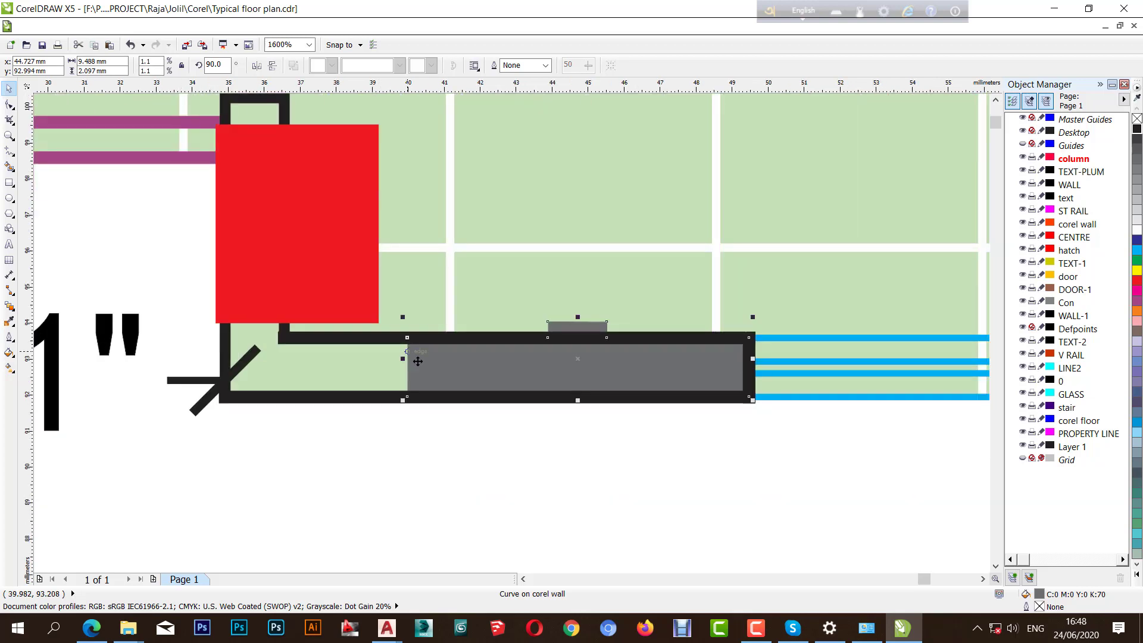
key("F10")
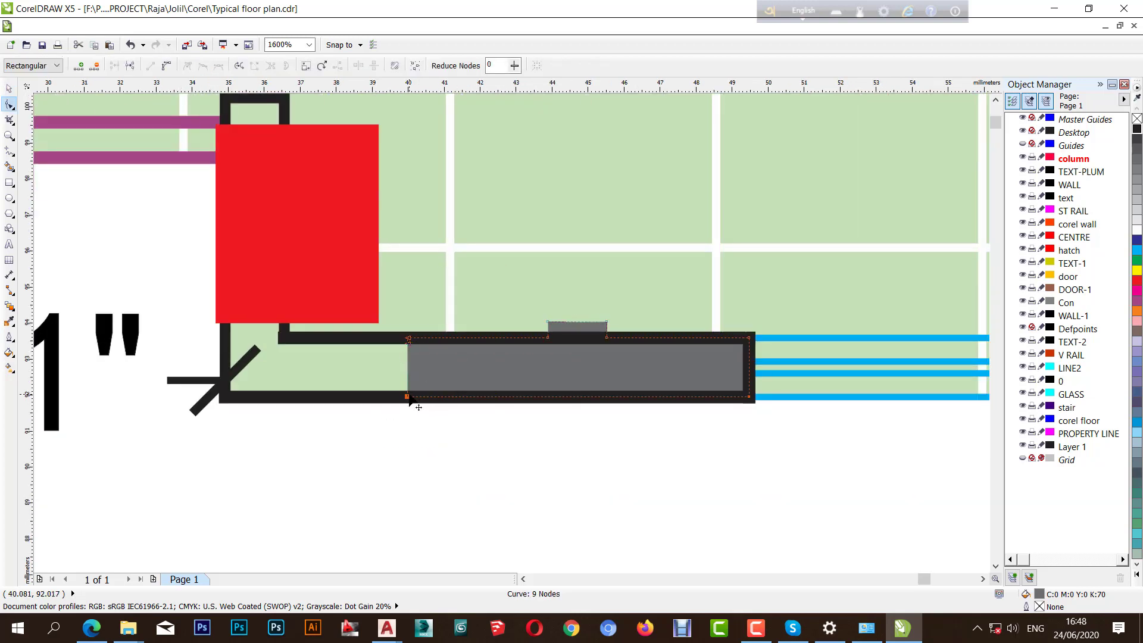
left_click_drag(395, 399, 225, 396)
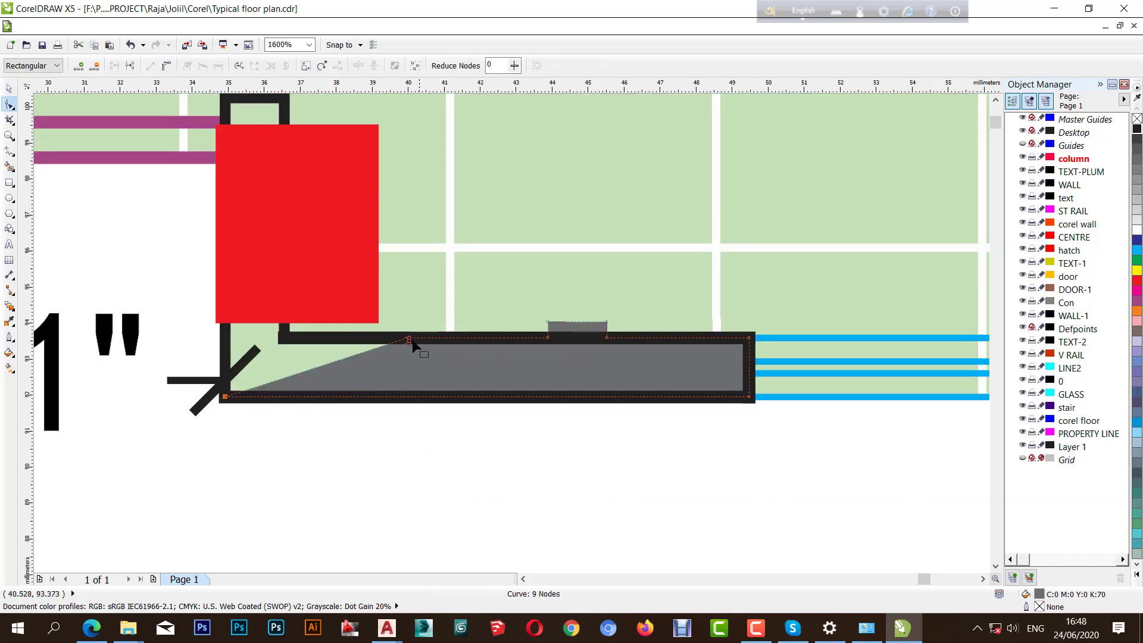
- Delete the neck nodes and the surplus upper-left nodes from the copied gray fill
double_click(606, 338)
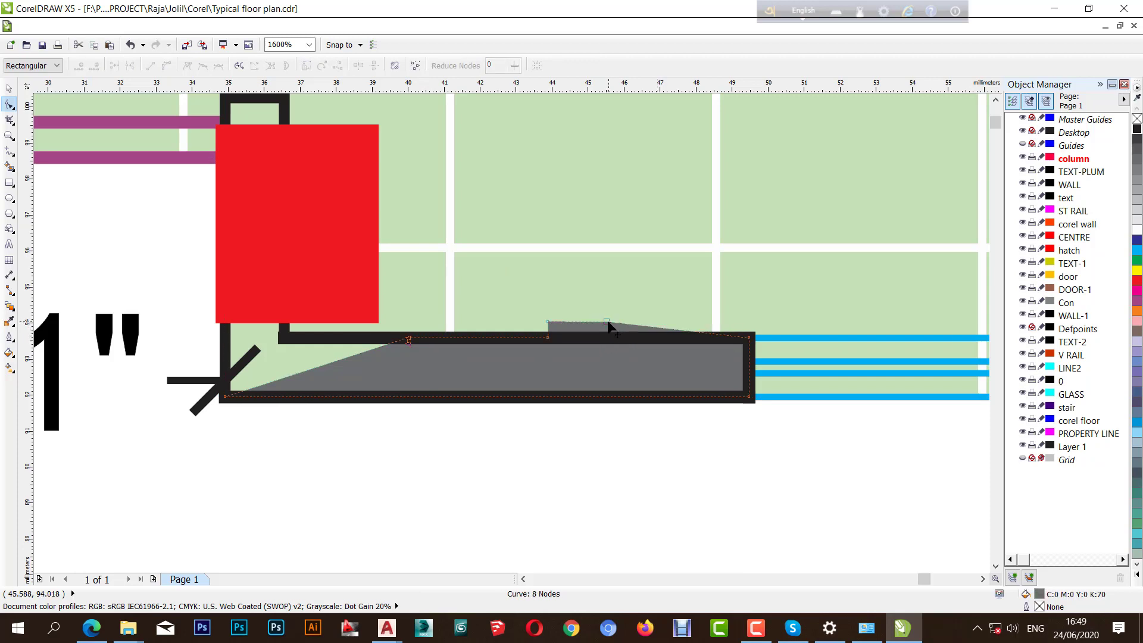
left_click(607, 322)
double_click(607, 322)
double_click(548, 322)
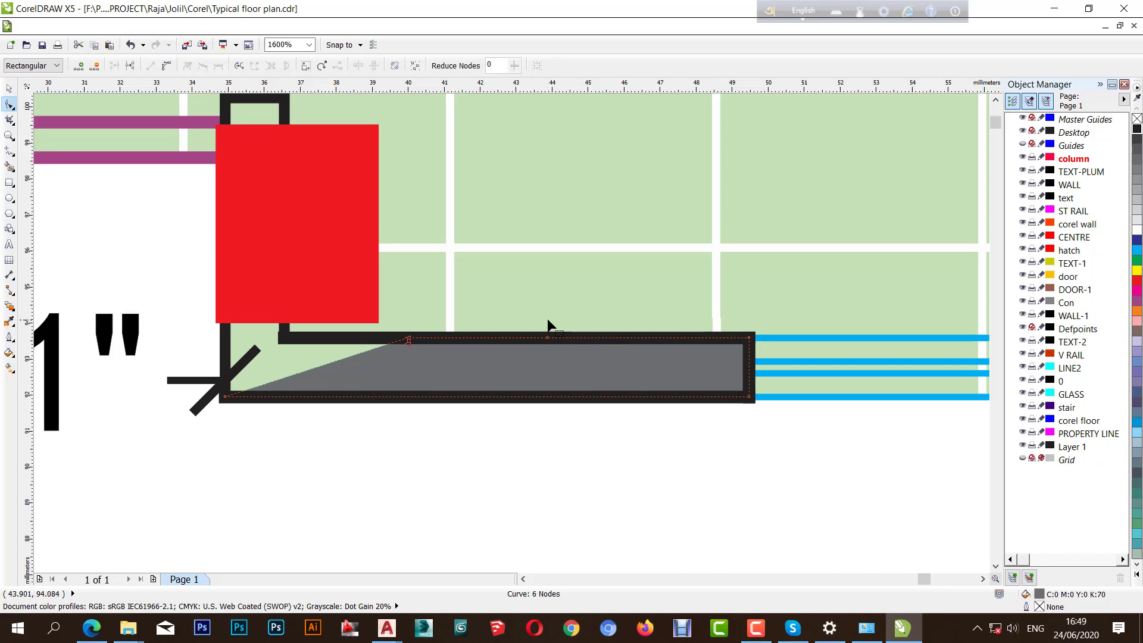
double_click(409, 338)
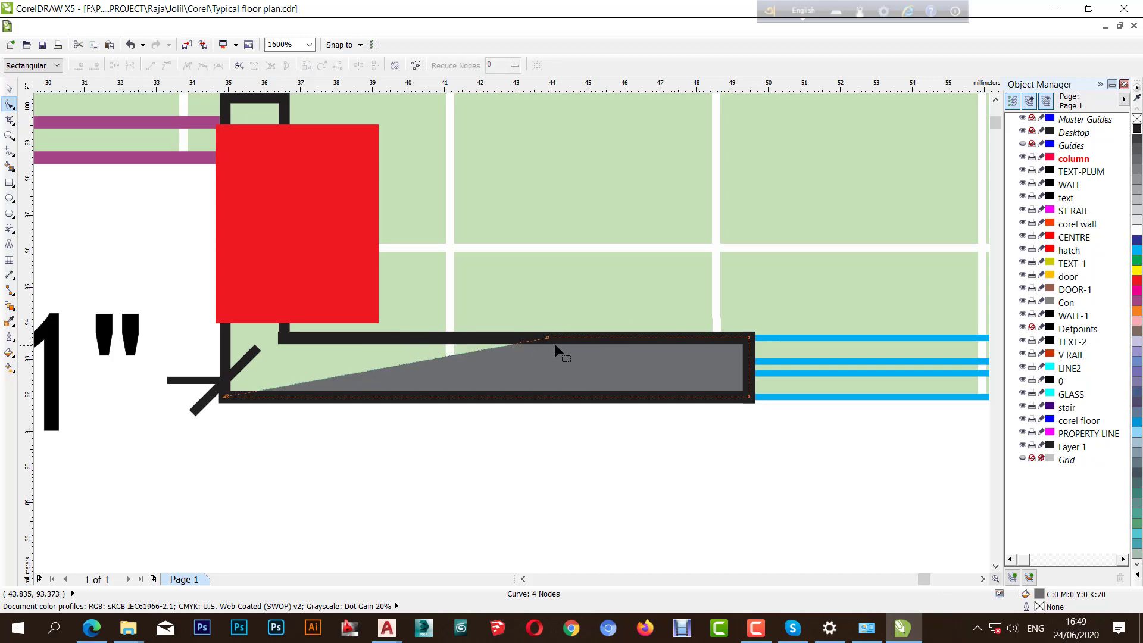
- Extend the gray fill up past the red column to the wall's upper end, adding nodes to shape it into the L-shaped outline
left_click_drag(549, 338, 248, 235)
scroll(270, 369, "down", 1)
double_click(264, 367)
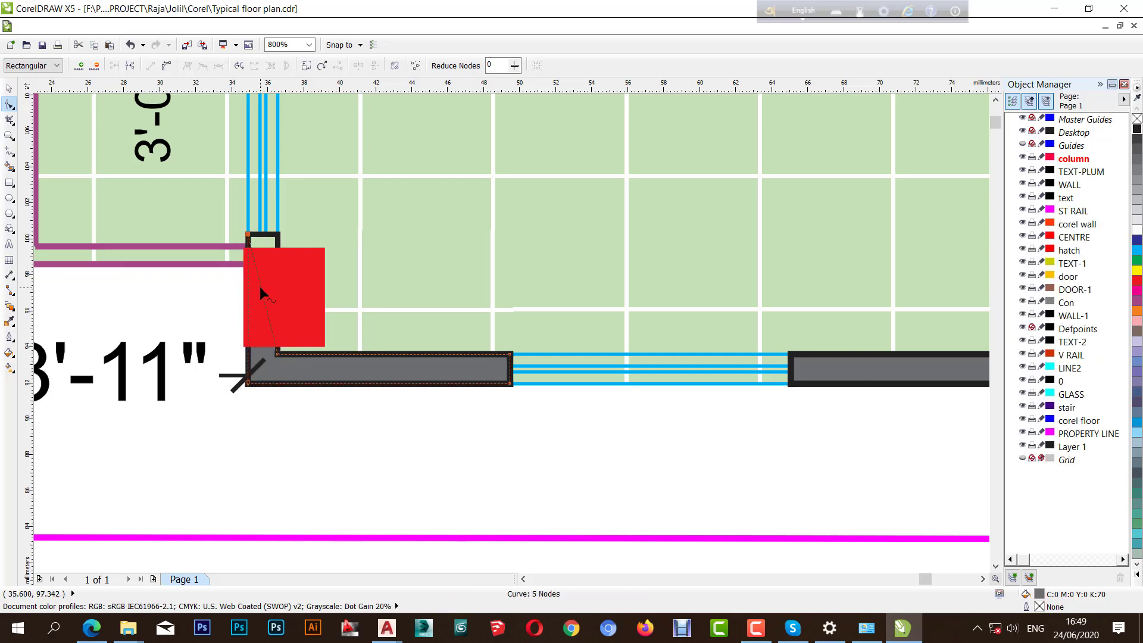
double_click(259, 287)
left_click_drag(260, 287, 278, 233)
left_click(9, 88)
left_click(433, 431)
- Examine the wall fills in the lower-left rooms and along the upper kitchens and toilets for remaining gaps
scroll(502, 415, "down", 2)
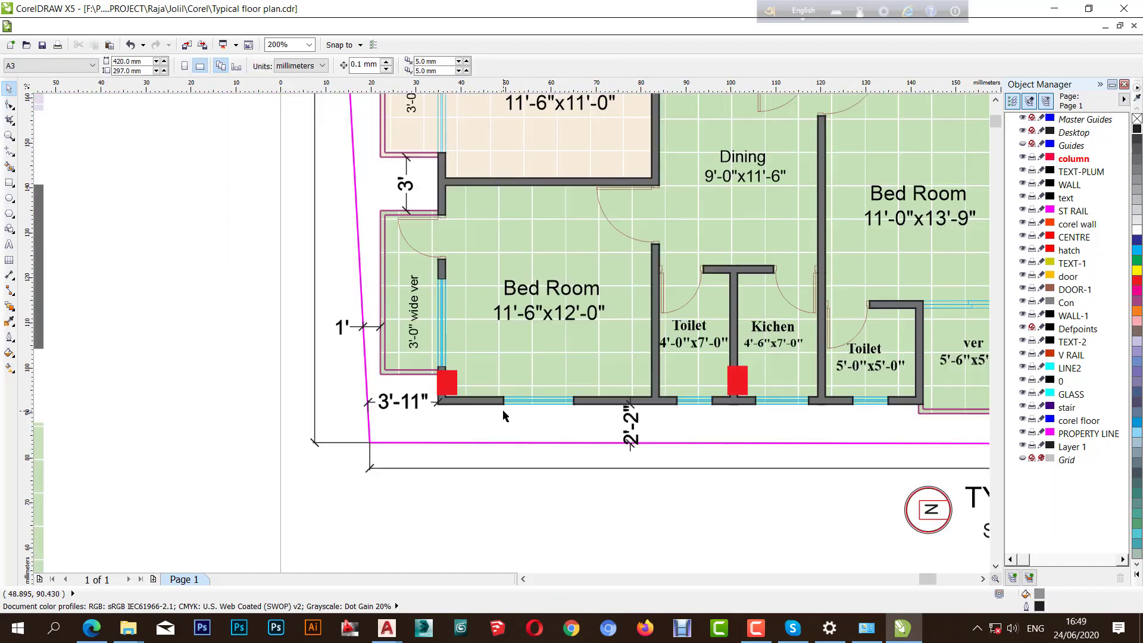
scroll(508, 379, "down", 1)
scroll(520, 191, "up", 1)
scroll(520, 191, "down", 1)
scroll(522, 216, "up", 1)
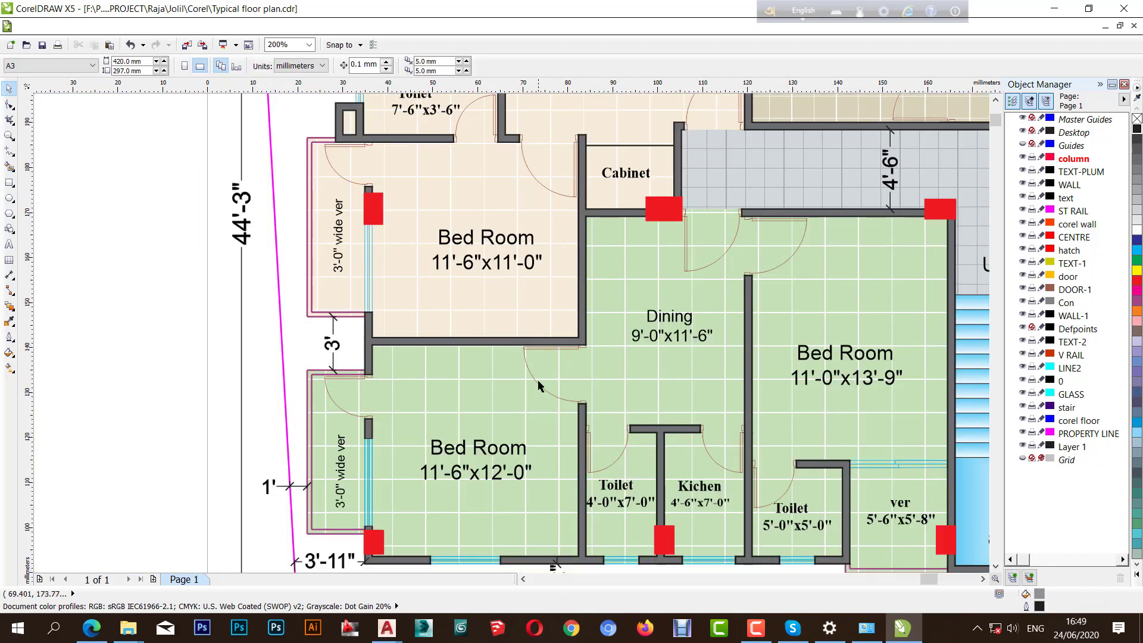
scroll(536, 381, "down", 2)
scroll(536, 384, "down", 1)
scroll(597, 378, "up", 2)
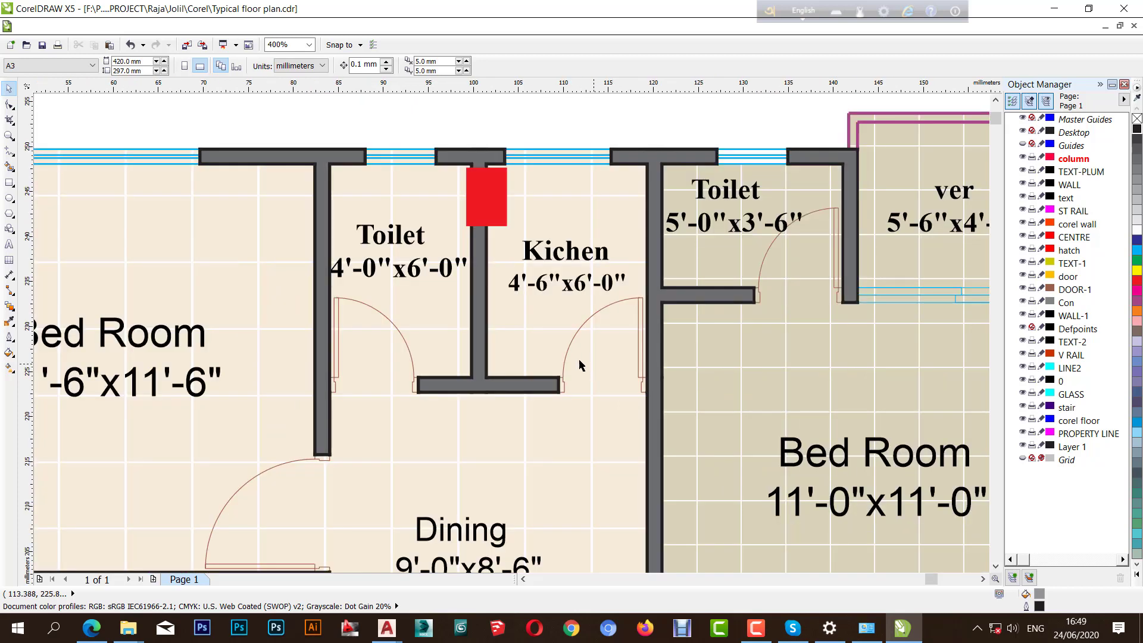
scroll(473, 313, "down", 1)
scroll(792, 238, "up", 2)
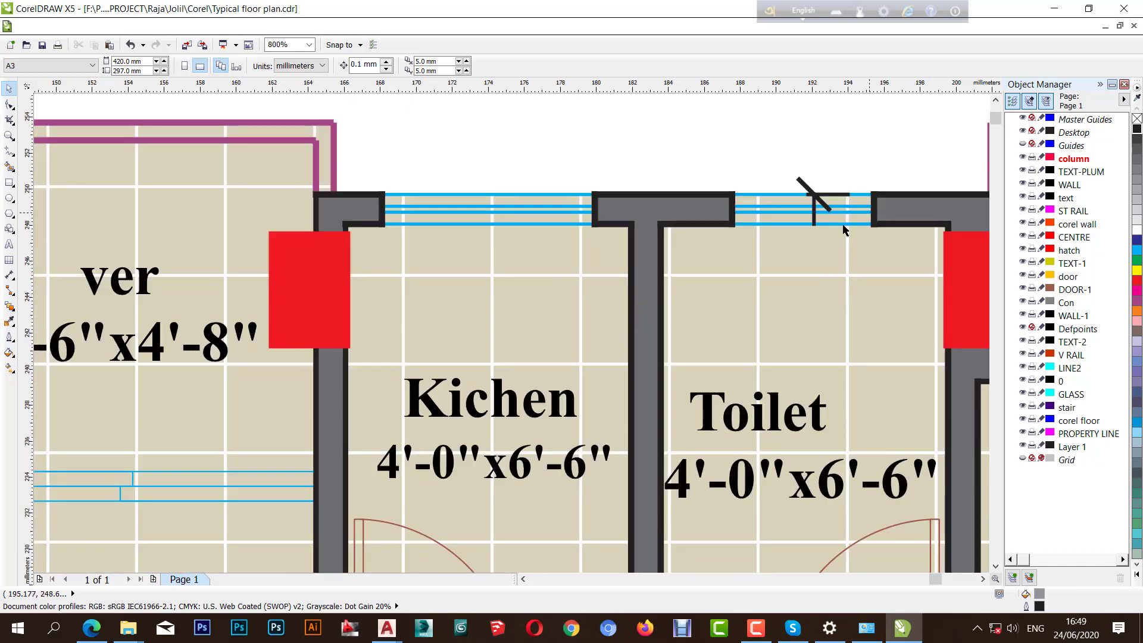
scroll(785, 265, "down", 2)
scroll(801, 188, "up", 1)
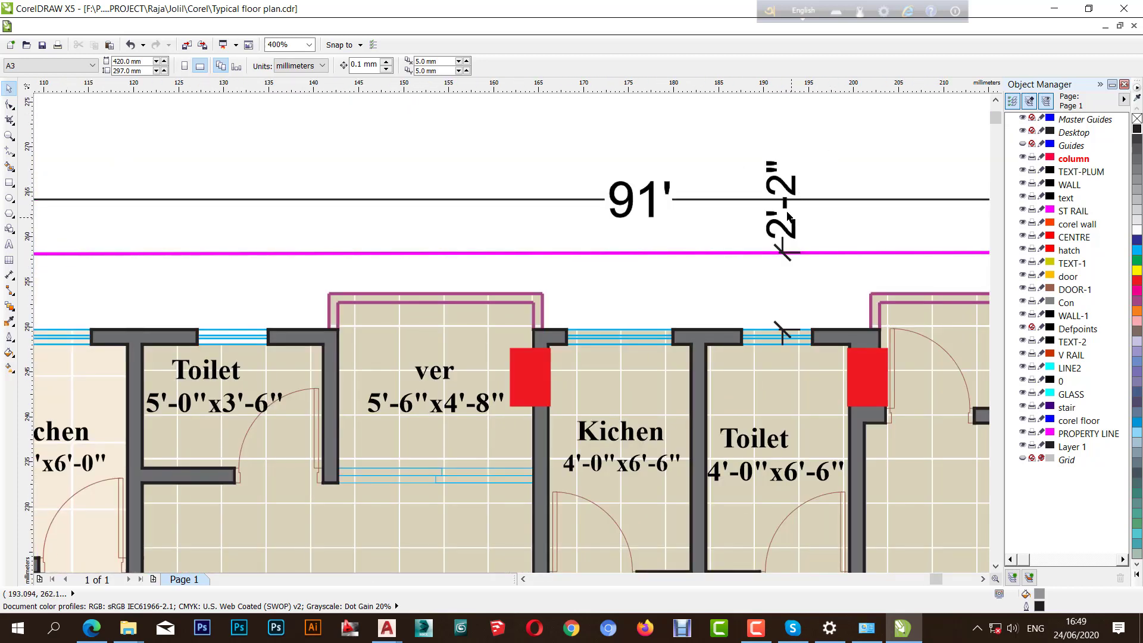
- Move the 2'-2" dimension text above the 4'-0"x6'-6" toilet down between the property line and the outer wall
left_click(789, 216)
scroll(787, 216, "up", 1)
left_click_drag(773, 188, 757, 358)
scroll(757, 358, "down", 1)
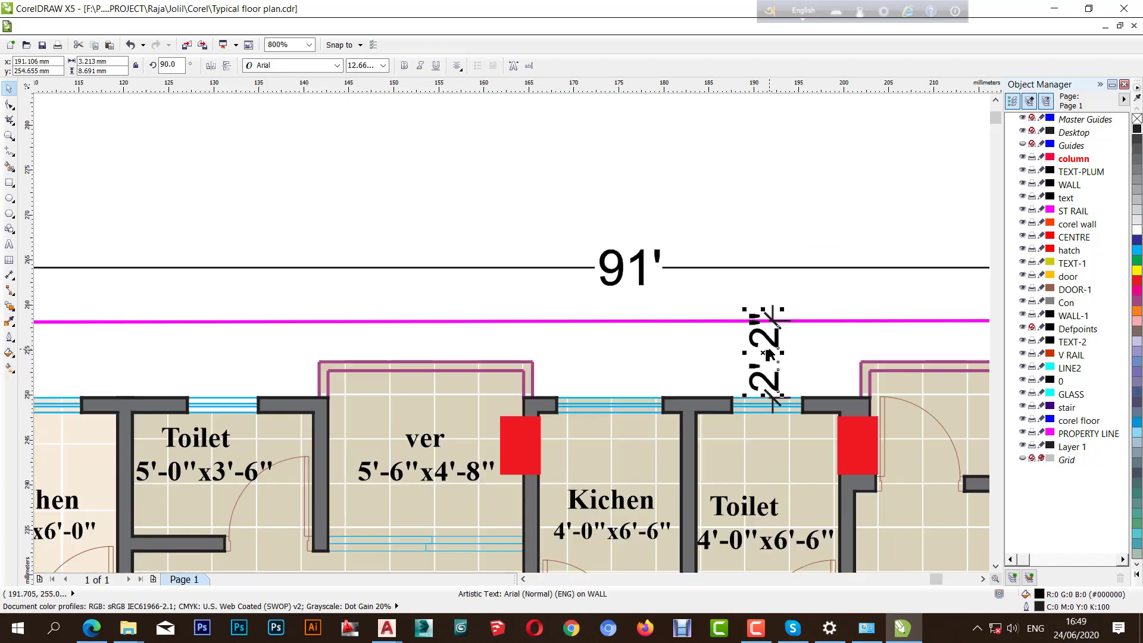
left_click(557, 311)
left_click(557, 323)
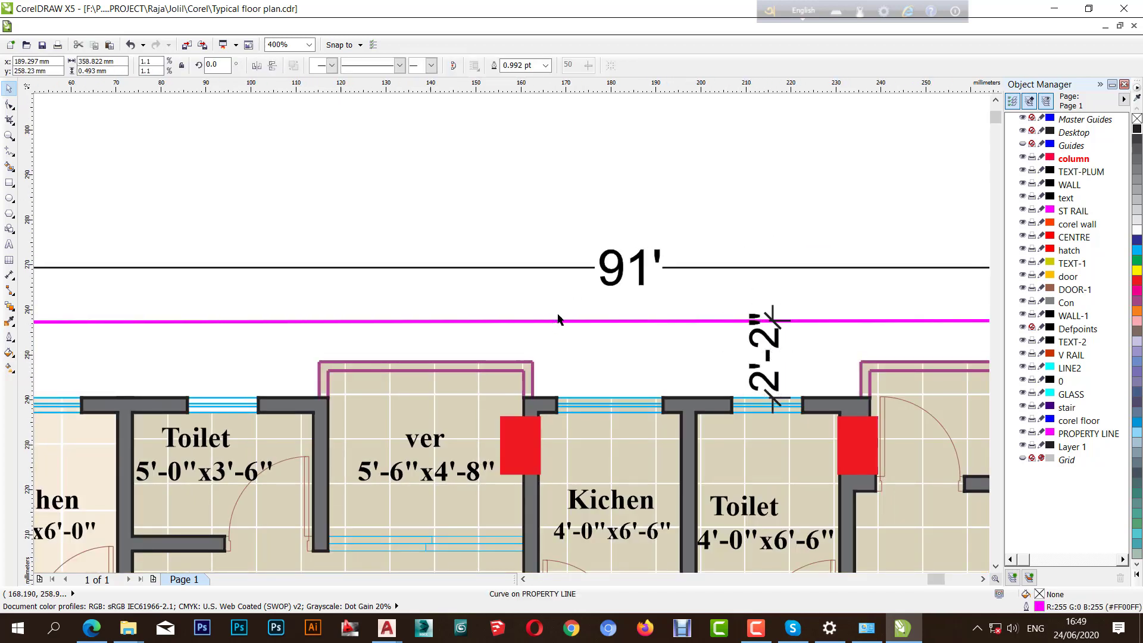
scroll(559, 319, "down", 2)
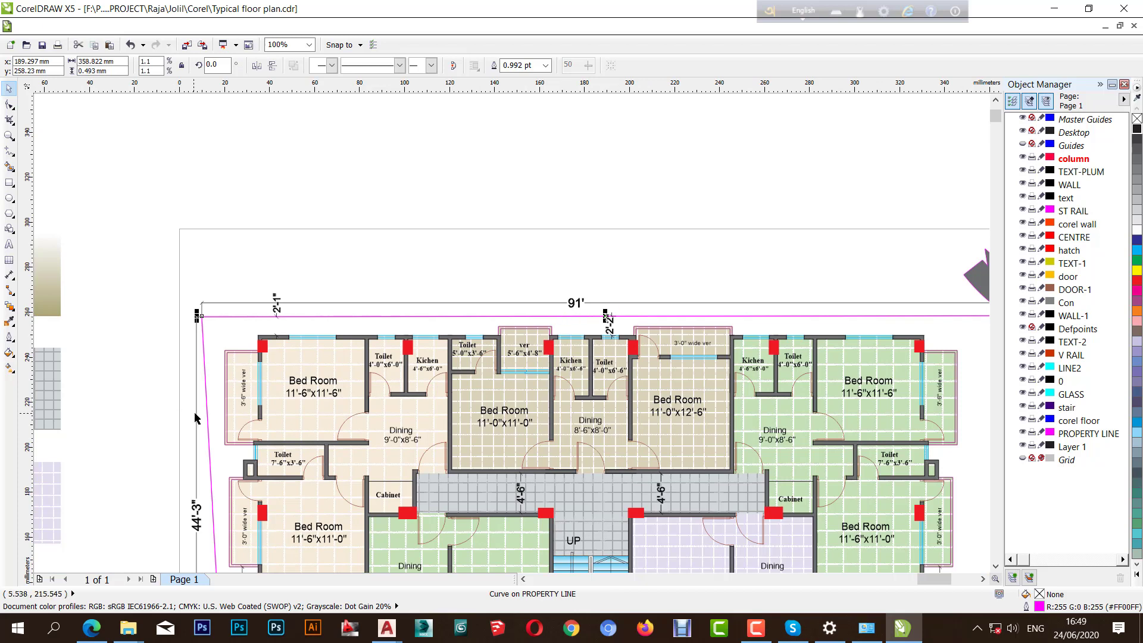
scroll(205, 420, "up", 1)
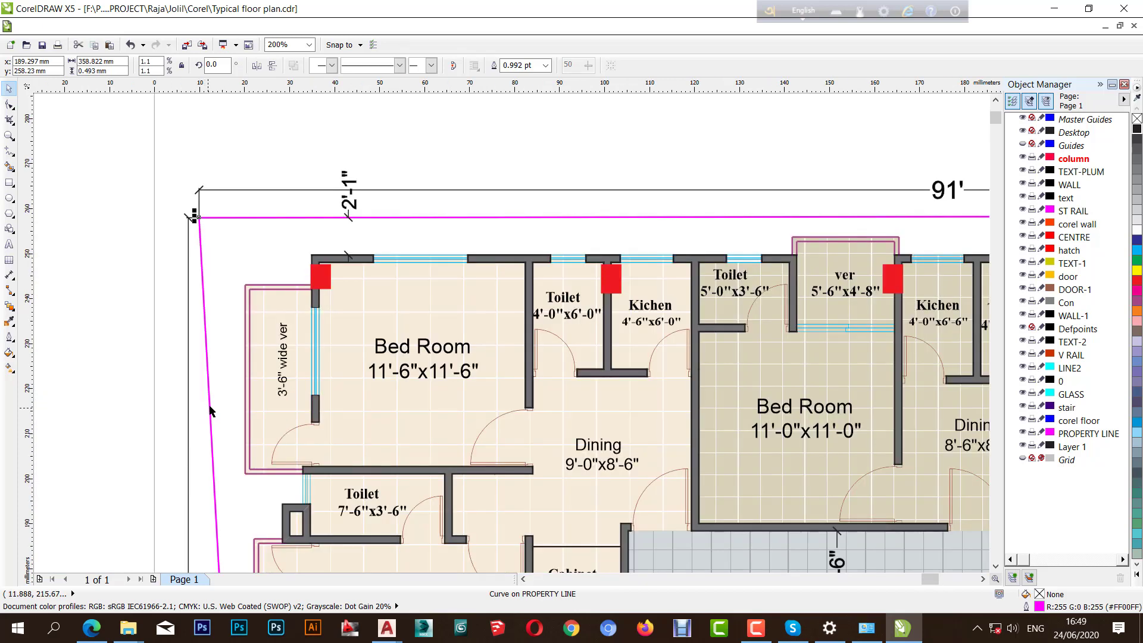
left_click(210, 408, "shift")
scroll(285, 251, "down", 3)
scroll(409, 324, "up", 2)
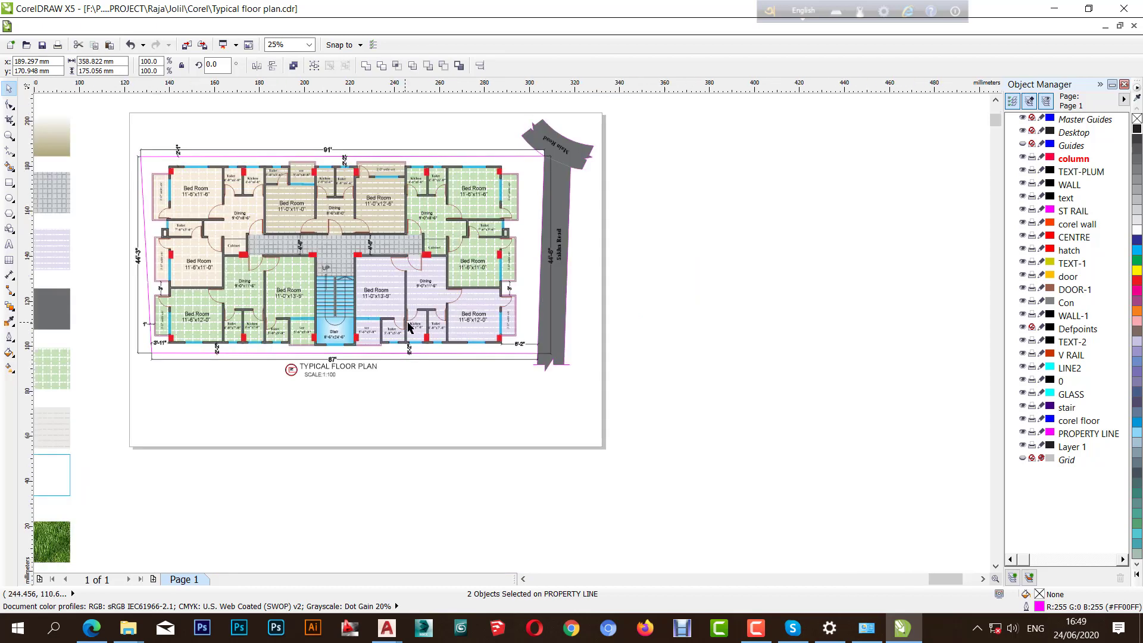
- Clear the property line selection and save the floor plan drawing
left_click(672, 437)
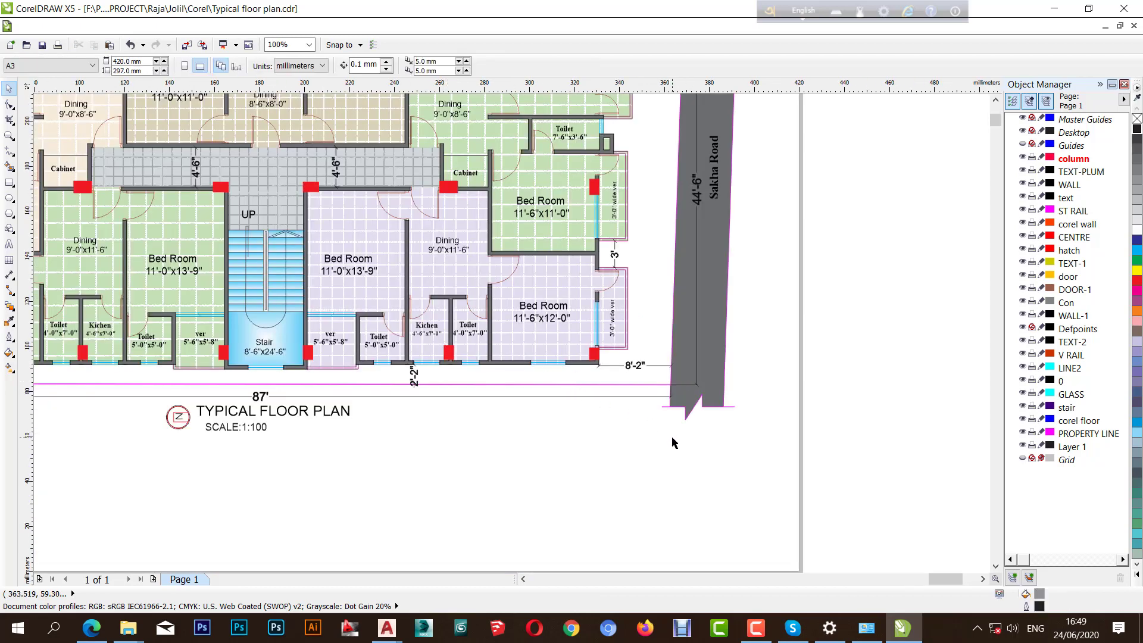
left_click(43, 46)
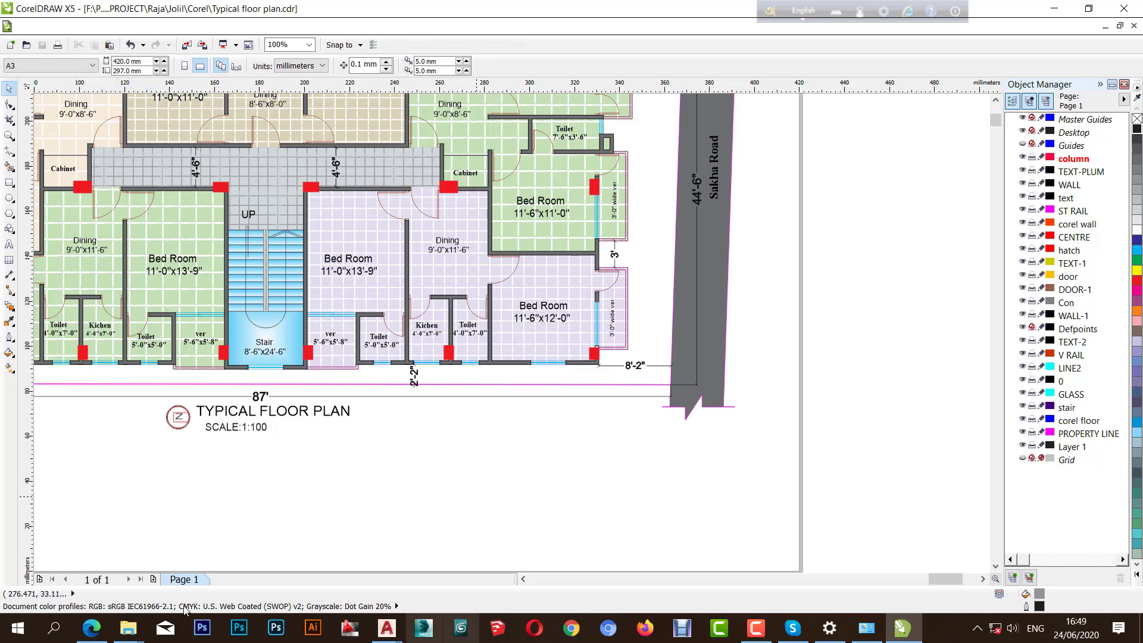
- Examine the whole rendered floor plan, including the floor patterns, walls, doors and surrounding dimensions
scroll(413, 299, "down", 1)
scroll(287, 243, "up", 1)
scroll(288, 242, "down", 1)
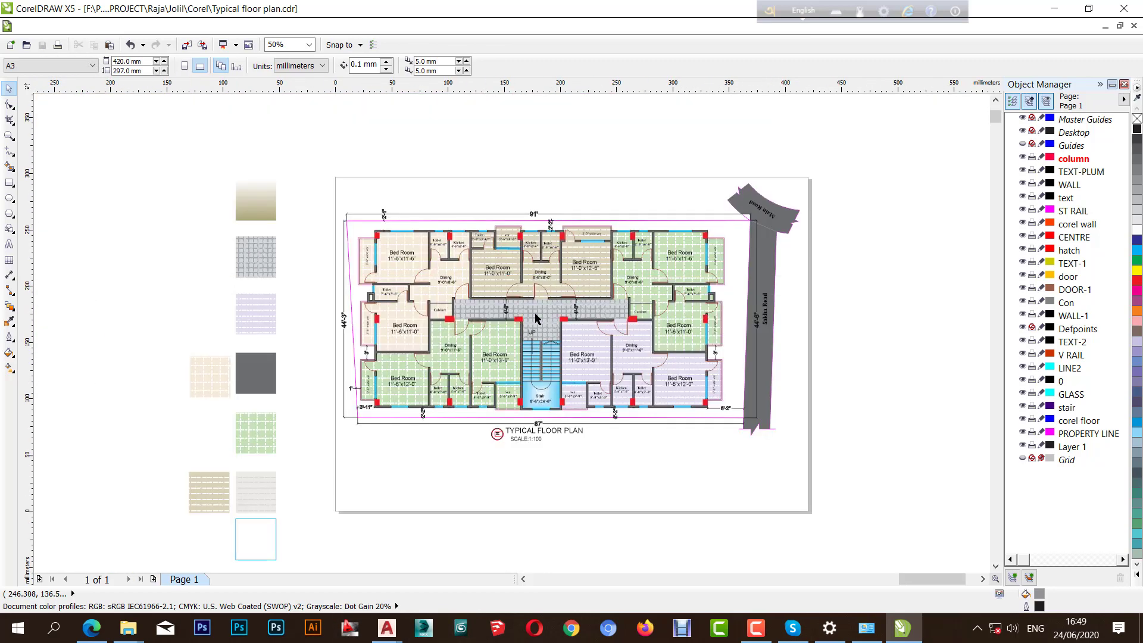
scroll(513, 275, "up", 1)
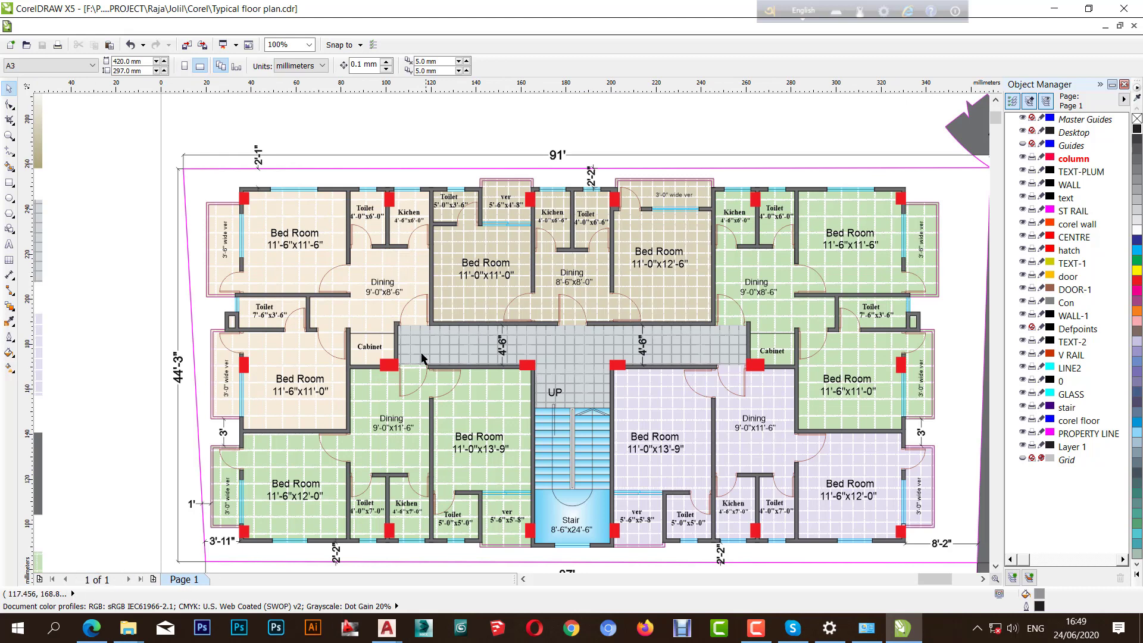
scroll(420, 352, "down", 1)
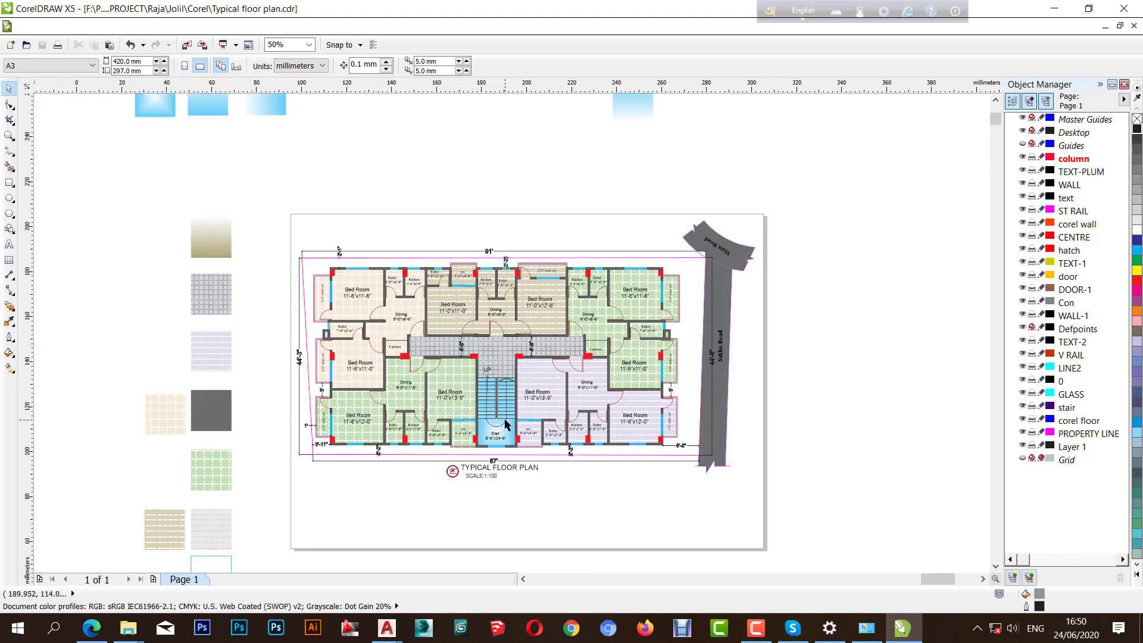
scroll(457, 403, "up", 1)
scroll(617, 276, "up", 1)
scroll(603, 341, "up", 1)
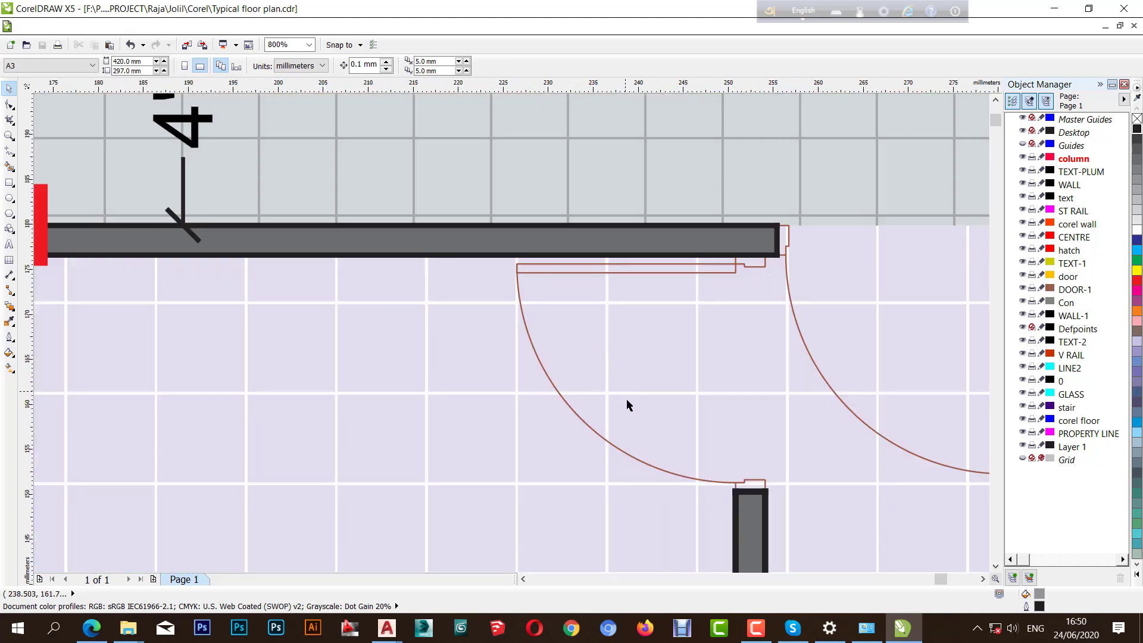
scroll(627, 399, "down", 3)
scroll(600, 374, "up", 1)
scroll(568, 316, "down", 1)
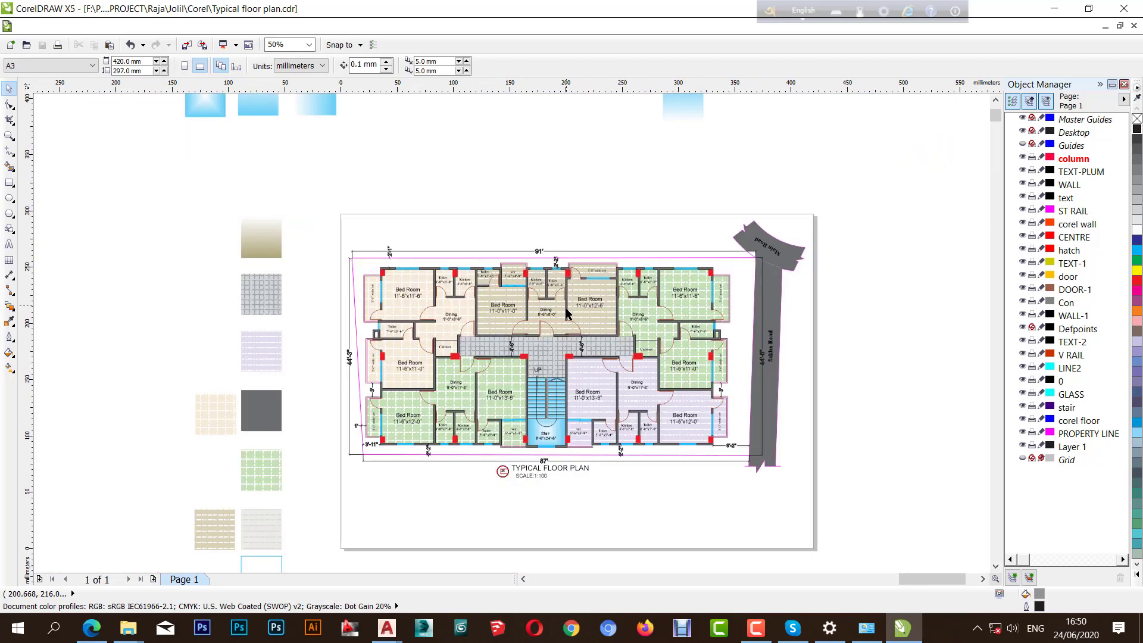
scroll(576, 394, "up", 1)
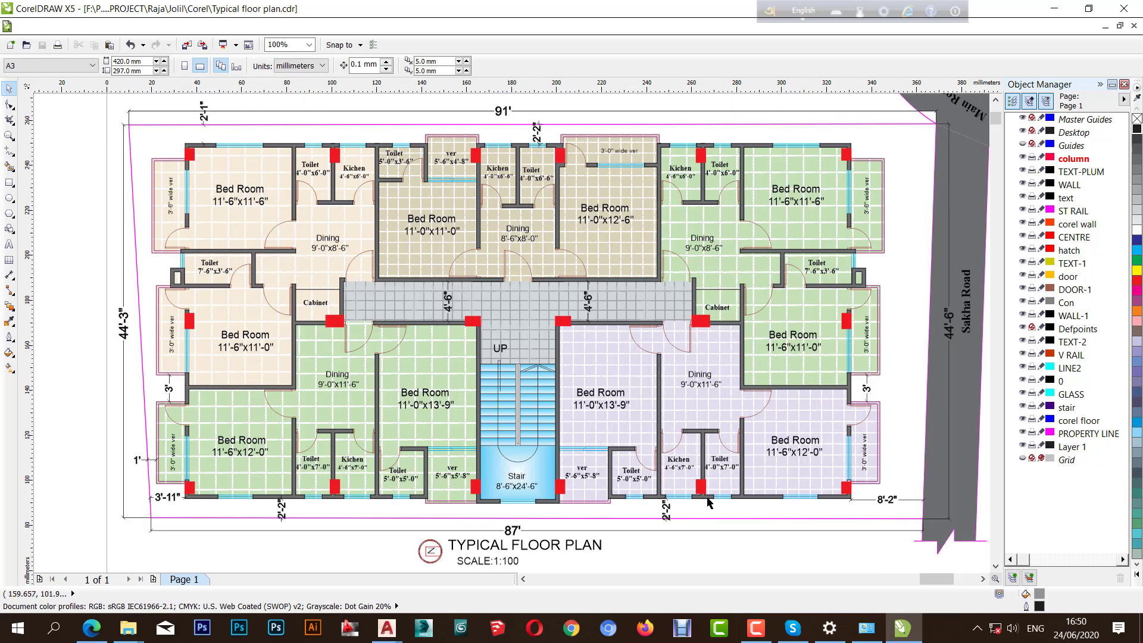